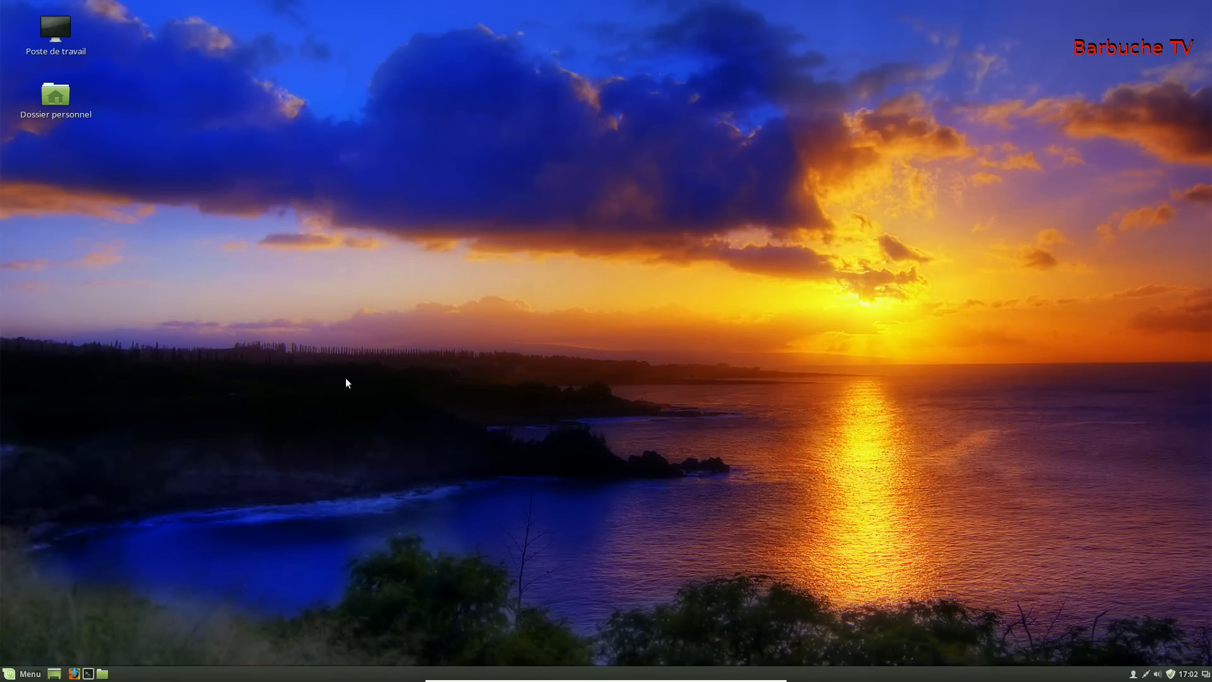
Step: Browse the application menu's Accessoires, Bureautique, Graphisme, Internet and Son et vidéo categories
{"action": "left_click", "coordinate": [27, 673]}
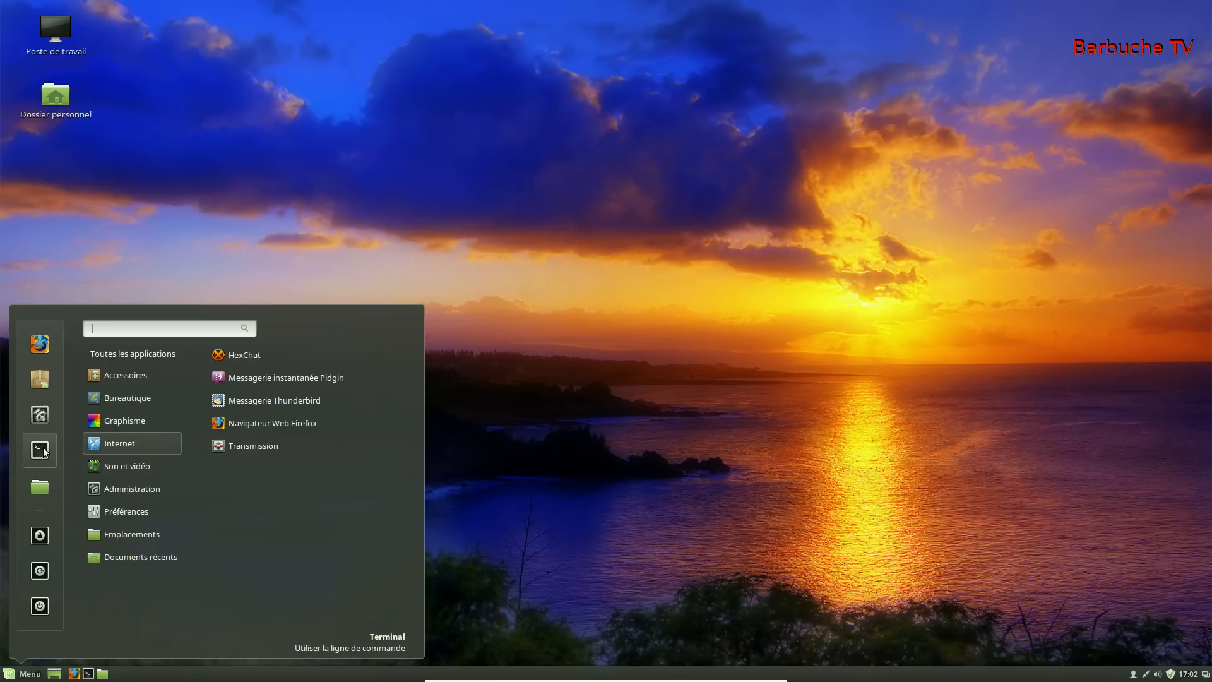
{"action": "mouse_move", "coordinate": [128, 376]}
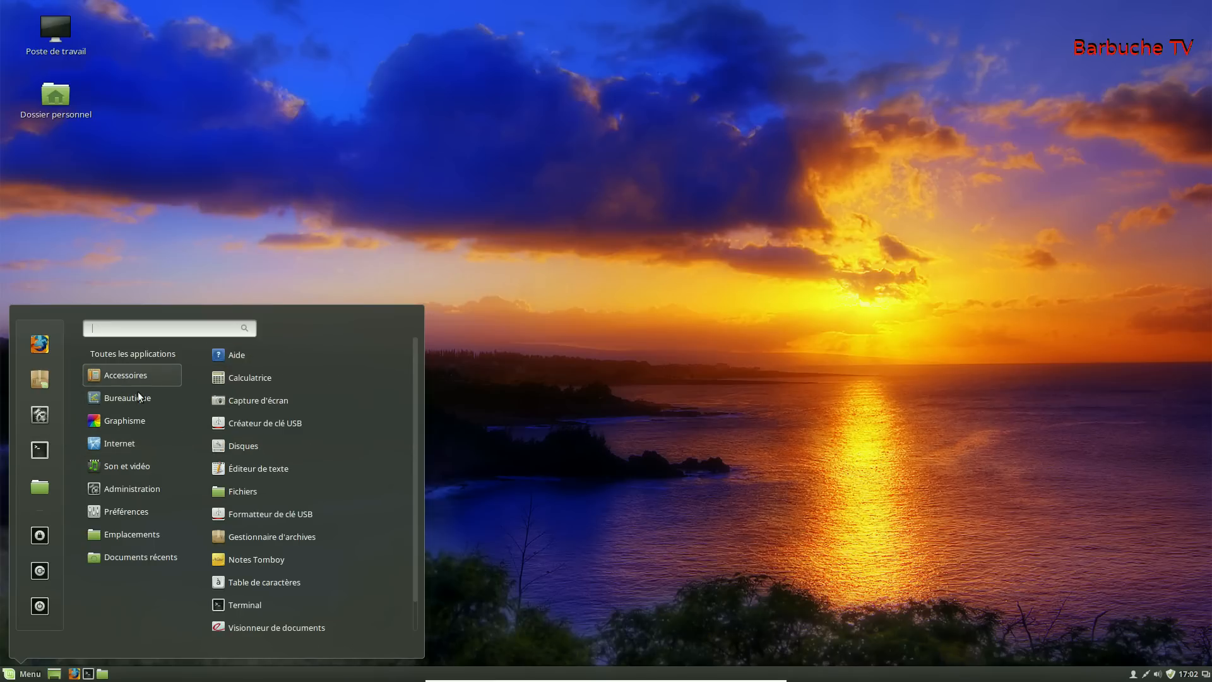
{"action": "mouse_move", "coordinate": [139, 400]}
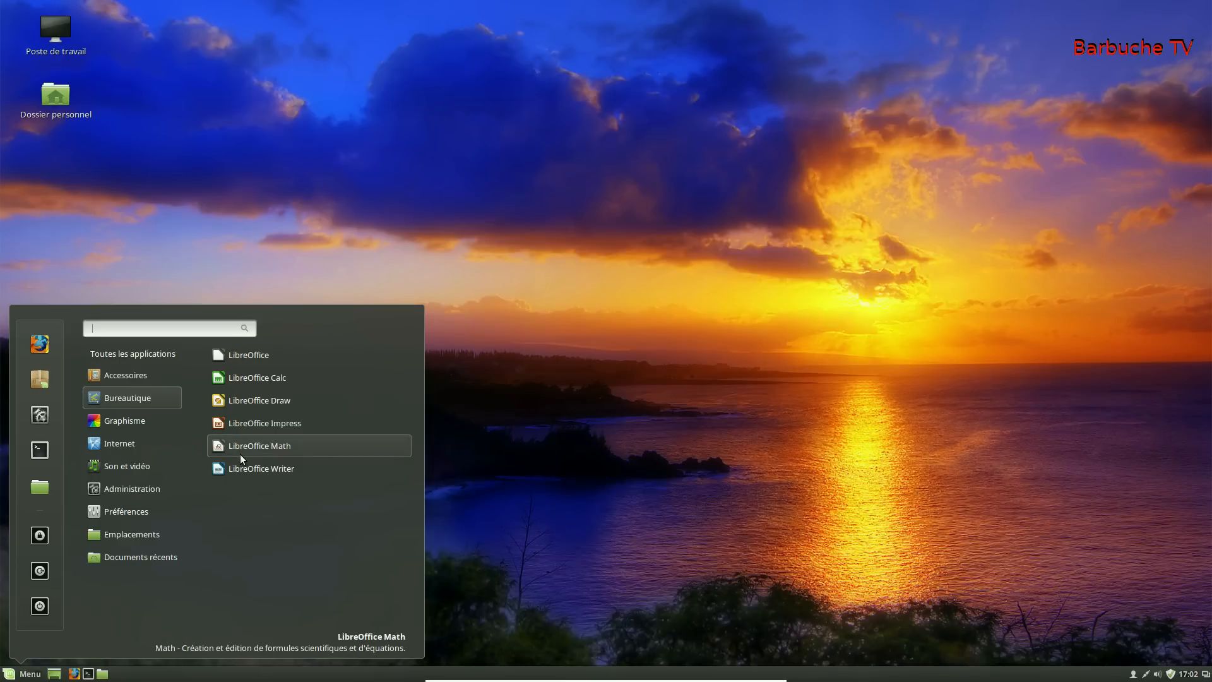
{"action": "mouse_move", "coordinate": [117, 468]}
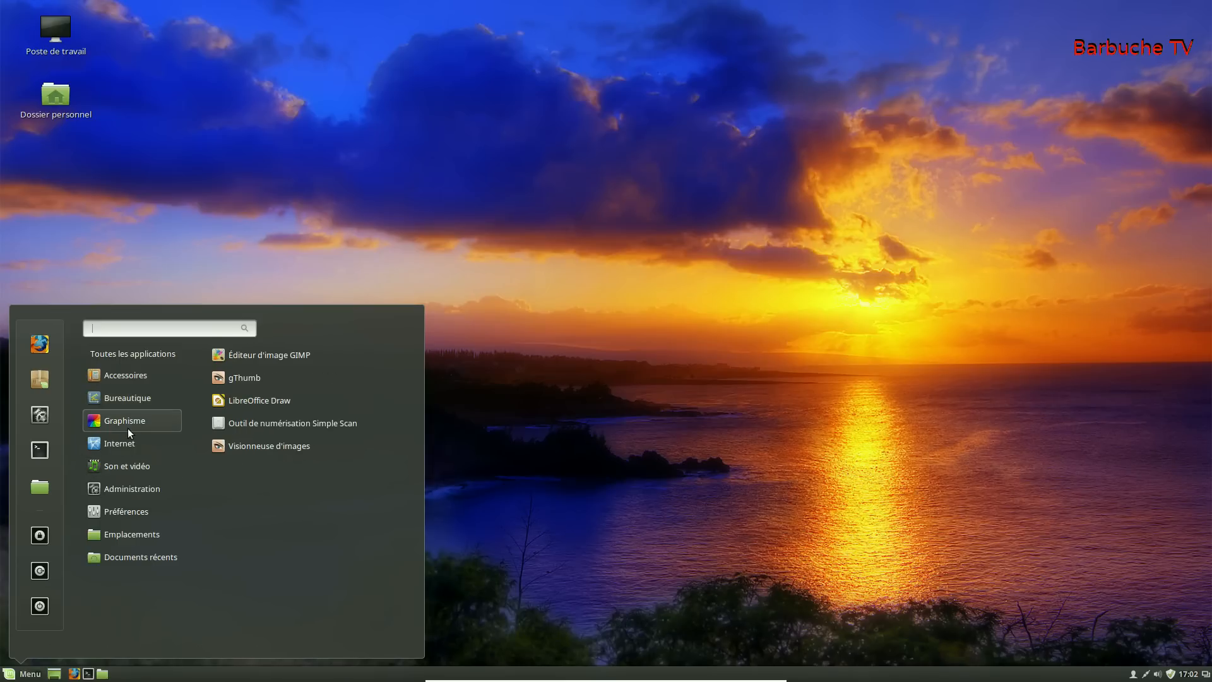
{"action": "mouse_move", "coordinate": [133, 447]}
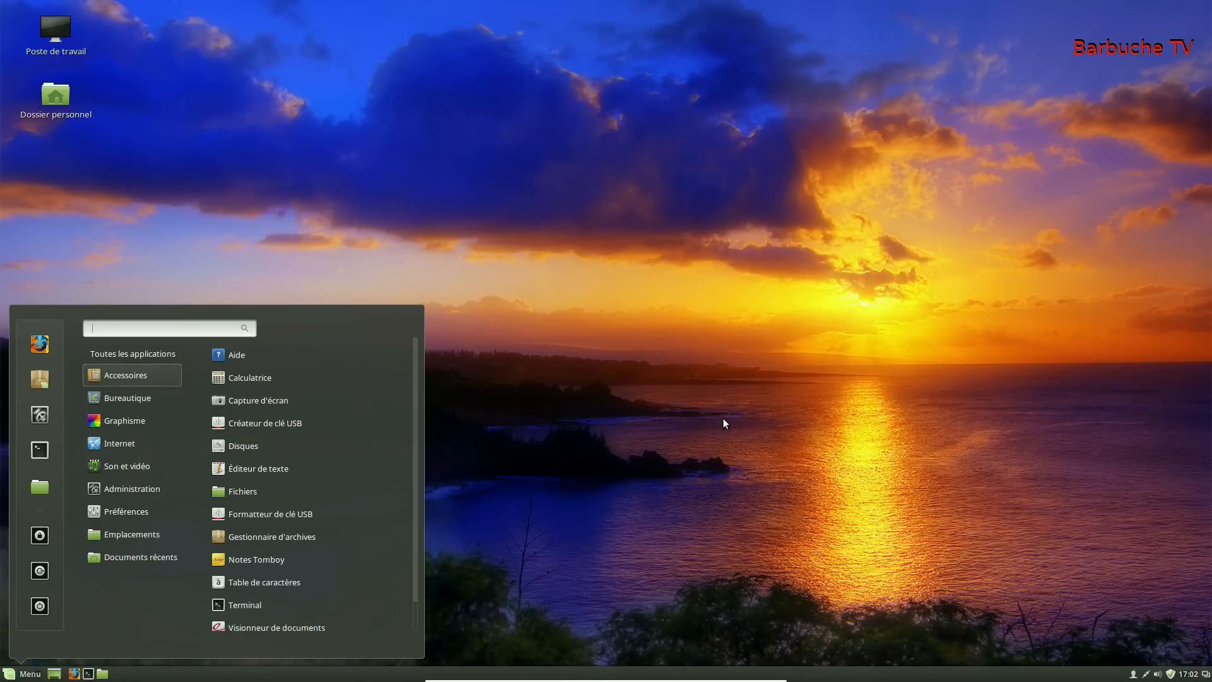
{"action": "left_click", "coordinate": [623, 377]}
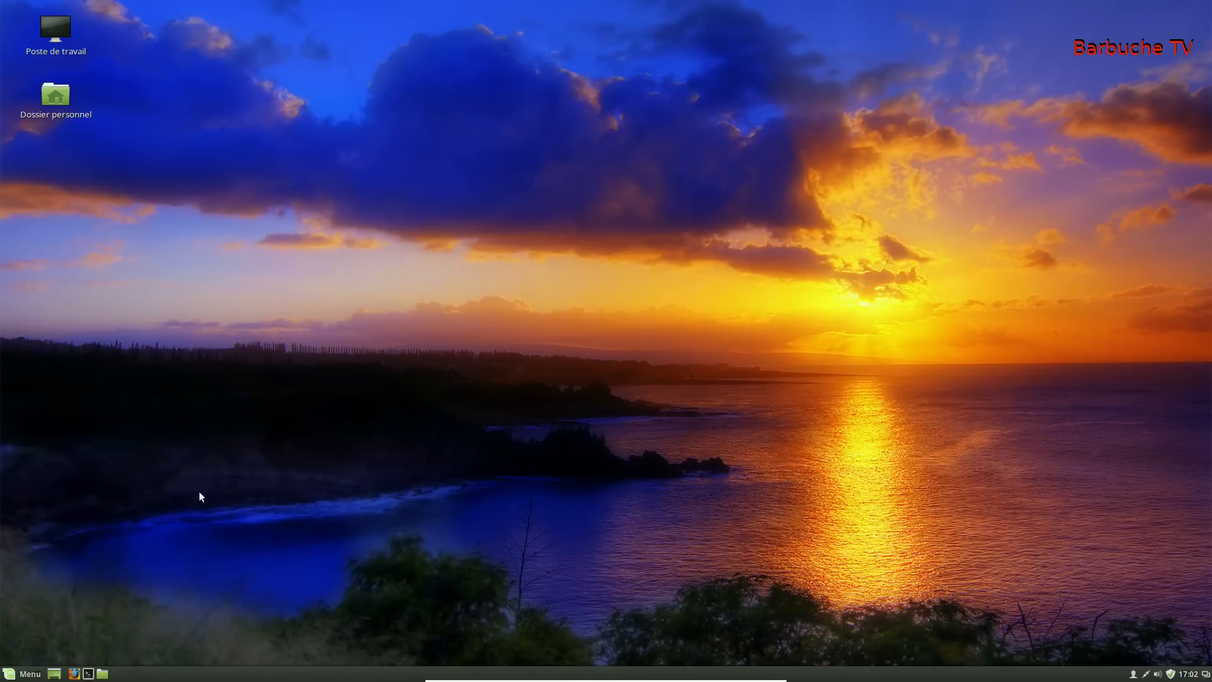
Step: Open the home folder in the file manager, reposition its window on the desktop, and close it
{"action": "left_click", "coordinate": [102, 674]}
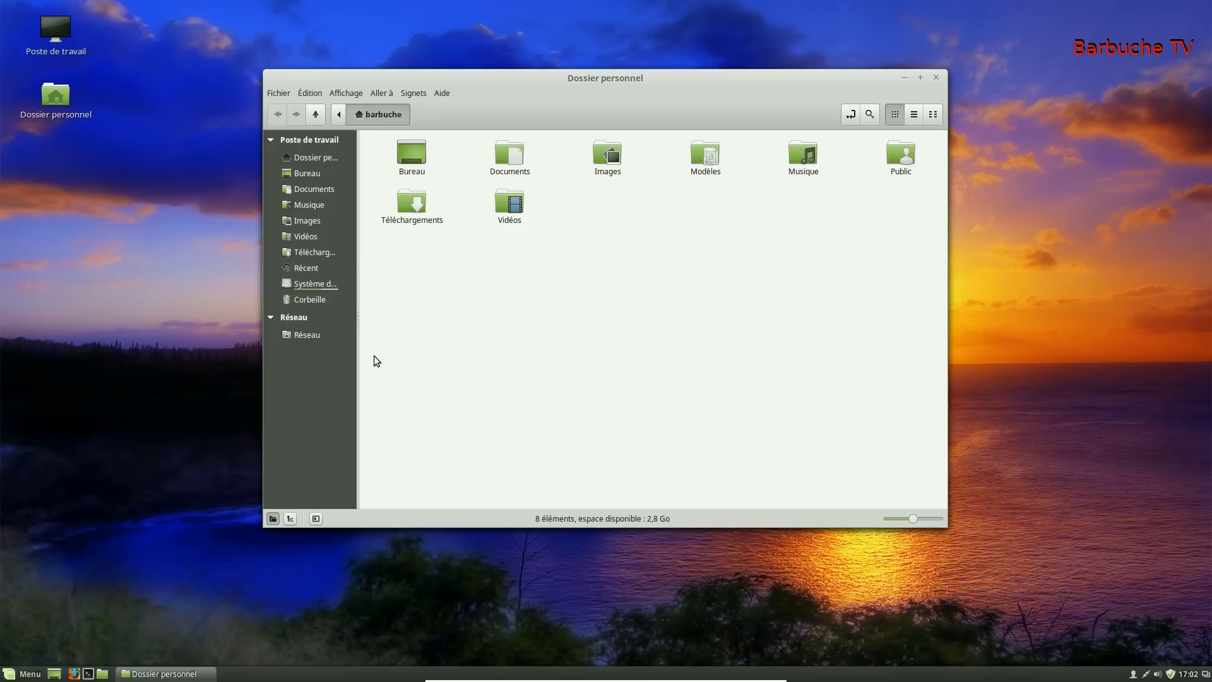
{"action": "left_click_drag", "start_coordinate": [553, 86], "coordinate": [461, 89]}
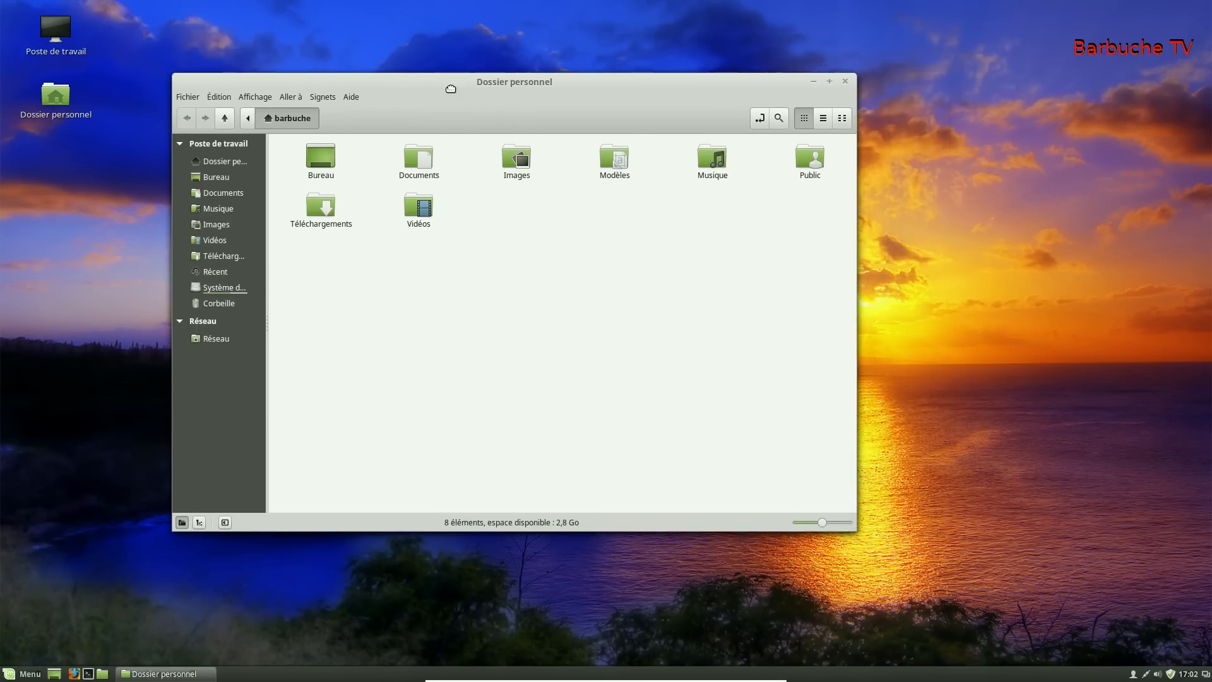
{"action": "left_click", "coordinate": [846, 82]}
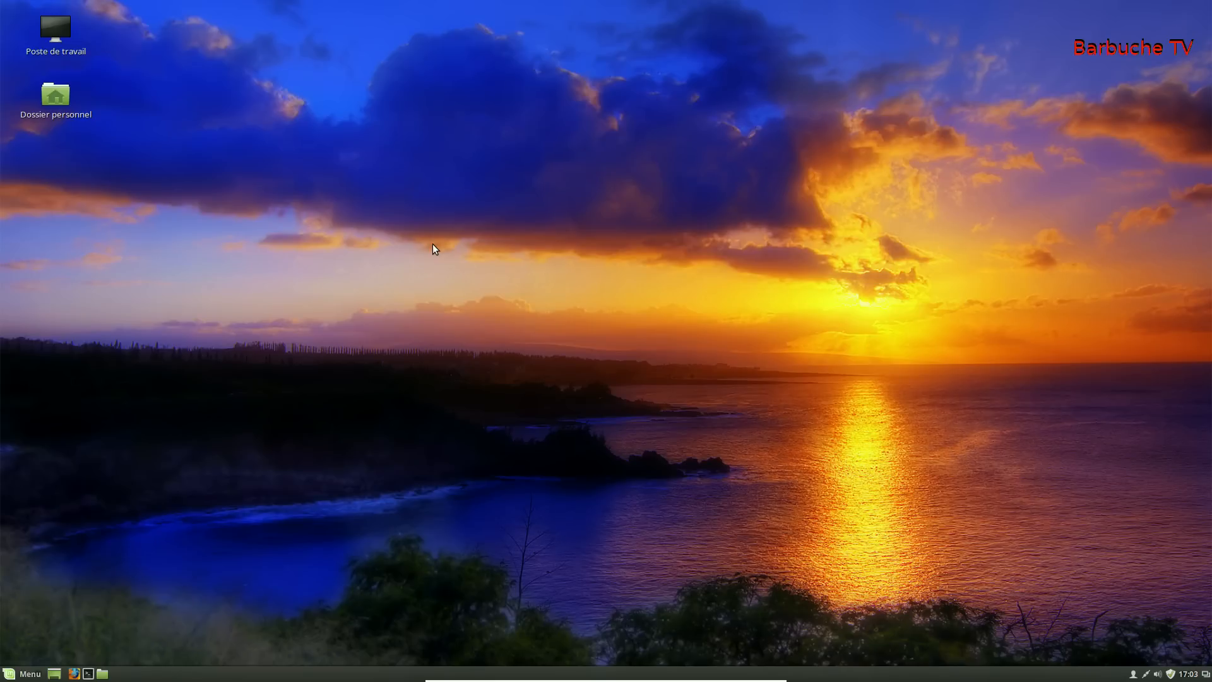
Step: Open the home folder in the file manager and maximize its window
{"action": "key", "text": "super+e"}
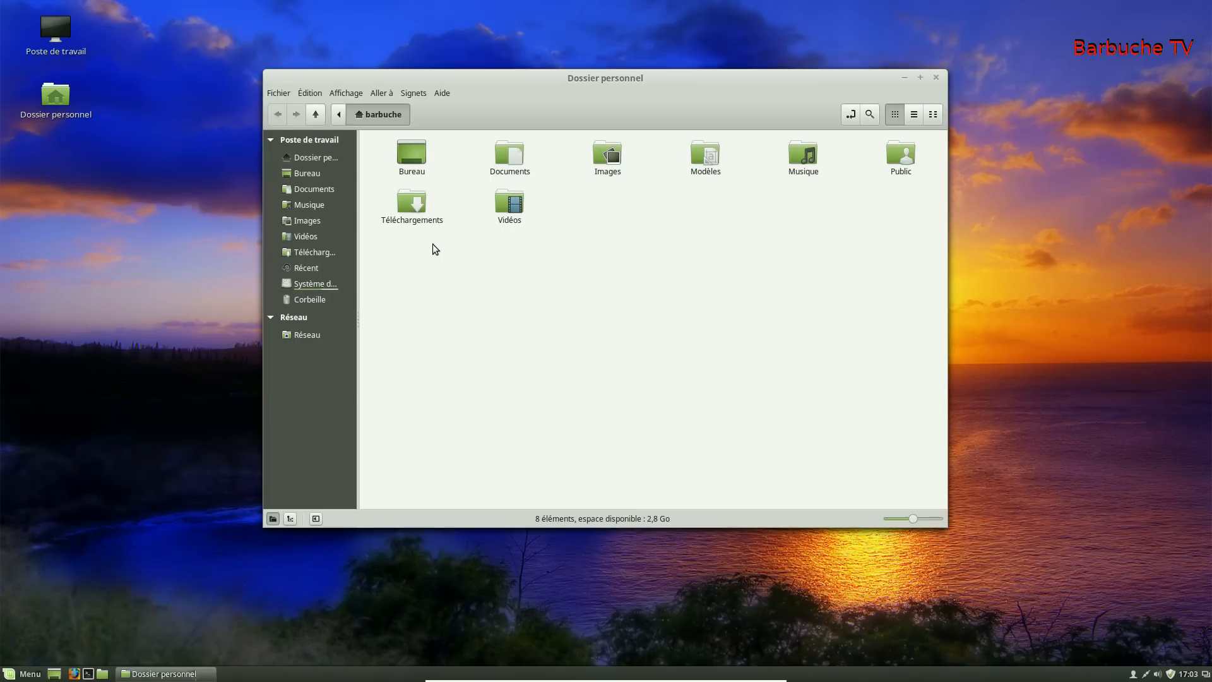
{"action": "left_click_drag", "start_coordinate": [596, 101], "coordinate": [359, 192]}
{"action": "left_click_drag", "start_coordinate": [393, 234], "coordinate": [570, 163]}
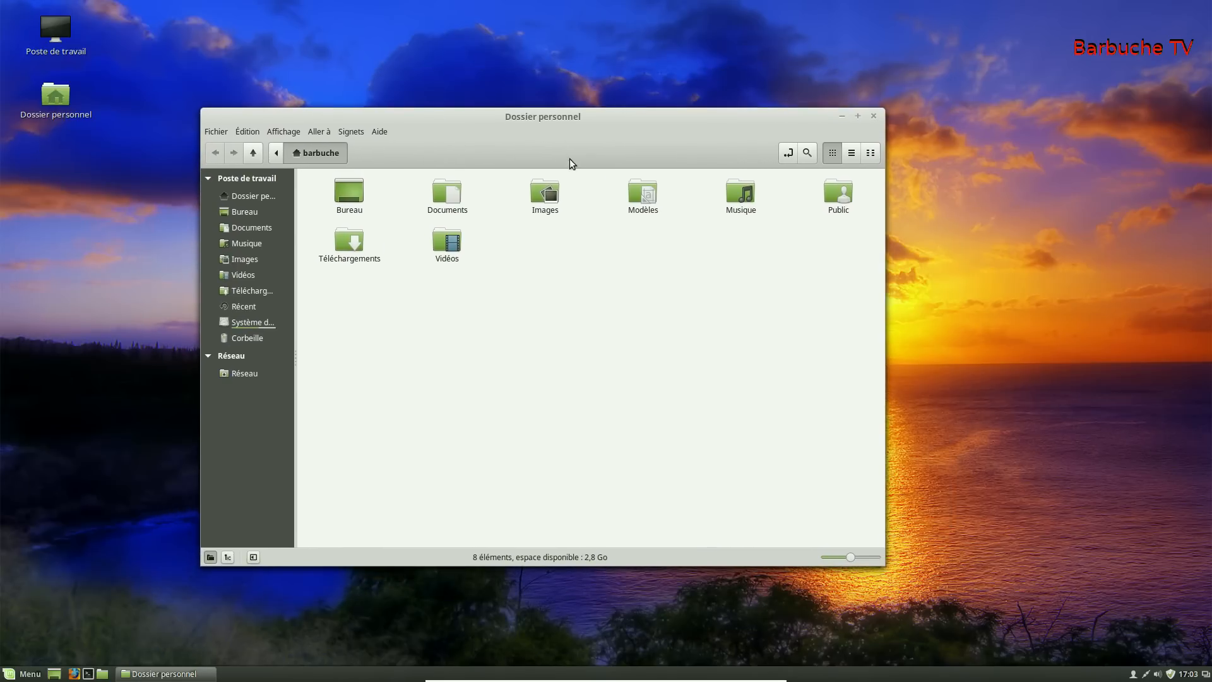
{"action": "double_click", "coordinate": [565, 118]}
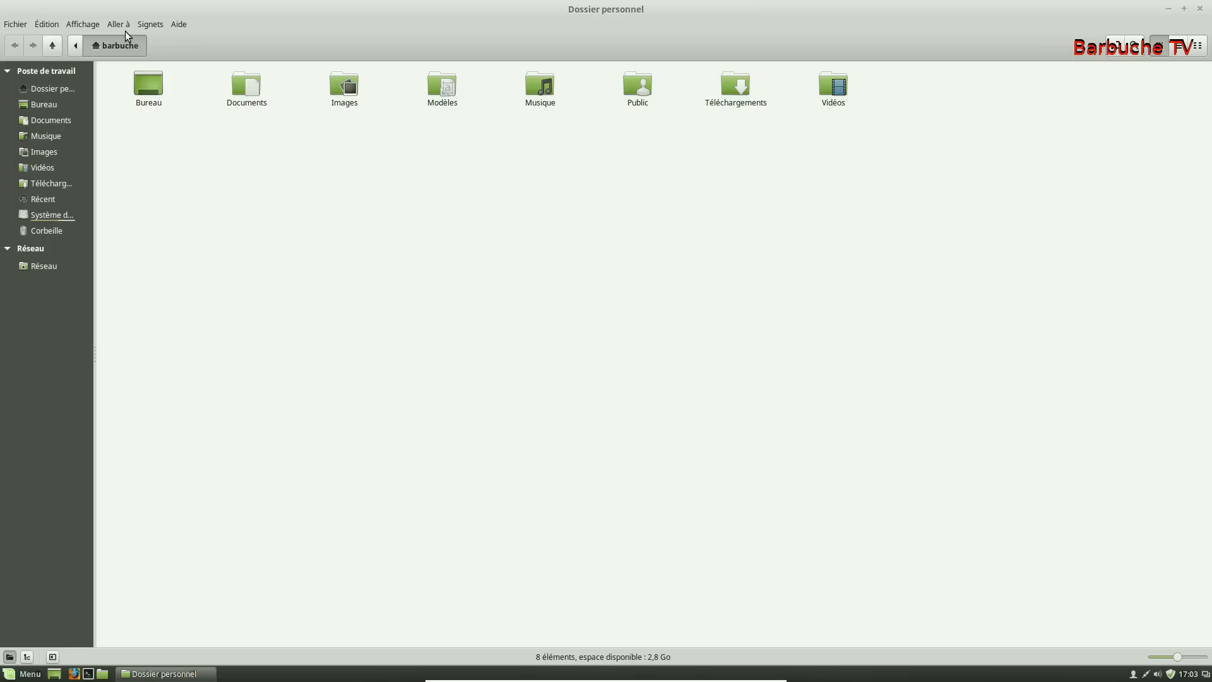
Step: Colour the Images folder orange, and recolour it purple
{"action": "right_click", "coordinate": [351, 88]}
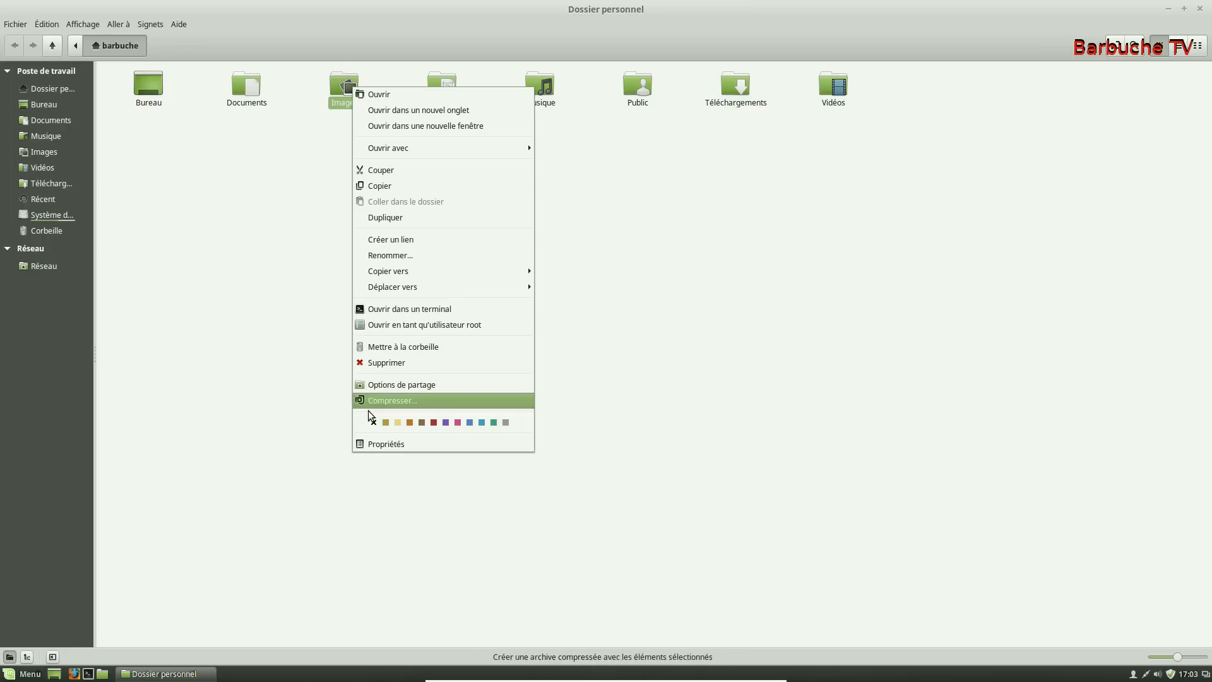
{"action": "left_click", "coordinate": [410, 423]}
{"action": "left_click", "coordinate": [364, 163]}
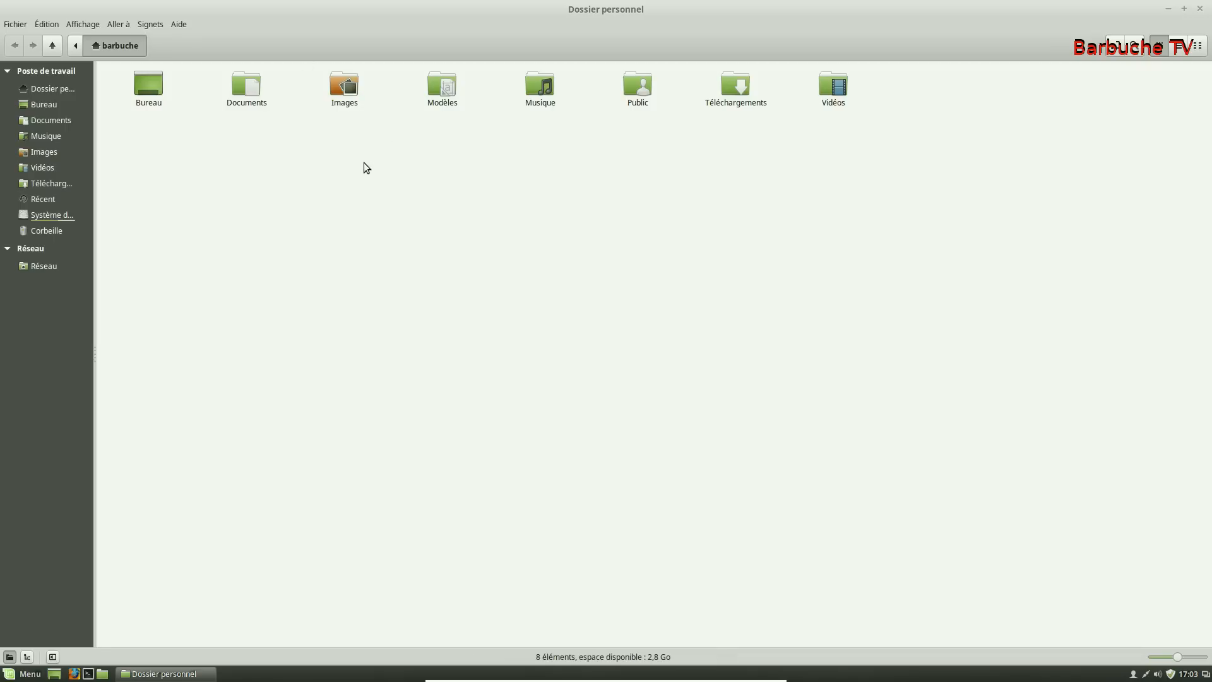
{"action": "right_click", "coordinate": [341, 94]}
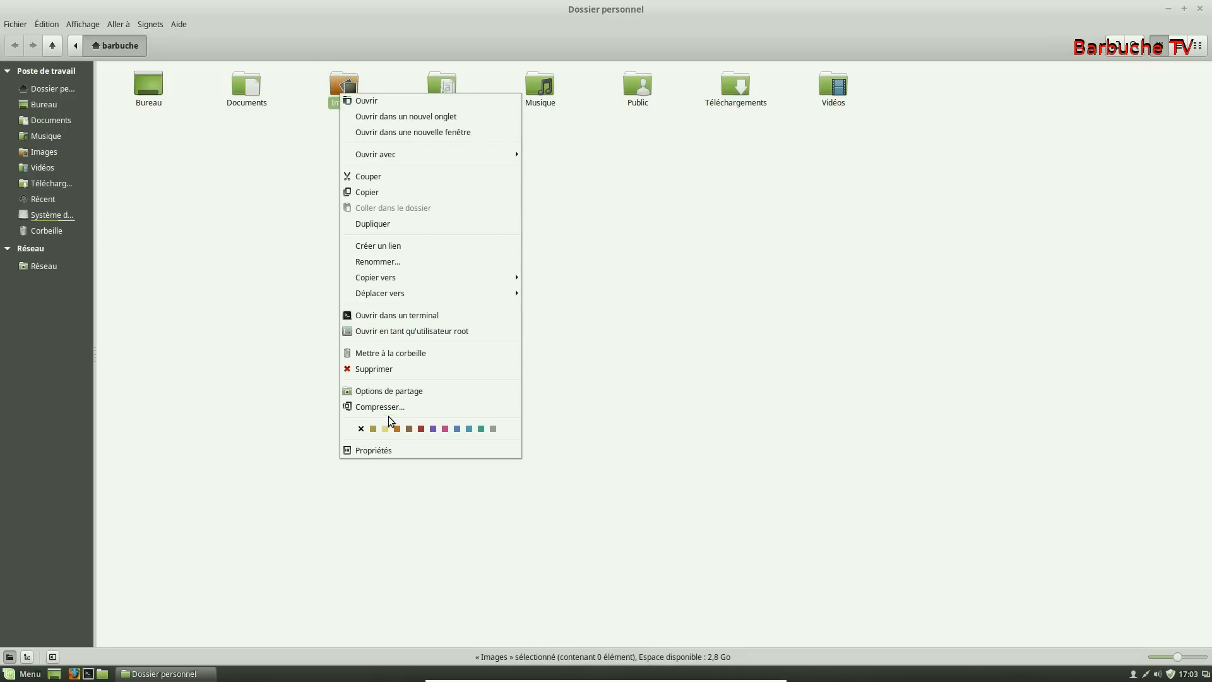
{"action": "left_click", "coordinate": [437, 428]}
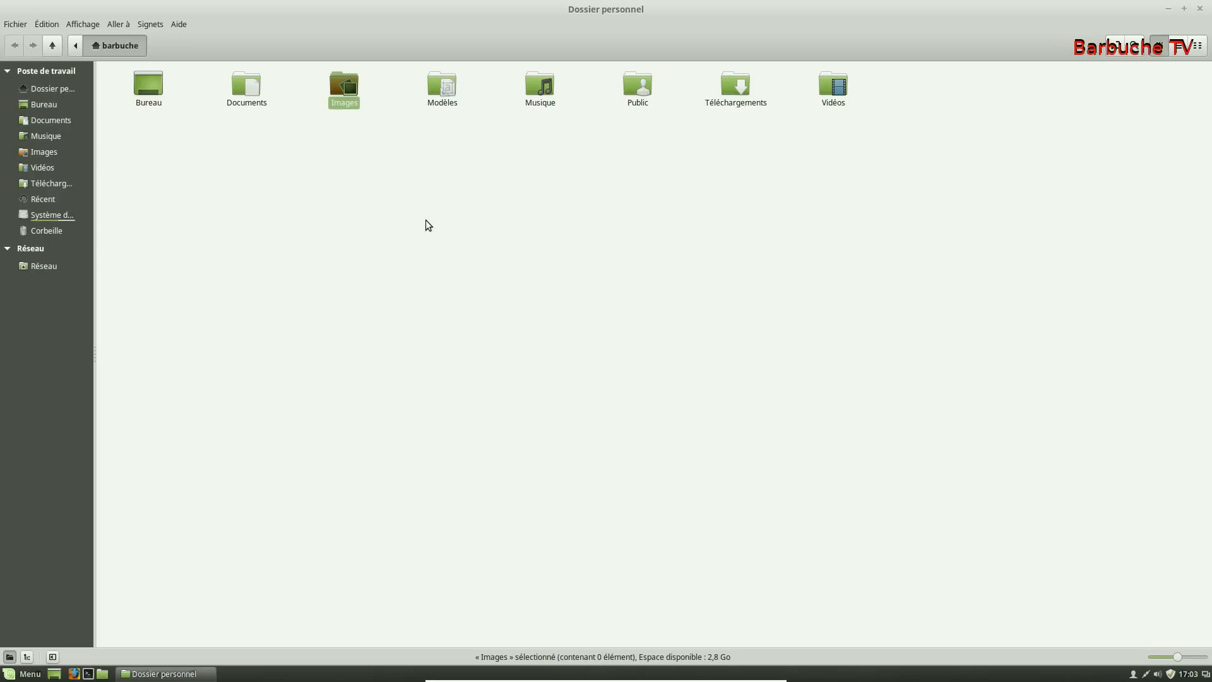
{"action": "left_click", "coordinate": [380, 210]}
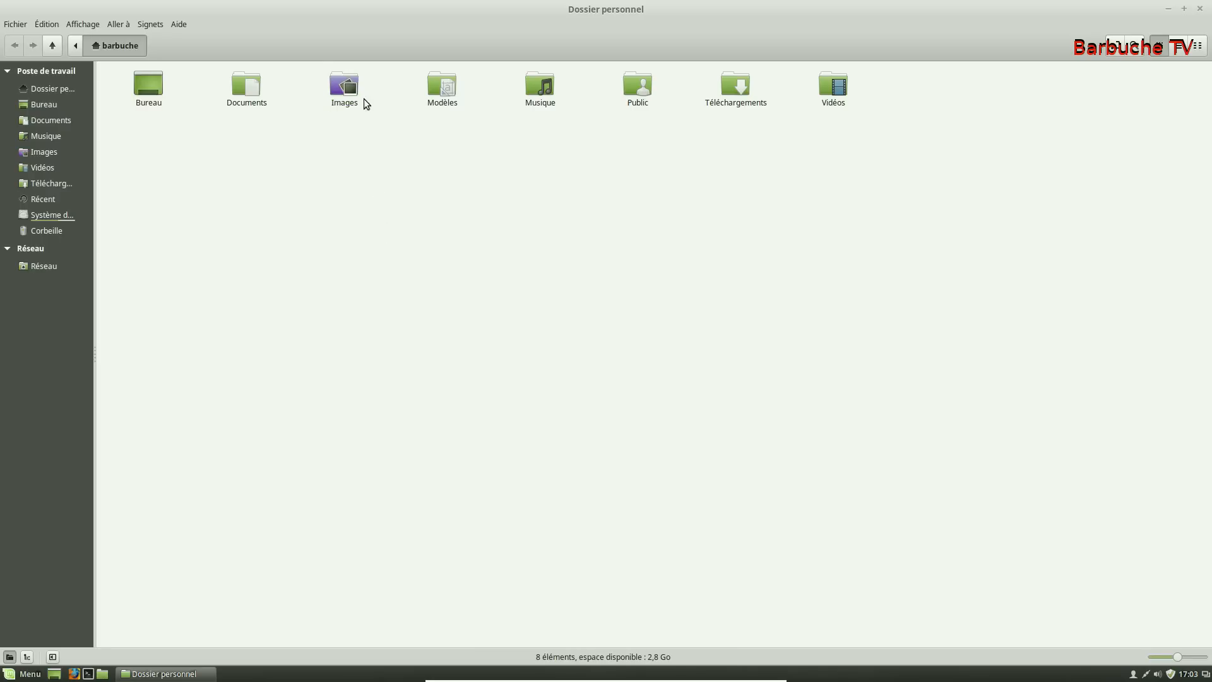
Step: Examine the emblems available for the Images folder in its properties
{"action": "left_click", "coordinate": [339, 94]}
{"action": "right_click", "coordinate": [338, 93]}
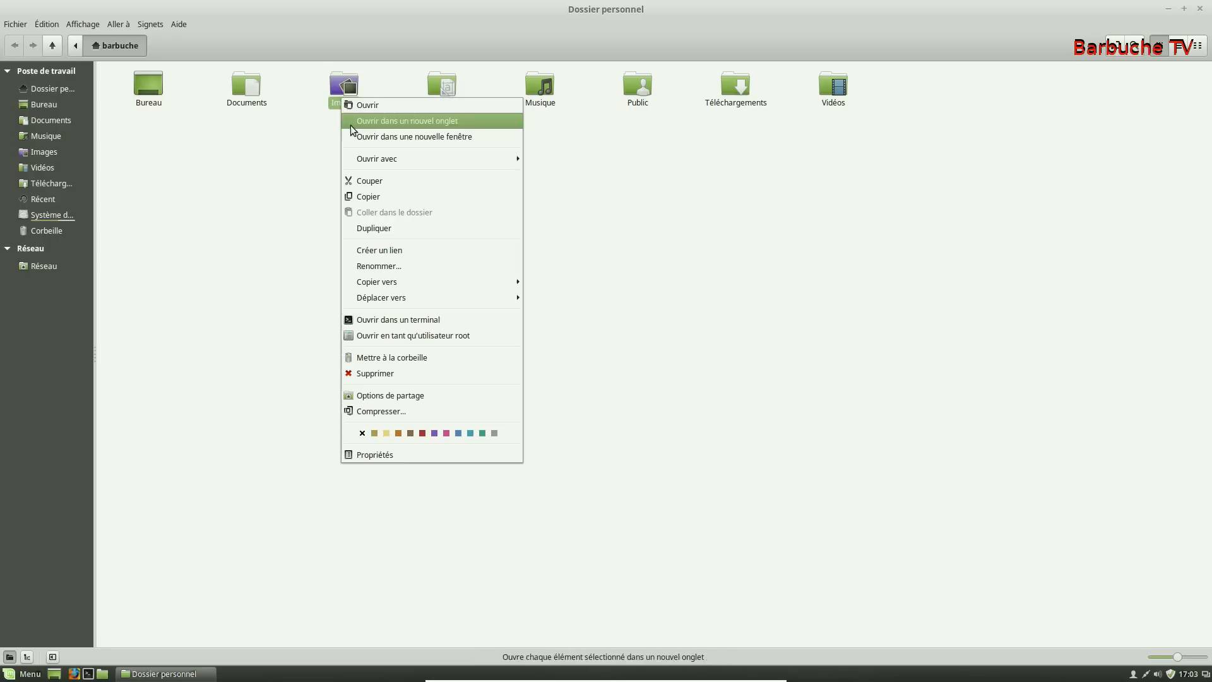
{"action": "left_click", "coordinate": [370, 454]}
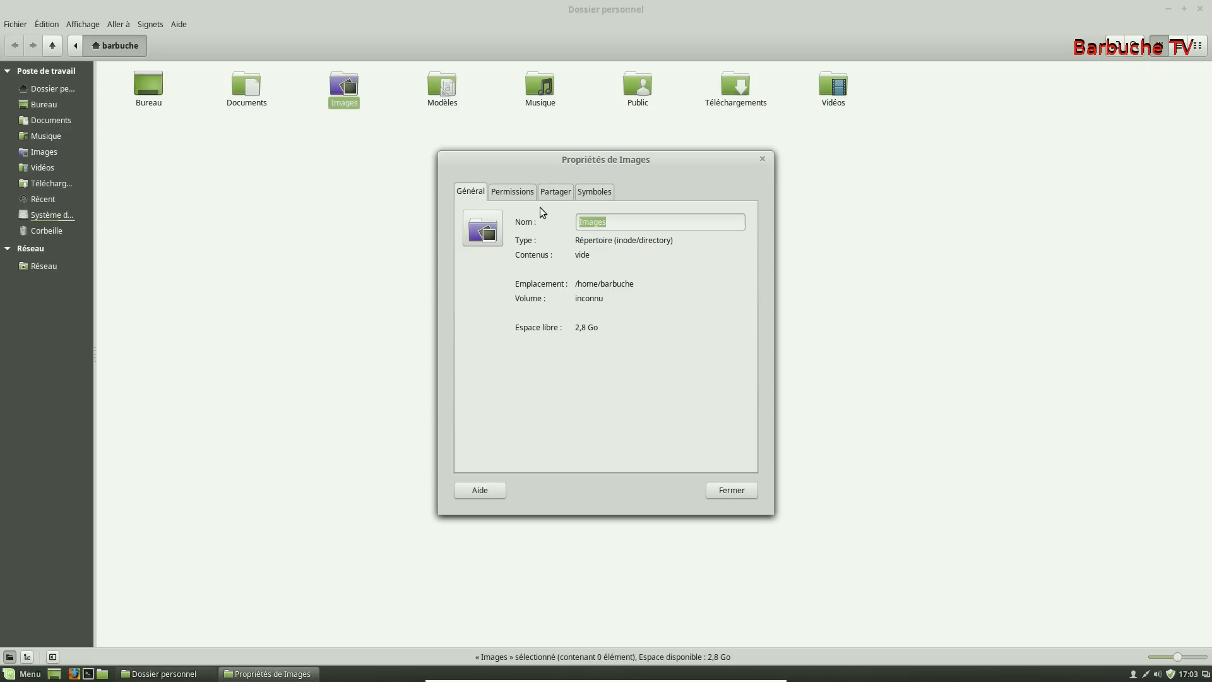
{"action": "left_click", "coordinate": [592, 192]}
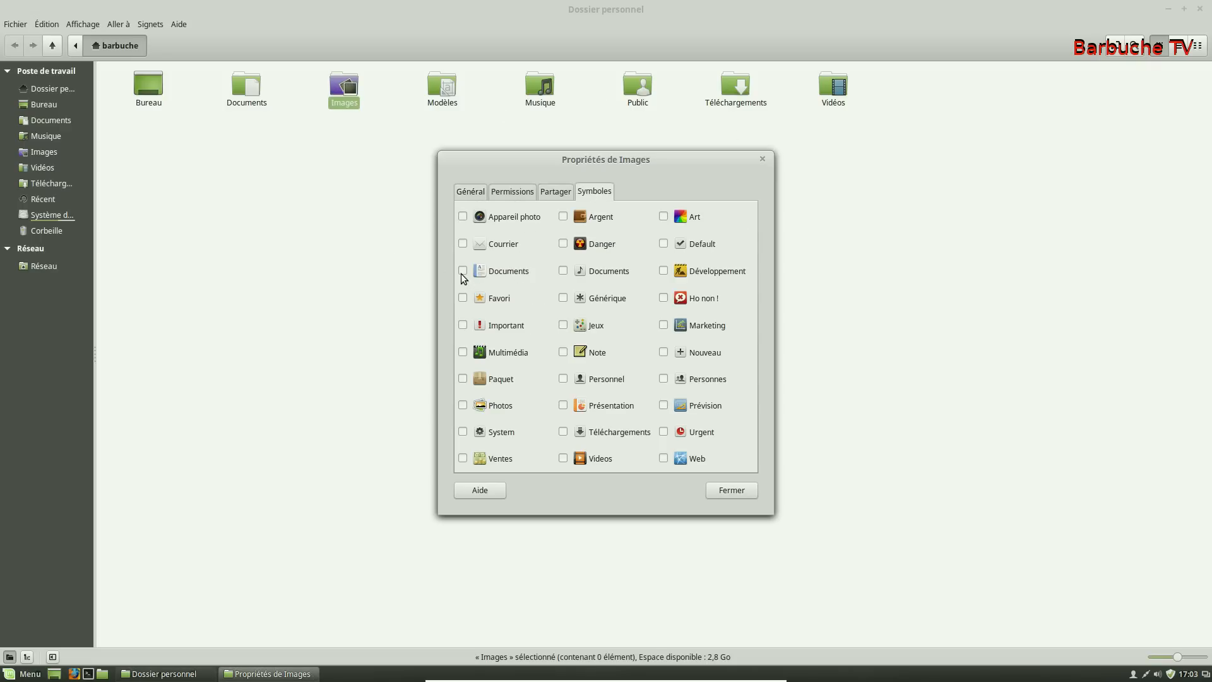
{"action": "left_click", "coordinate": [462, 299]}
{"action": "left_click", "coordinate": [464, 325]}
{"action": "left_click", "coordinate": [463, 271]}
{"action": "left_click", "coordinate": [719, 490]}
Step: Reset the Images folder to its default colour
{"action": "right_click", "coordinate": [357, 110]}
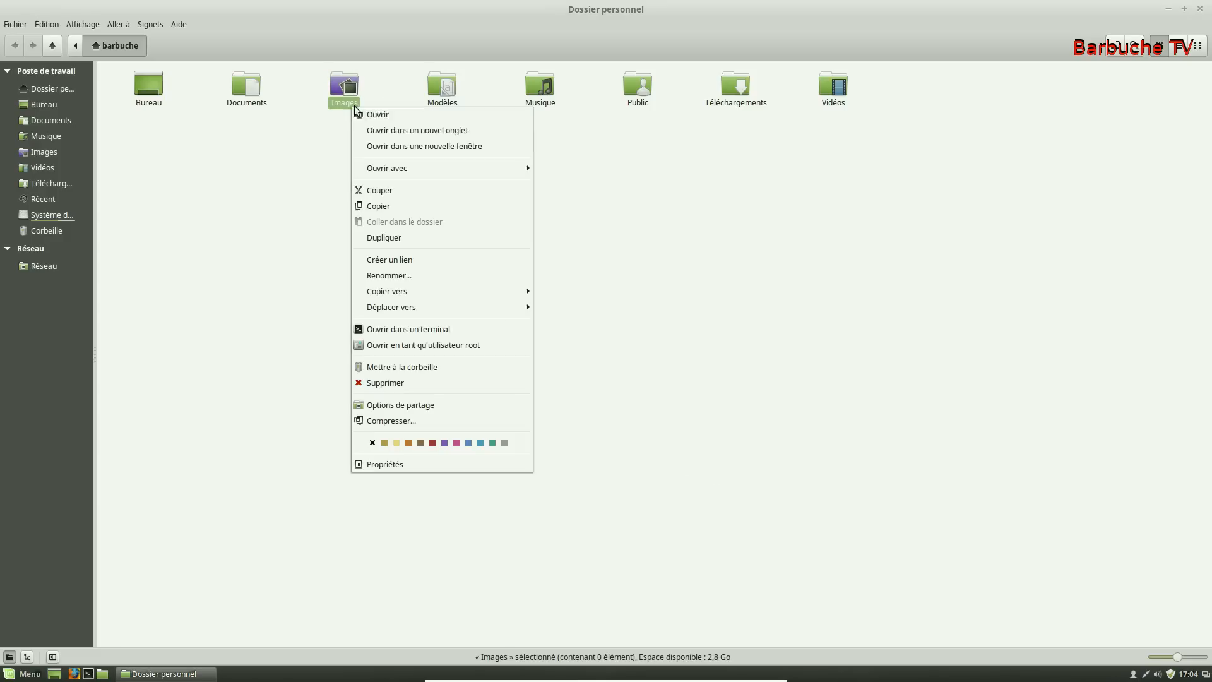
{"action": "left_click", "coordinate": [372, 442]}
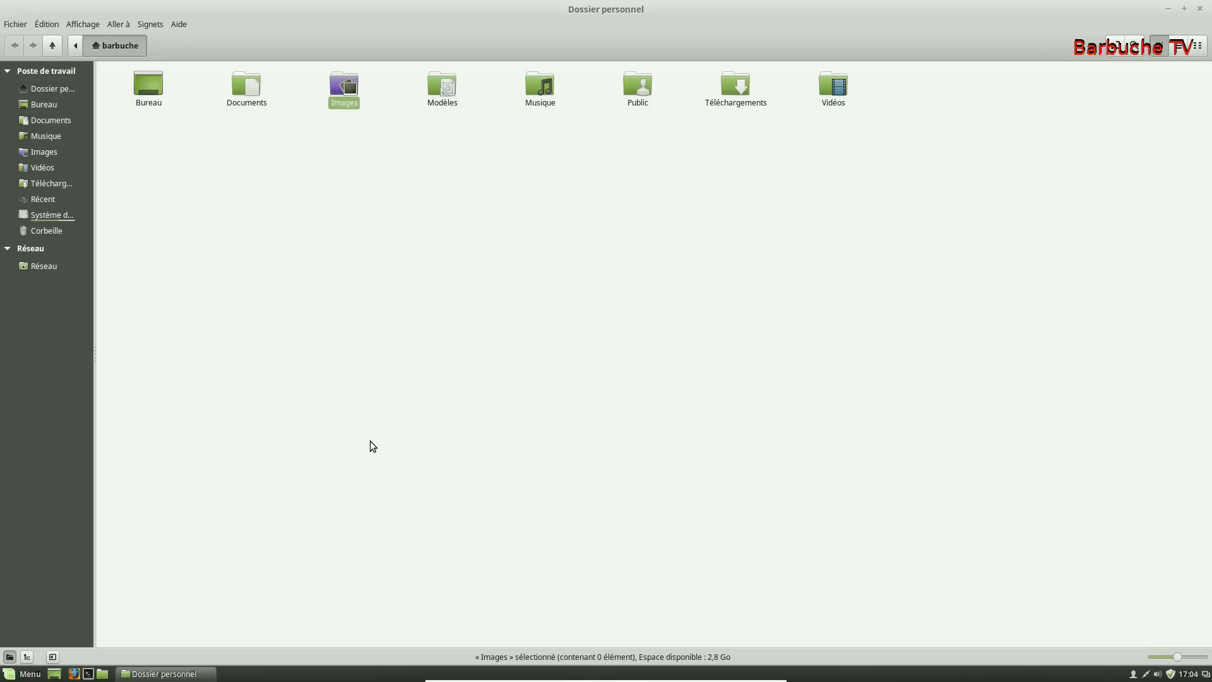
{"action": "left_click", "coordinate": [366, 166]}
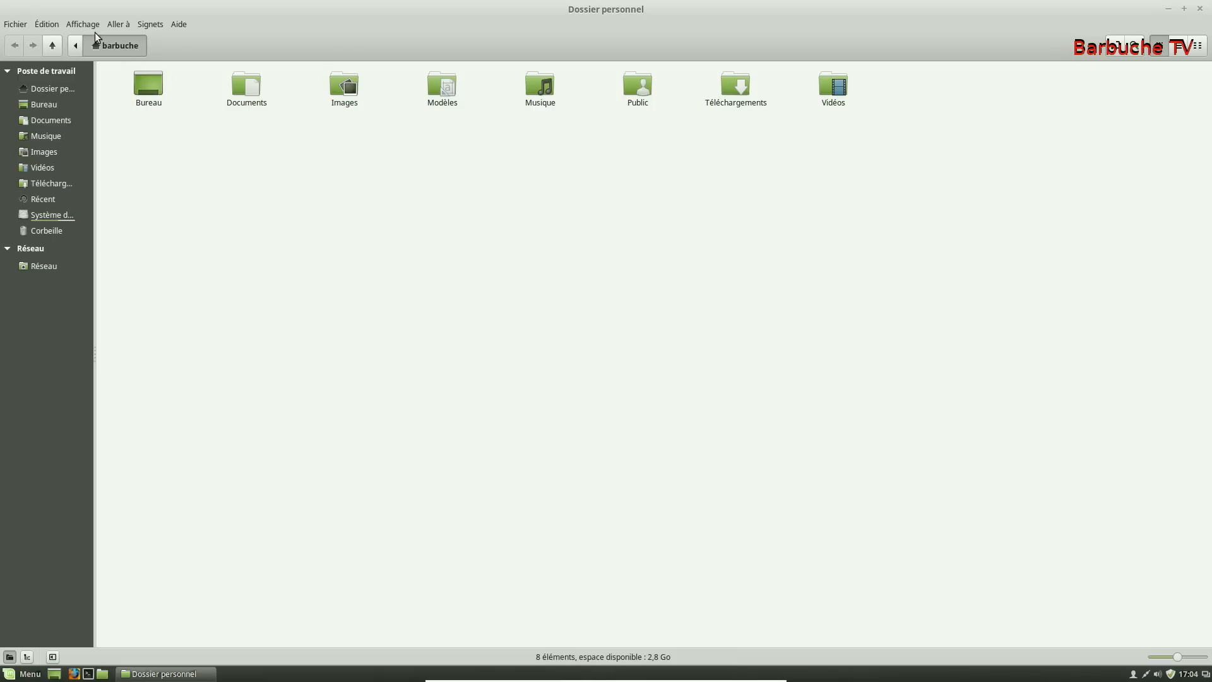
Step: In the file manager preferences, enable the refresh, computer, home, open in terminal and new folder toolbar buttons
{"action": "left_click", "coordinate": [50, 26]}
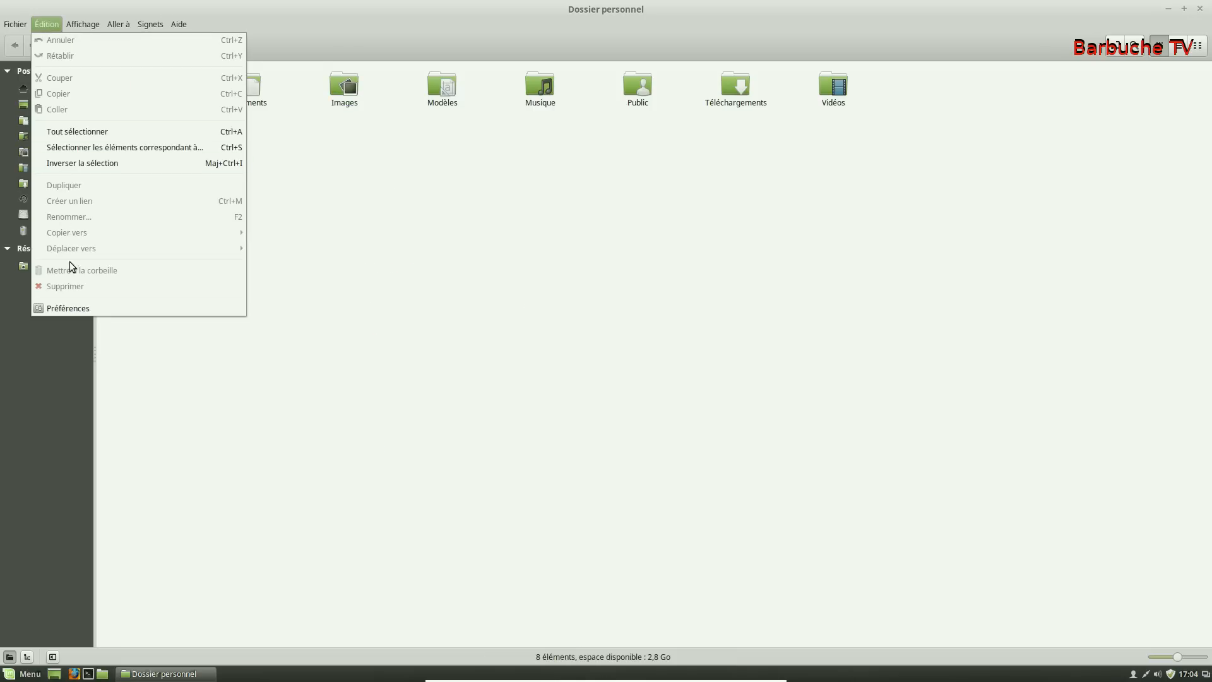
{"action": "left_click", "coordinate": [74, 307]}
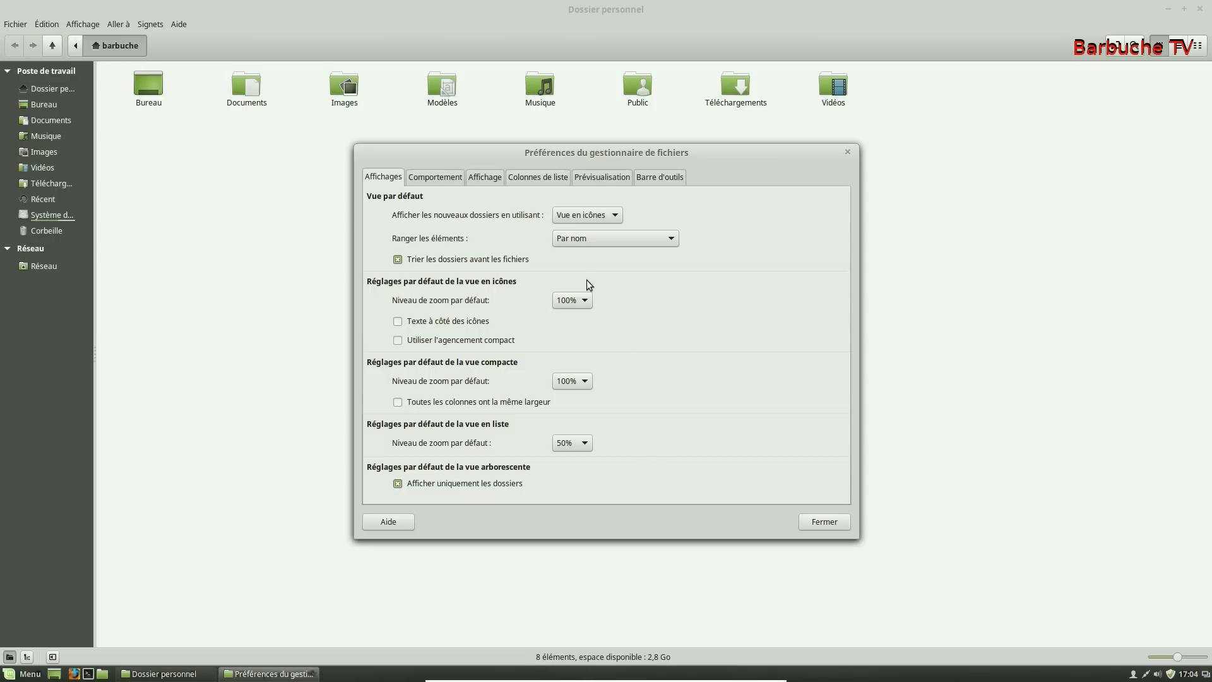
{"action": "left_click", "coordinate": [649, 177]}
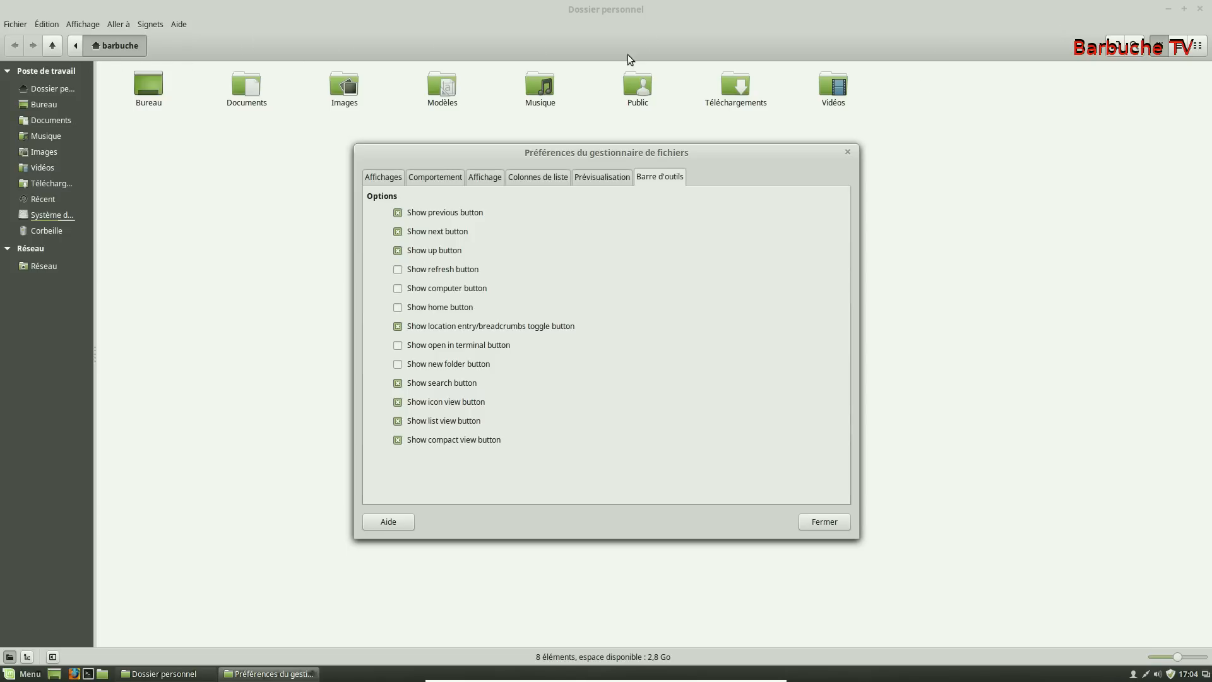
{"action": "left_click", "coordinate": [398, 271]}
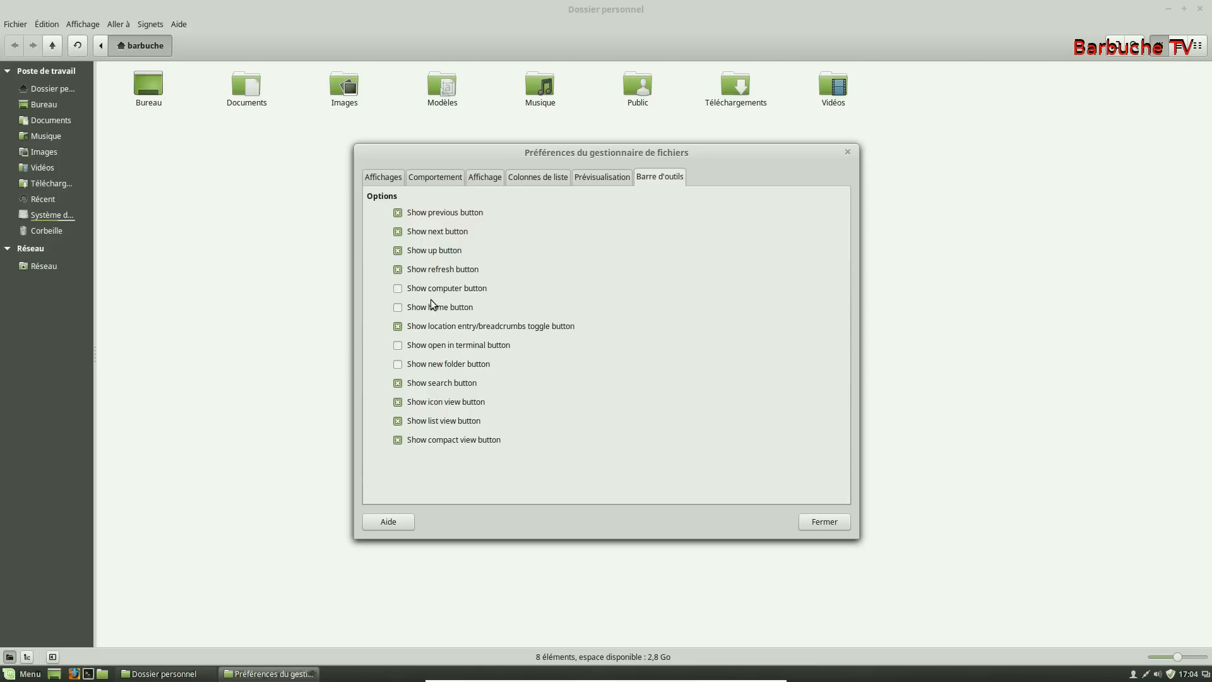
{"action": "left_click", "coordinate": [396, 289]}
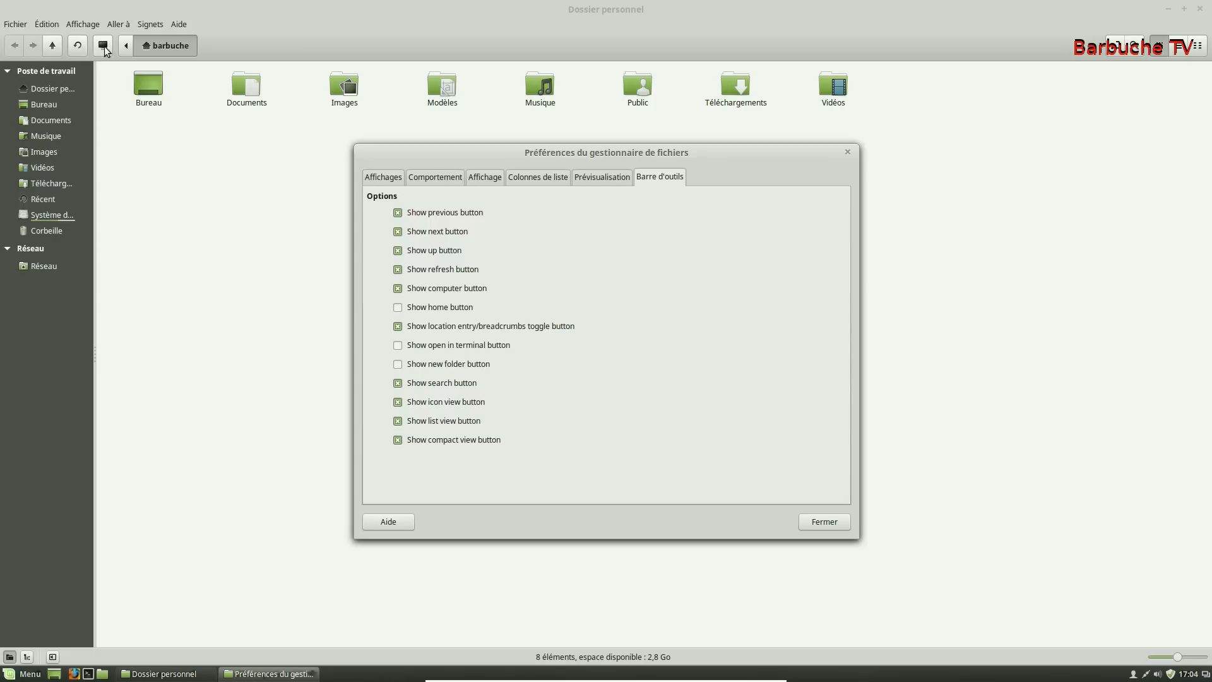
{"action": "left_click", "coordinate": [398, 308]}
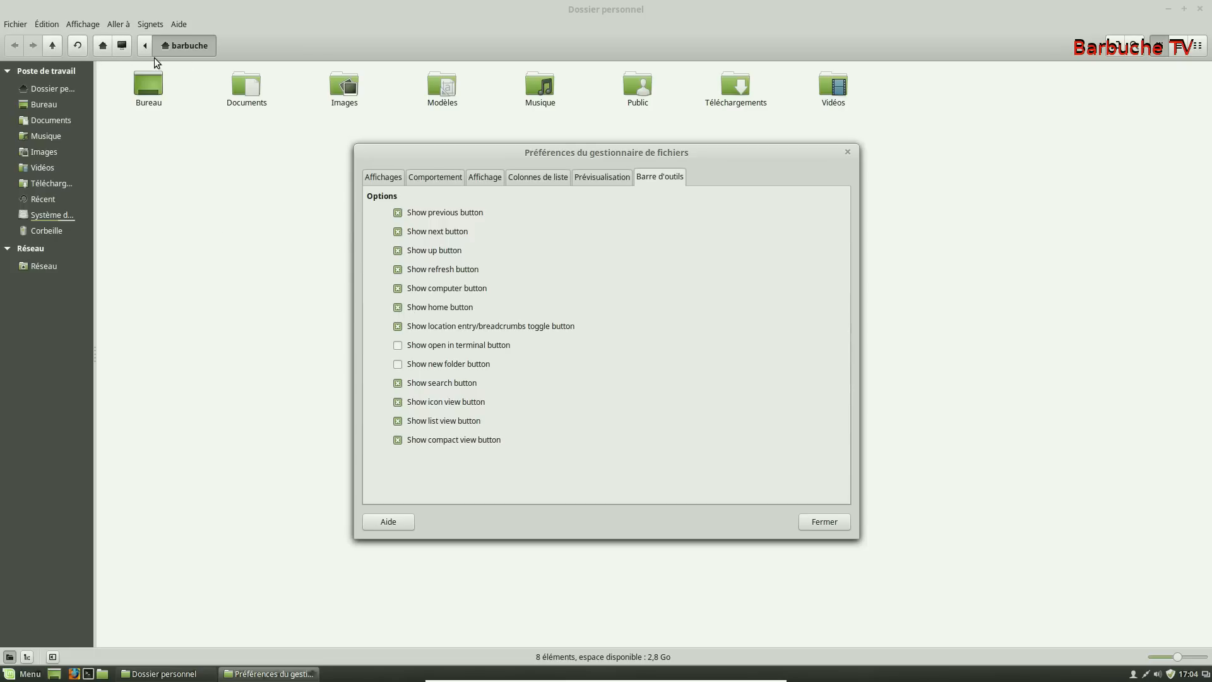
{"action": "left_click", "coordinate": [398, 346]}
{"action": "left_click", "coordinate": [397, 365]}
{"action": "left_click", "coordinate": [804, 526]}
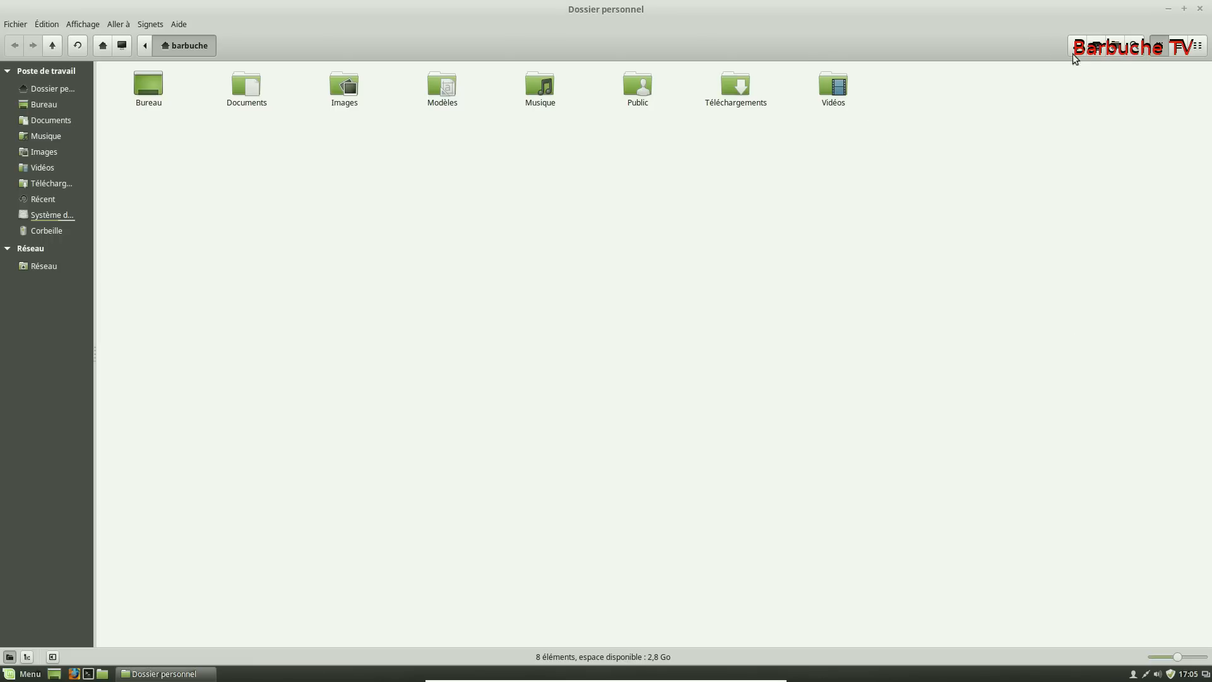
Step: Create a new folder in the home folder, keeping its default name
{"action": "key", "text": "ctrl+shift+n"}
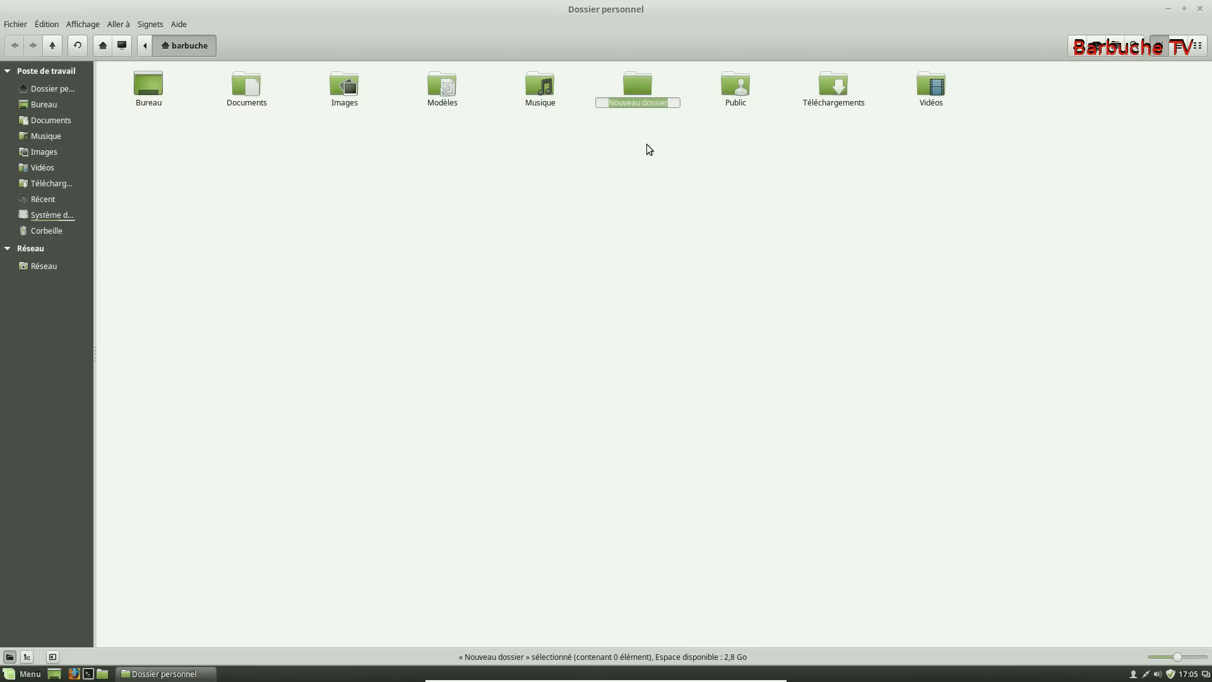
{"action": "left_click", "coordinate": [679, 242]}
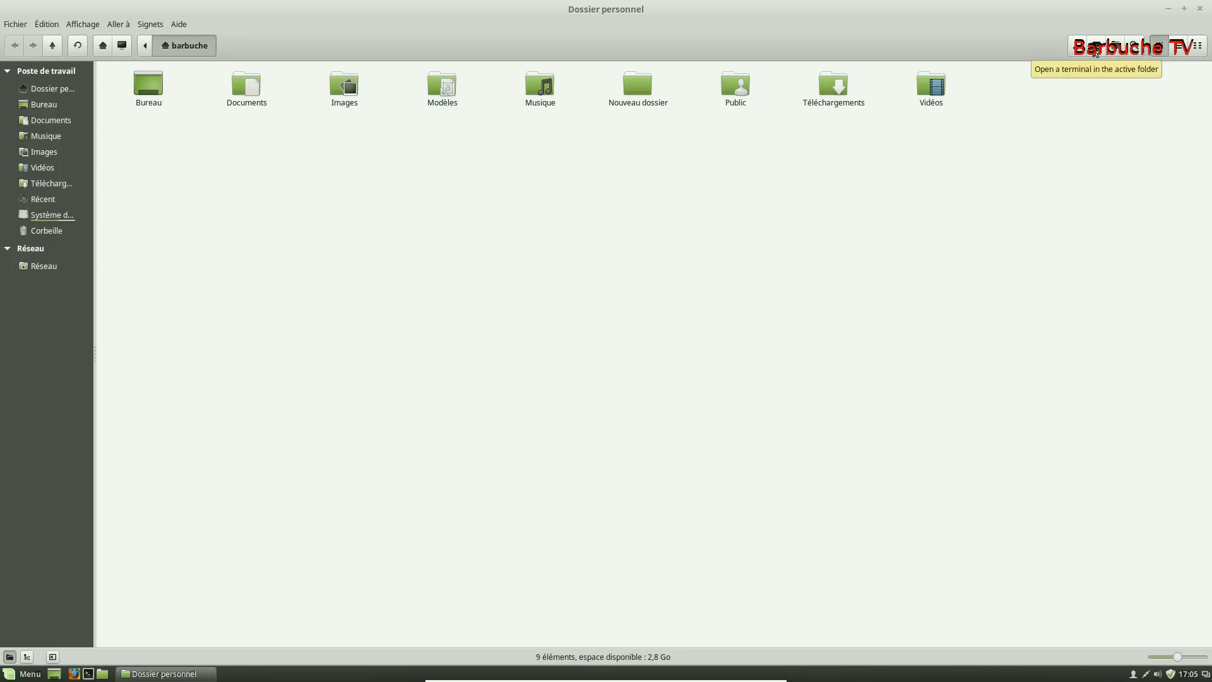
Step: Open a terminal in the home folder, move its window toward the middle of the screen, and close it
{"action": "key", "text": "ctrl+alt+t"}
{"action": "left_click_drag", "start_coordinate": [278, 24], "coordinate": [558, 161]}
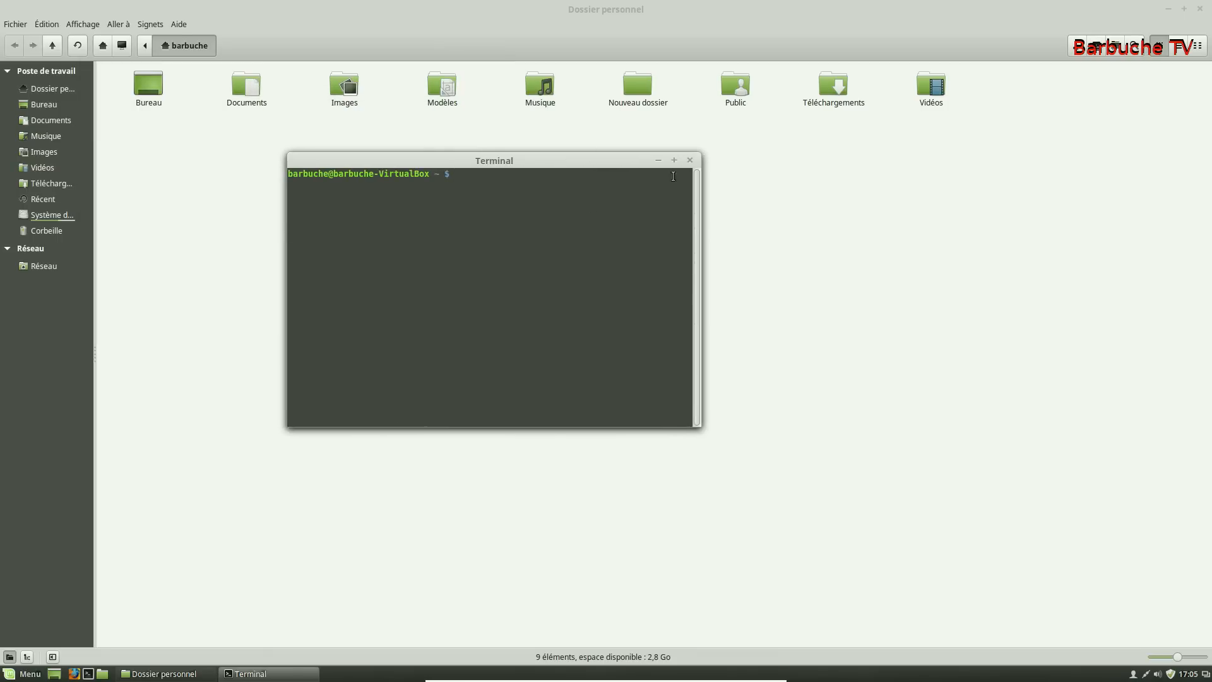
{"action": "left_click", "coordinate": [691, 160]}
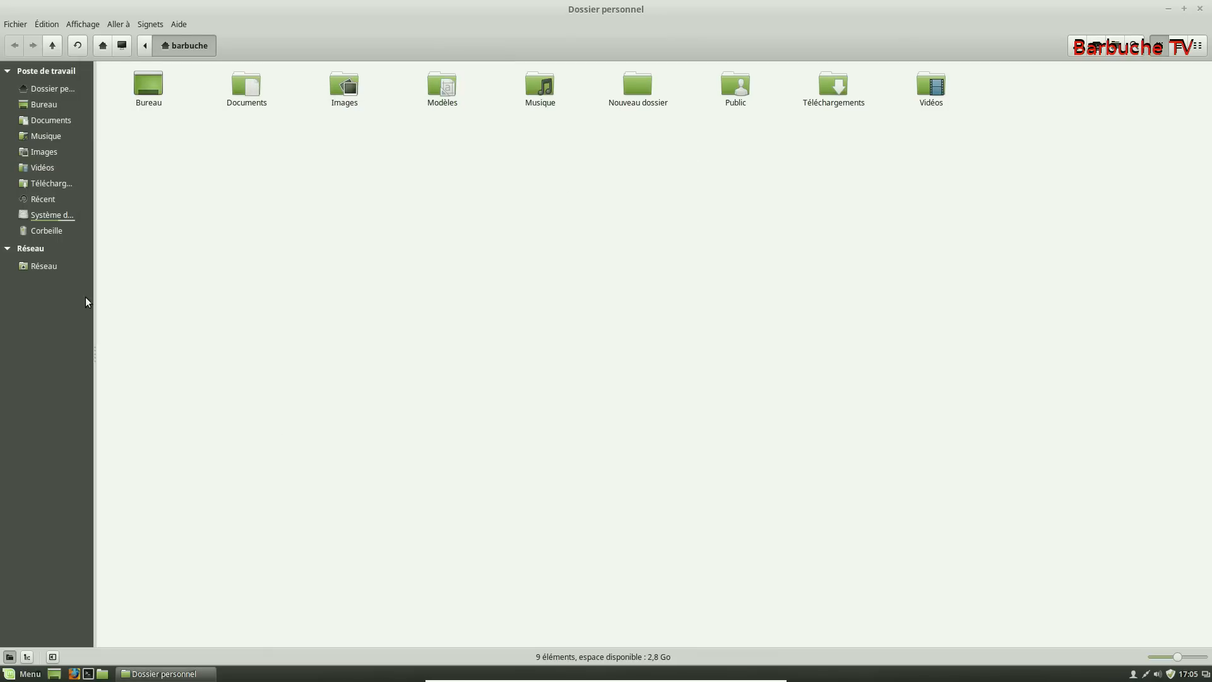
Step: Restore the maximized home folder window to its smaller size
{"action": "left_click", "coordinate": [22, 673]}
{"action": "left_click", "coordinate": [646, 361]}
{"action": "double_click", "coordinate": [750, 7]}
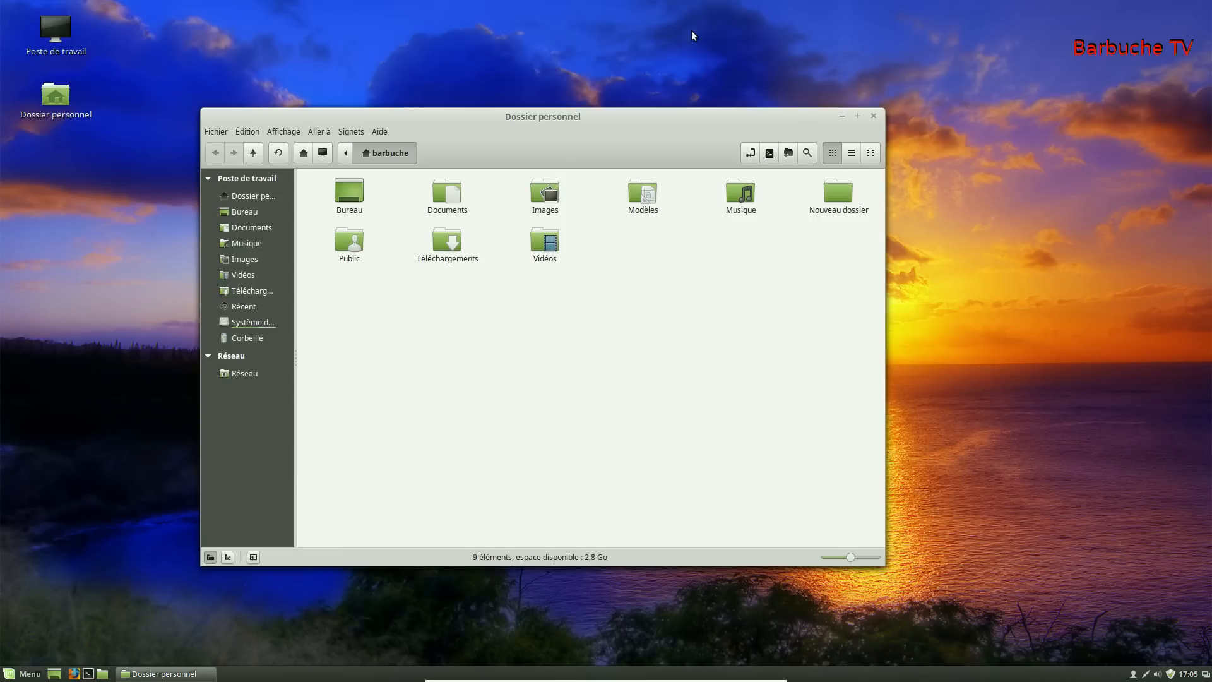
{"action": "left_click", "coordinate": [379, 132]}
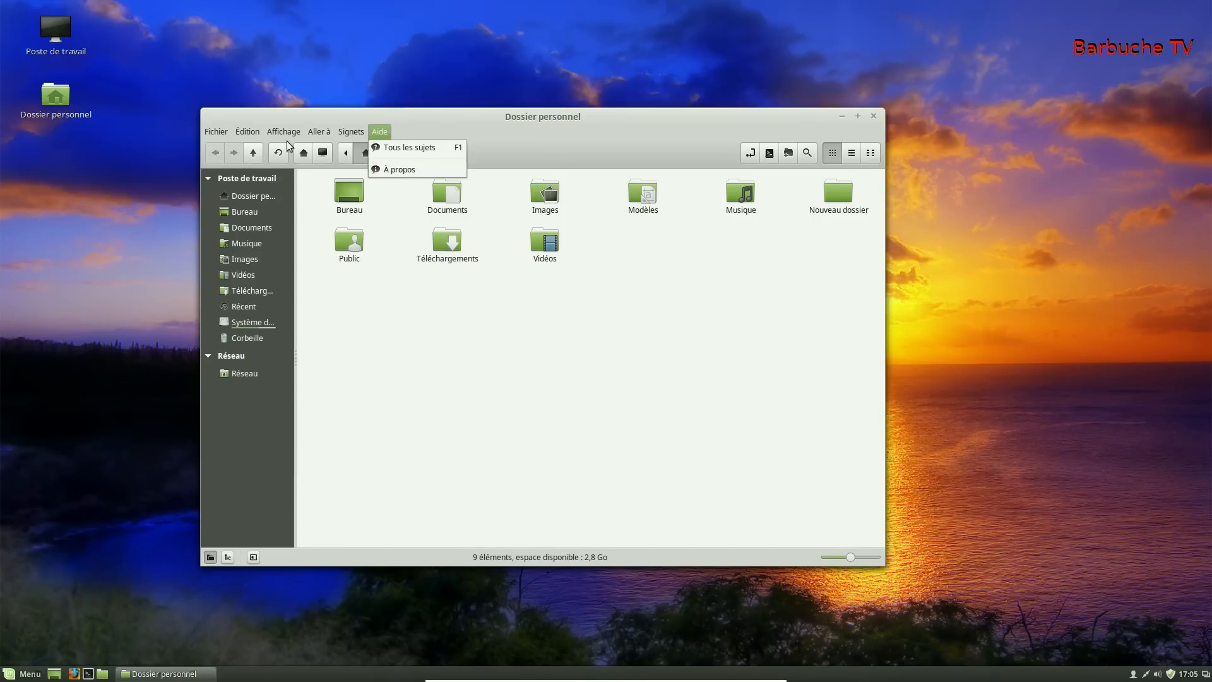
{"action": "mouse_move", "coordinate": [247, 132]}
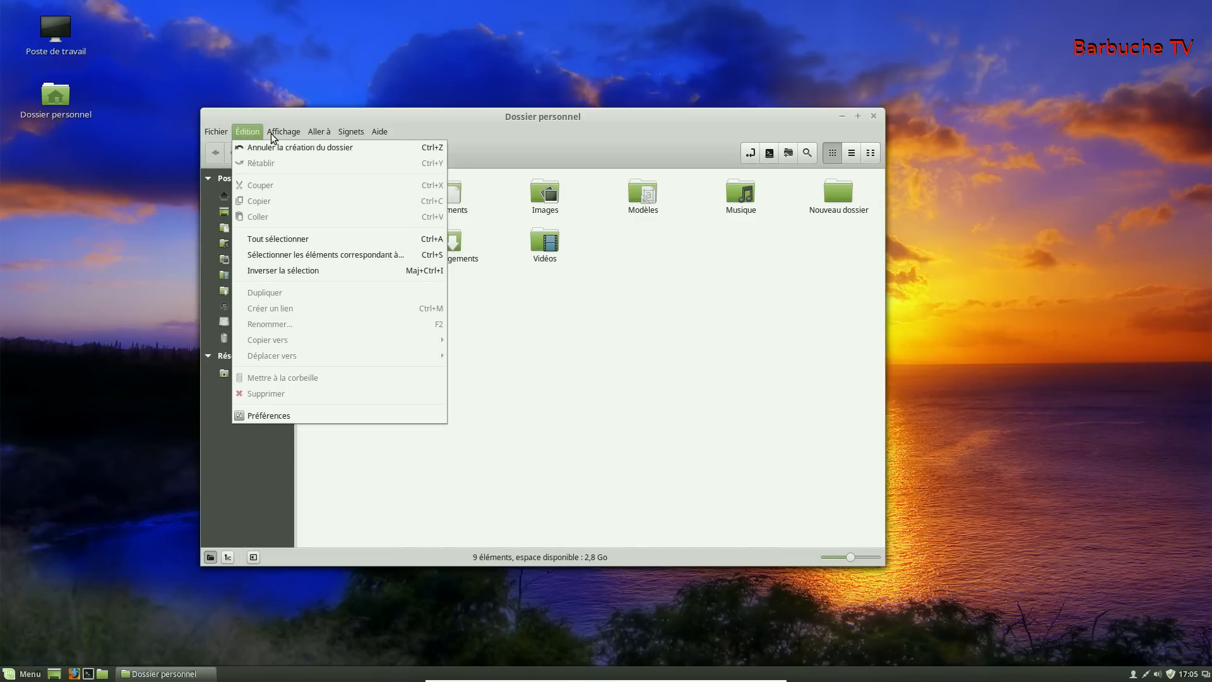
{"action": "mouse_move", "coordinate": [319, 132]}
{"action": "left_click", "coordinate": [486, 115]}
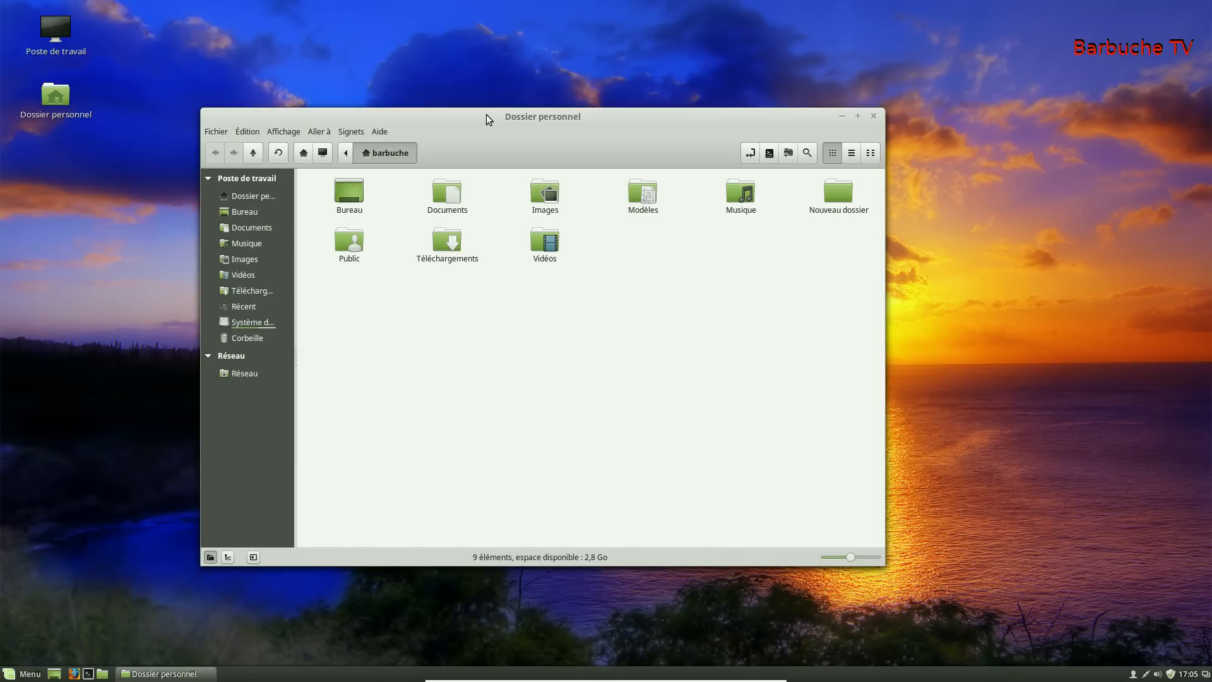
Step: Maximize the home folder window, split it into two panes and switch the active pane back and forth
{"action": "double_click", "coordinate": [488, 115]}
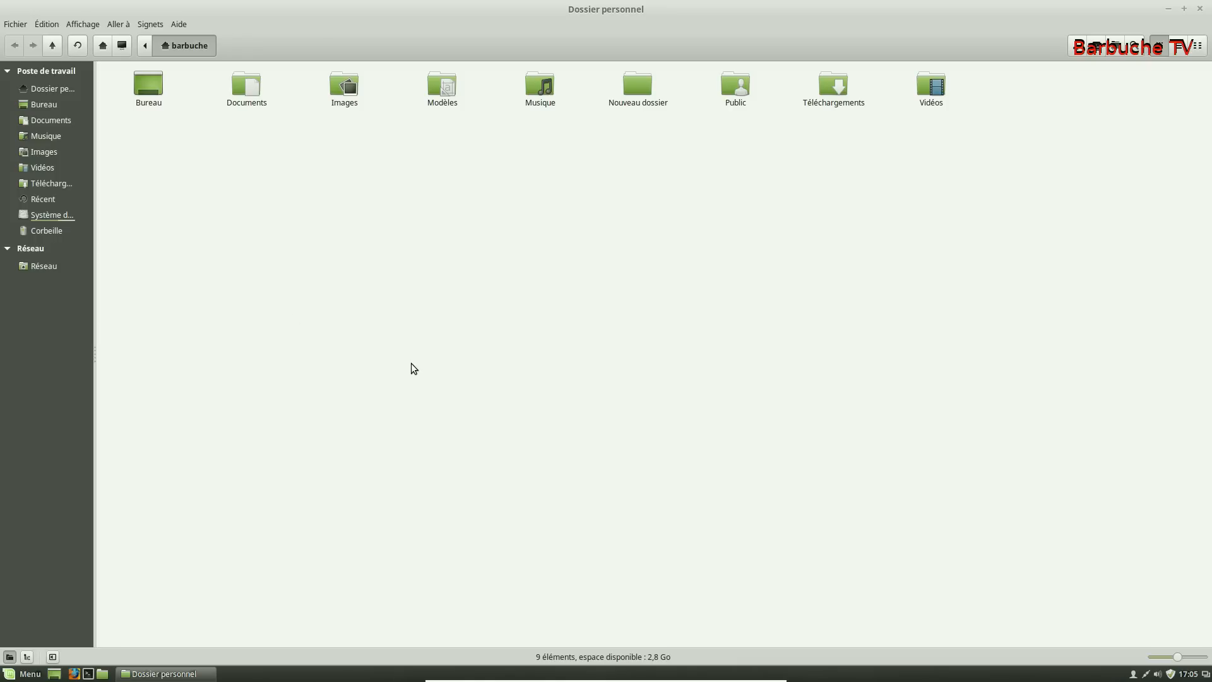
{"action": "key", "text": "F3"}
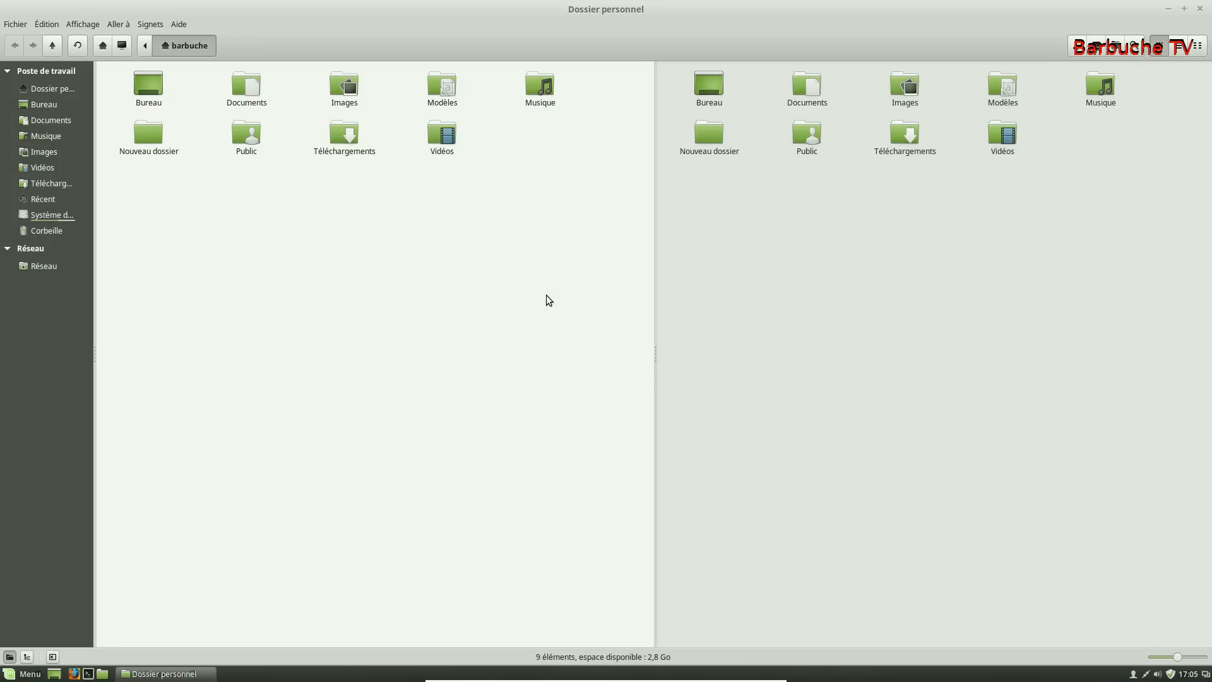
{"action": "left_click", "coordinate": [784, 310]}
{"action": "left_click", "coordinate": [498, 326]}
{"action": "left_click", "coordinate": [766, 319]}
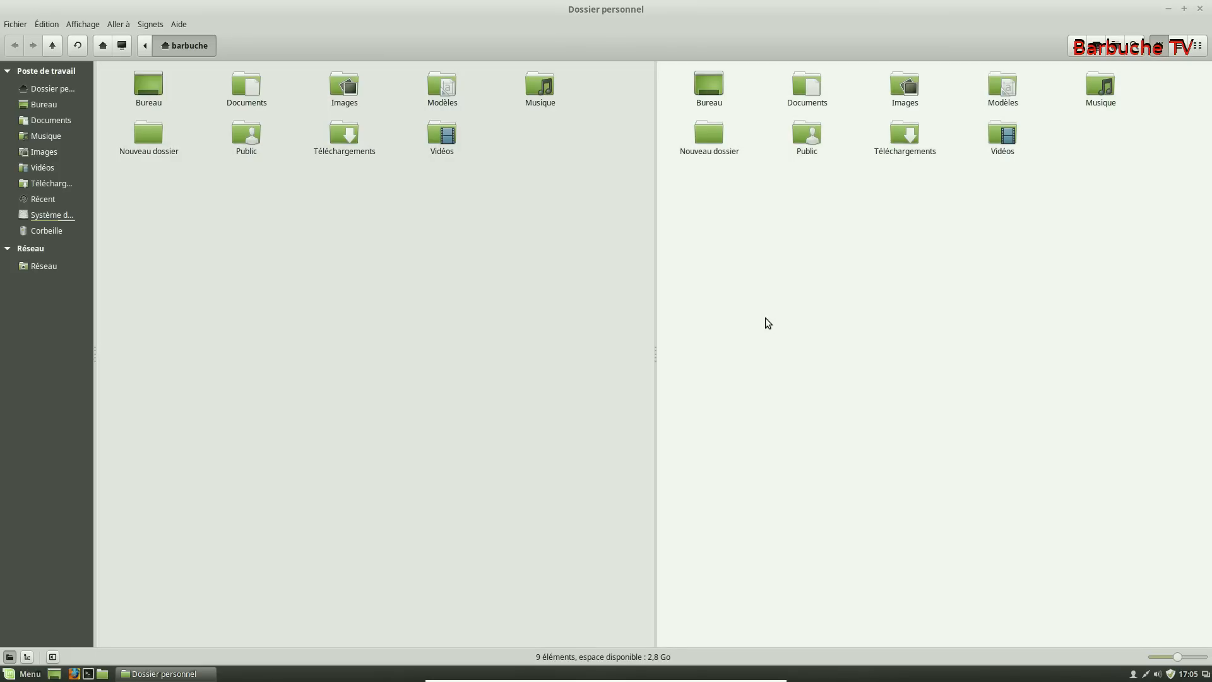
Step: Show the Musique folder in the second pane, and close that extra pane from the home folder pane
{"action": "left_click", "coordinate": [44, 135]}
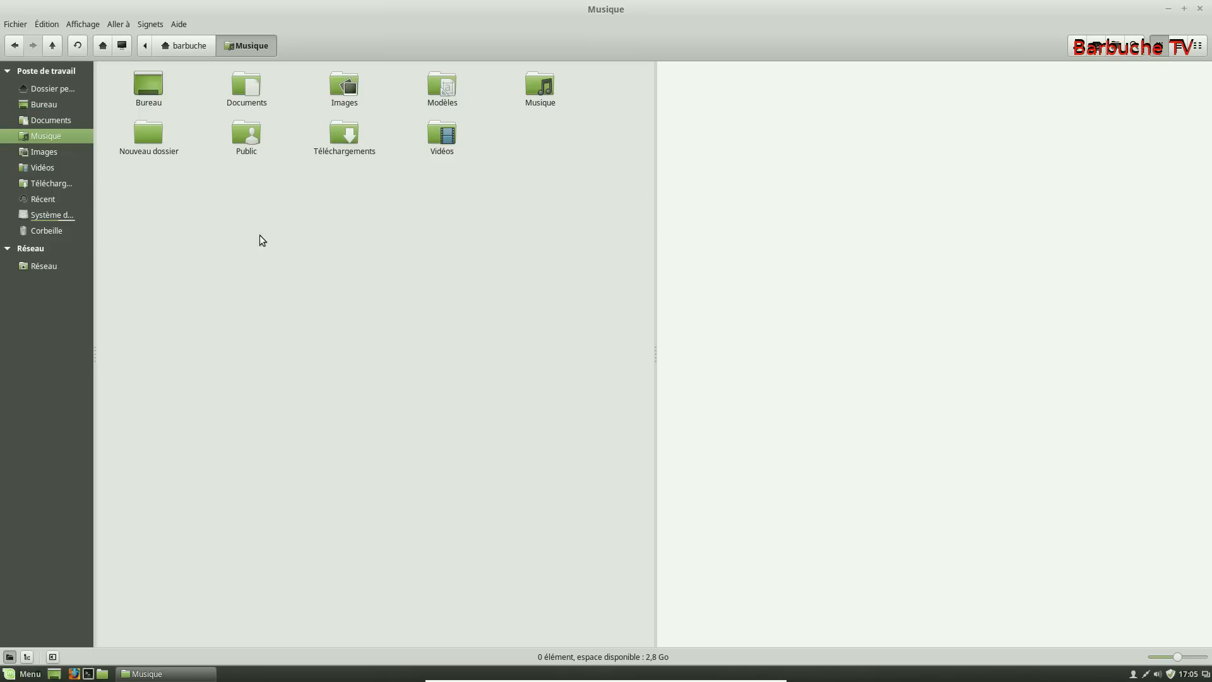
{"action": "left_click", "coordinate": [480, 305]}
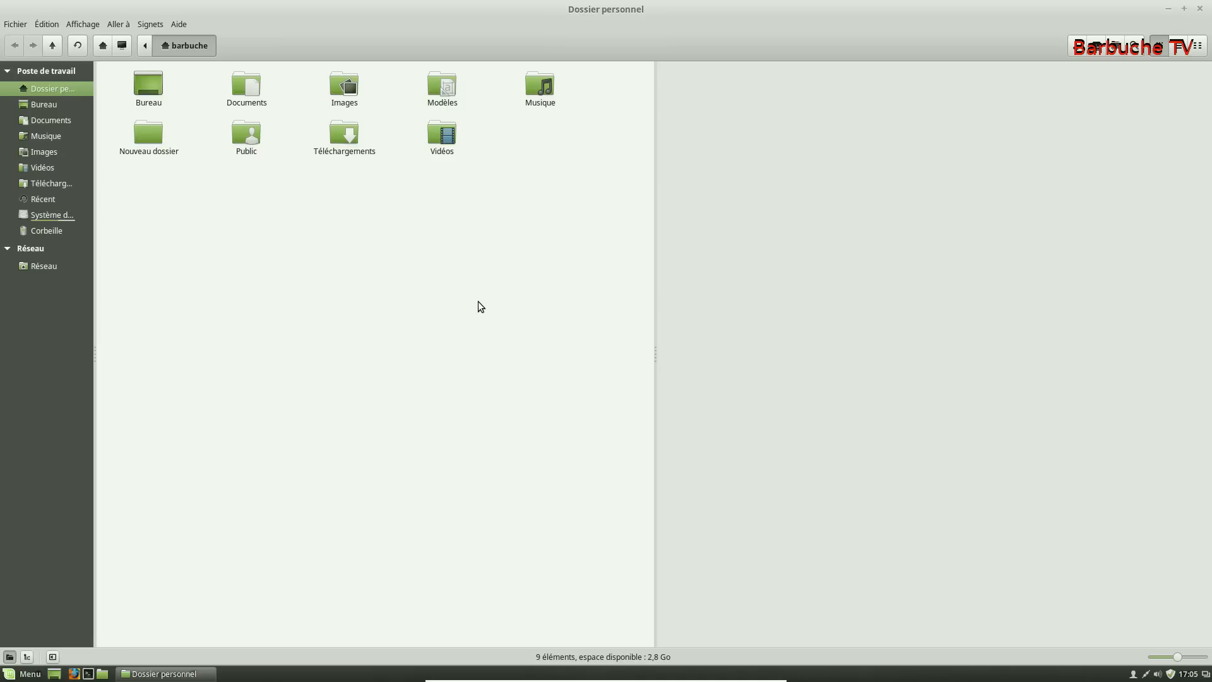
{"action": "key", "text": "F3"}
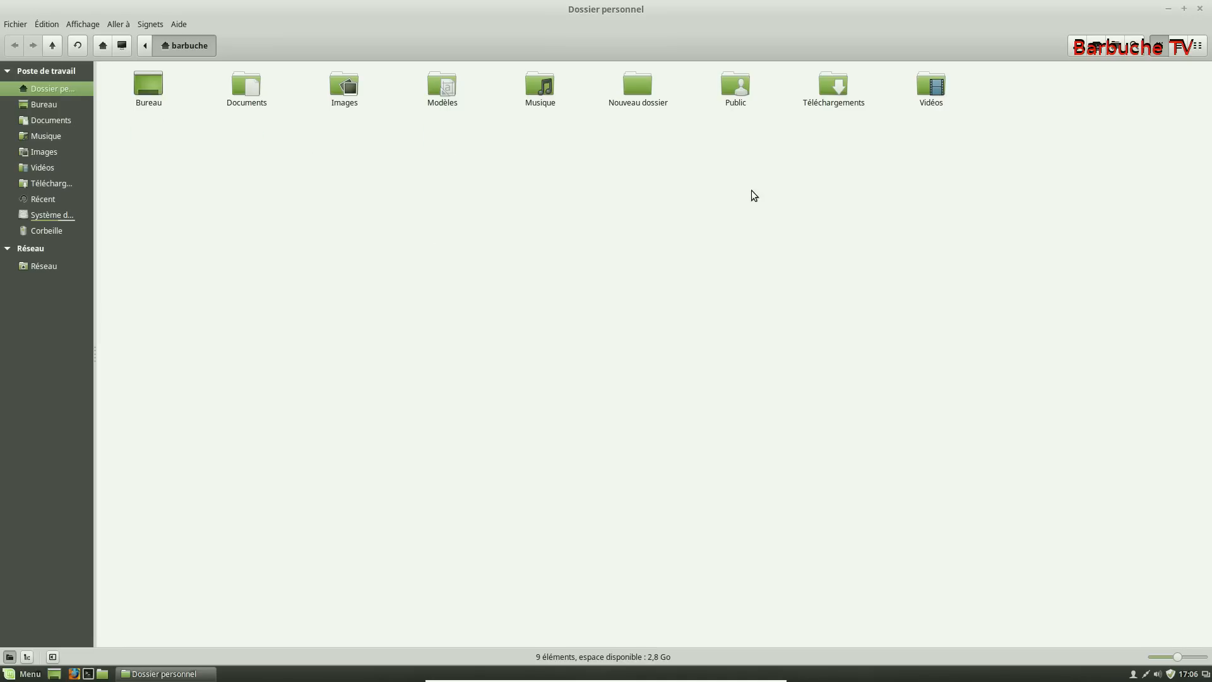
Step: Restore the home folder window to its smaller size and move it to the lower-left area of the desktop
{"action": "double_click", "coordinate": [509, 9]}
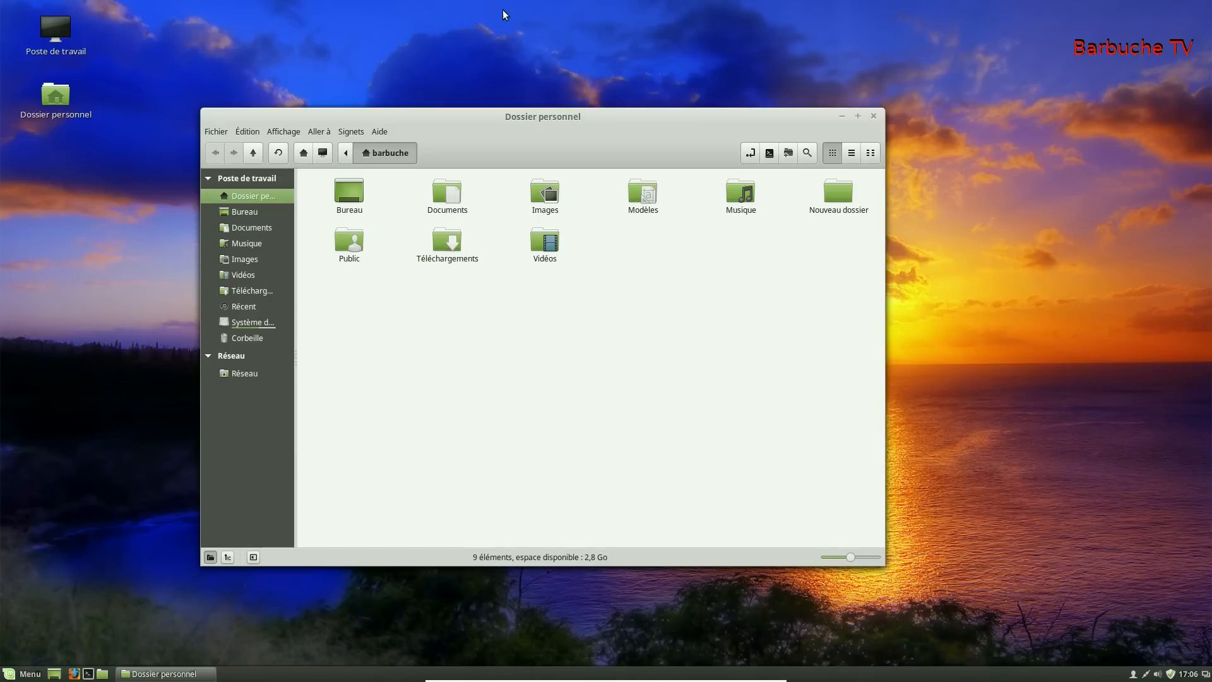
{"action": "left_click_drag", "start_coordinate": [549, 124], "coordinate": [384, 206]}
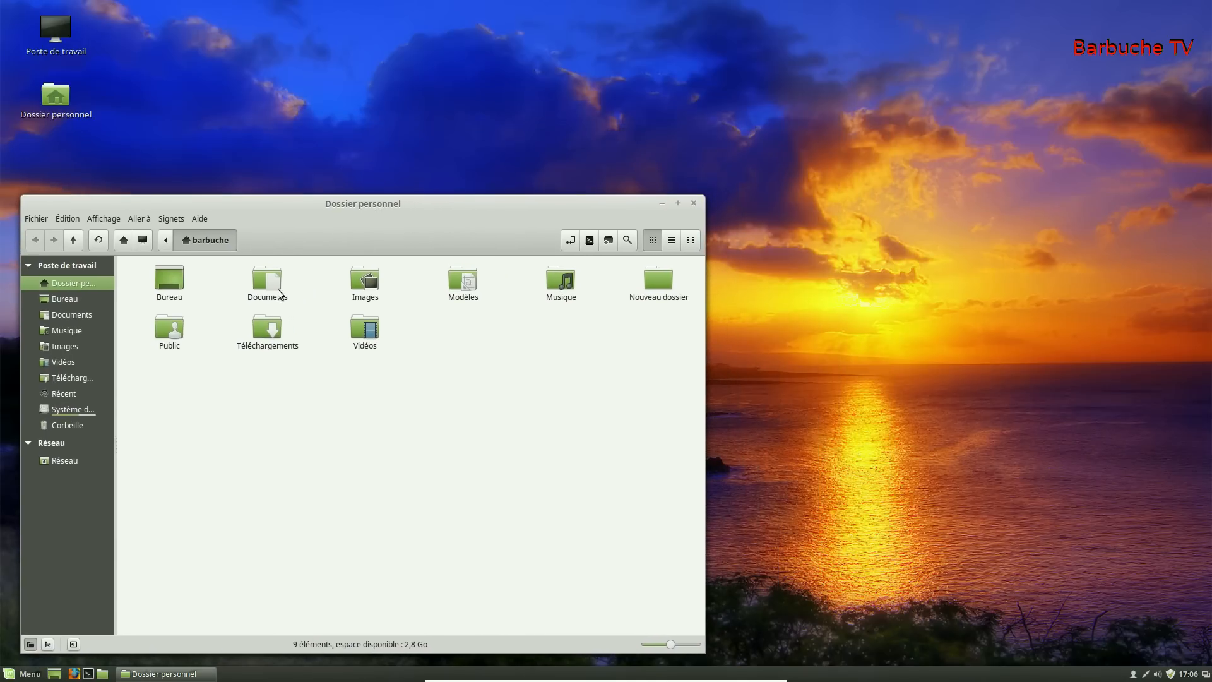
Step: Open the system settings, and enlarge and reposition their window in the upper-right area of the desktop
{"action": "left_click", "coordinate": [10, 673]}
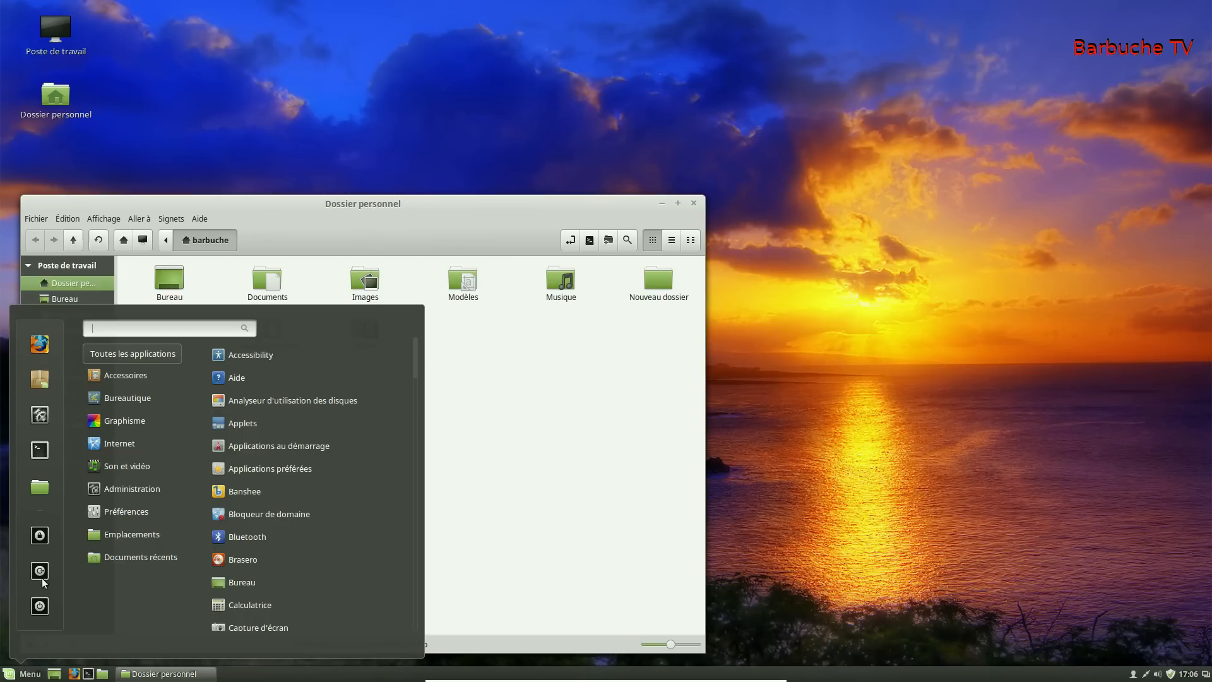
{"action": "left_click", "coordinate": [40, 417]}
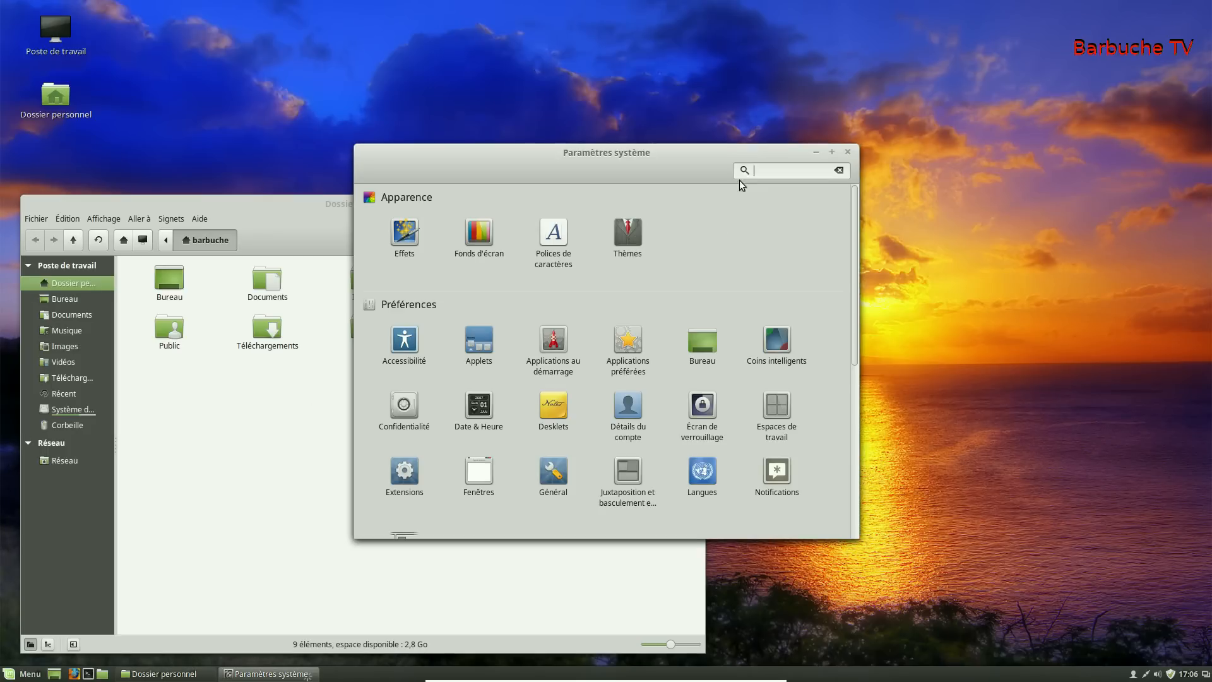
{"action": "left_click_drag", "start_coordinate": [679, 158], "coordinate": [819, 67]}
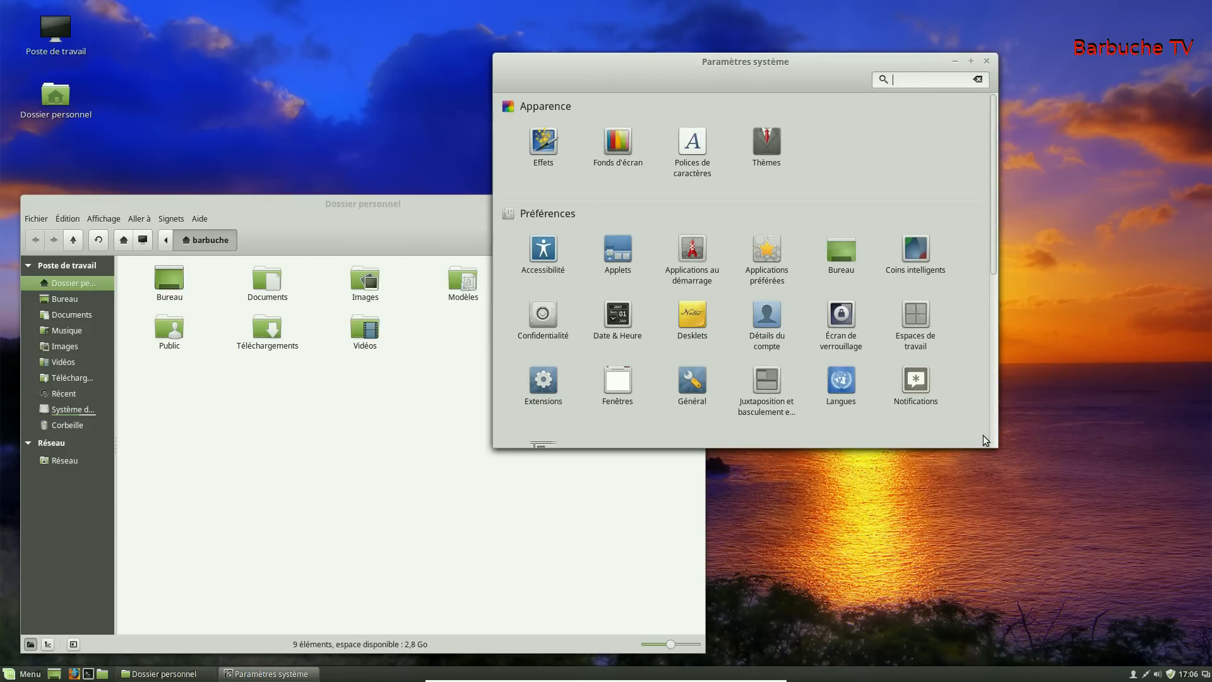
{"action": "left_click_drag", "start_coordinate": [996, 440], "coordinate": [1150, 559]}
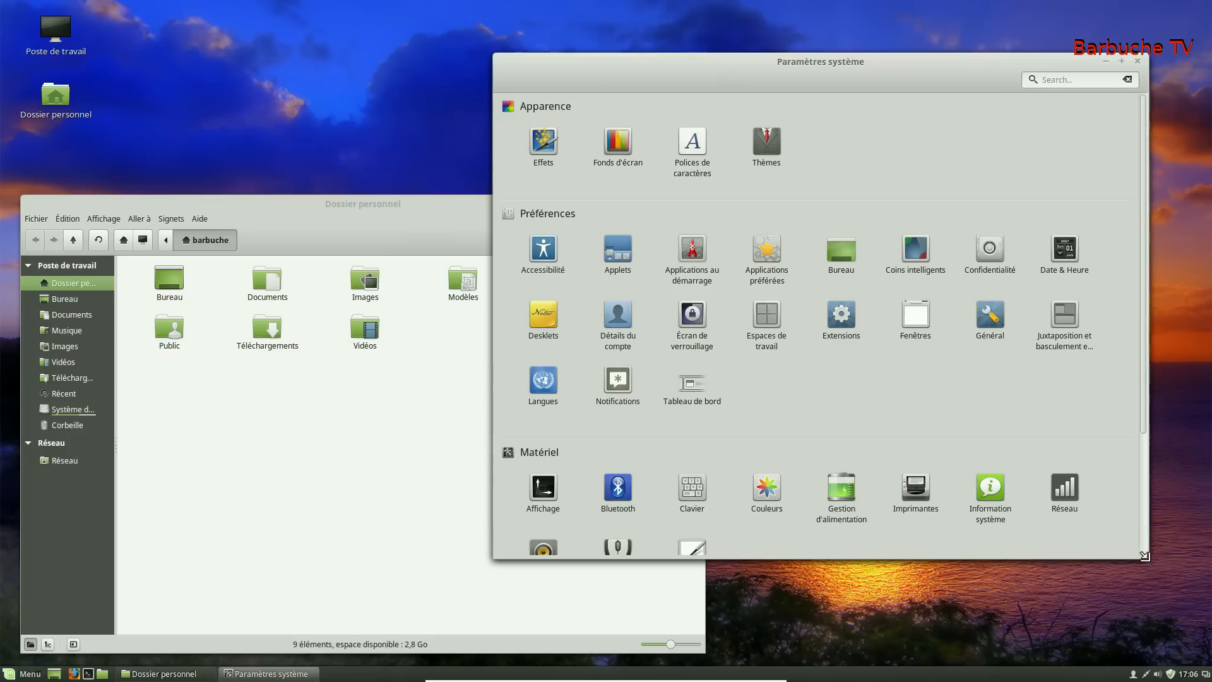
{"action": "left_click_drag", "start_coordinate": [945, 66], "coordinate": [971, 30]}
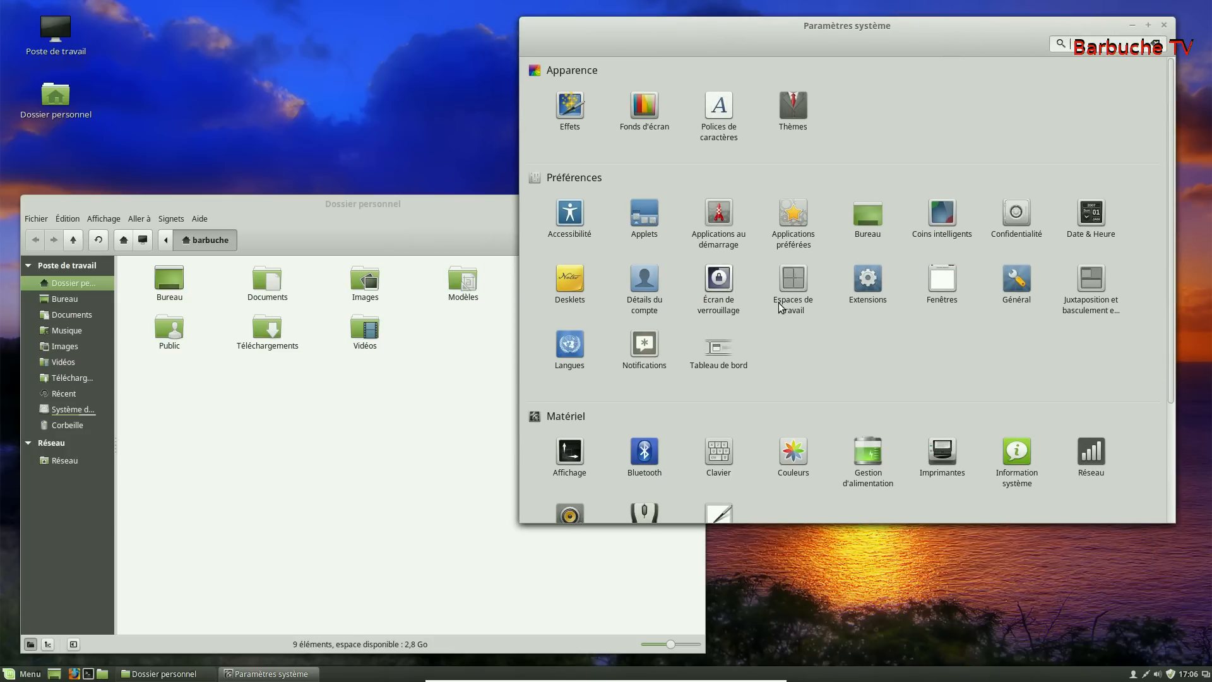
Step: View the desktop effects settings, and open the wallpaper settings
{"action": "left_click", "coordinate": [576, 102]}
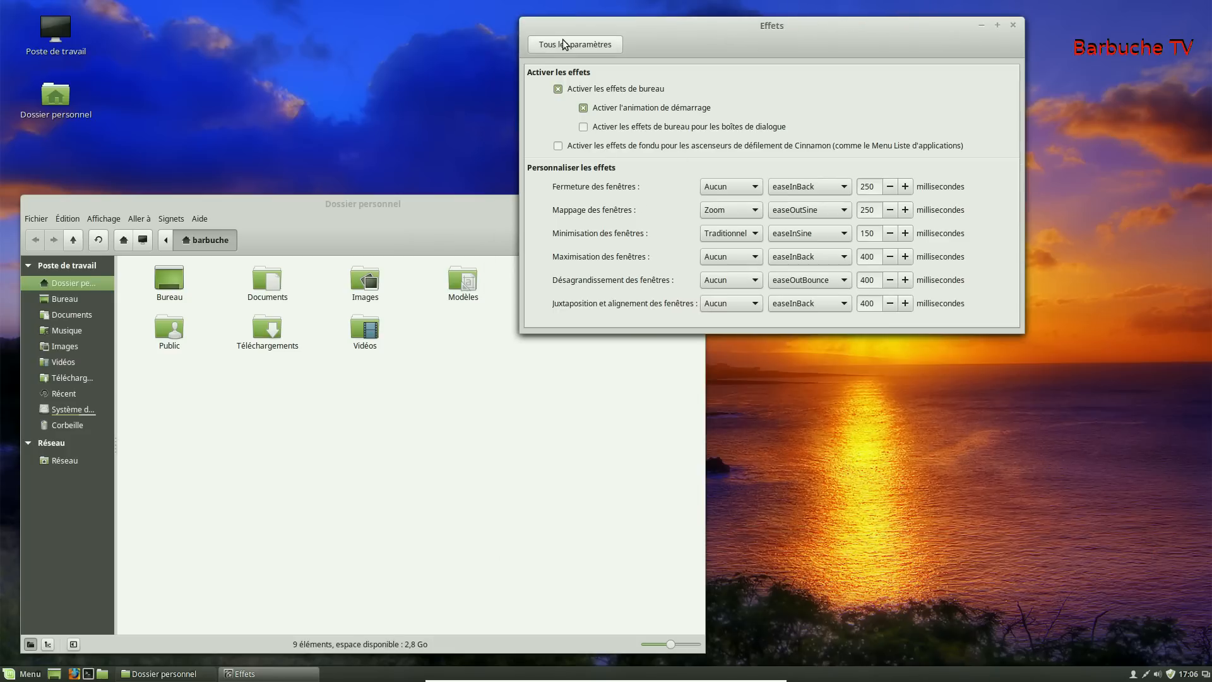
{"action": "left_click", "coordinate": [563, 43]}
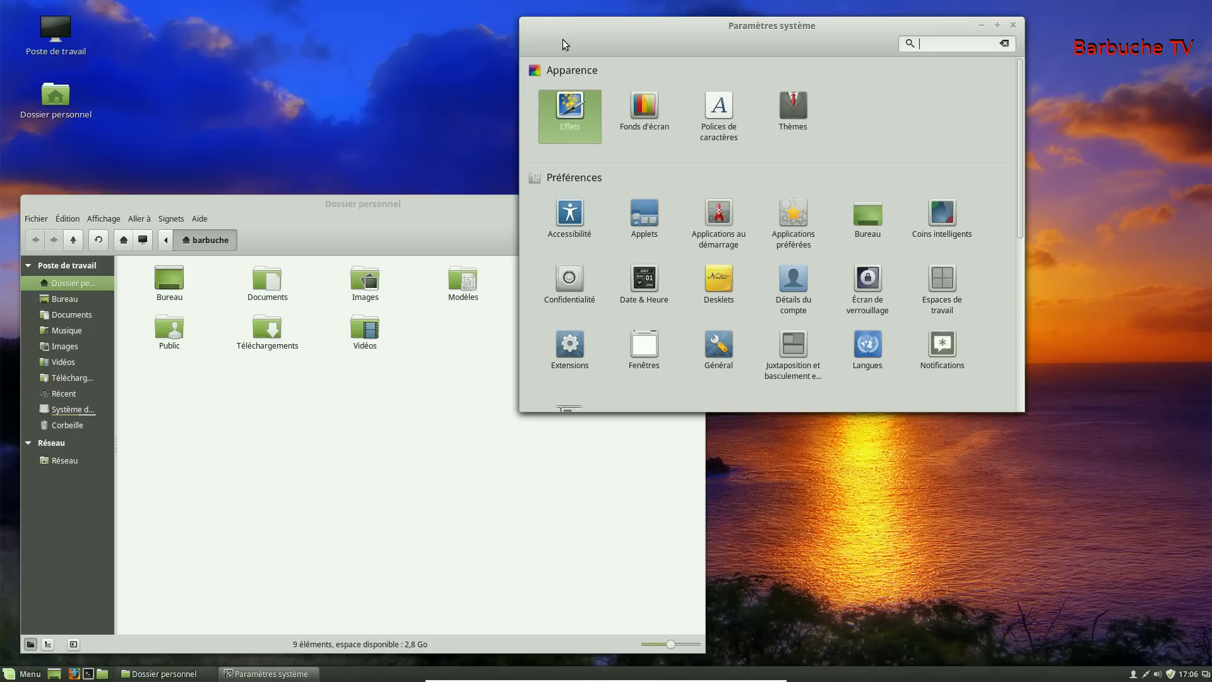
{"action": "left_click", "coordinate": [645, 109]}
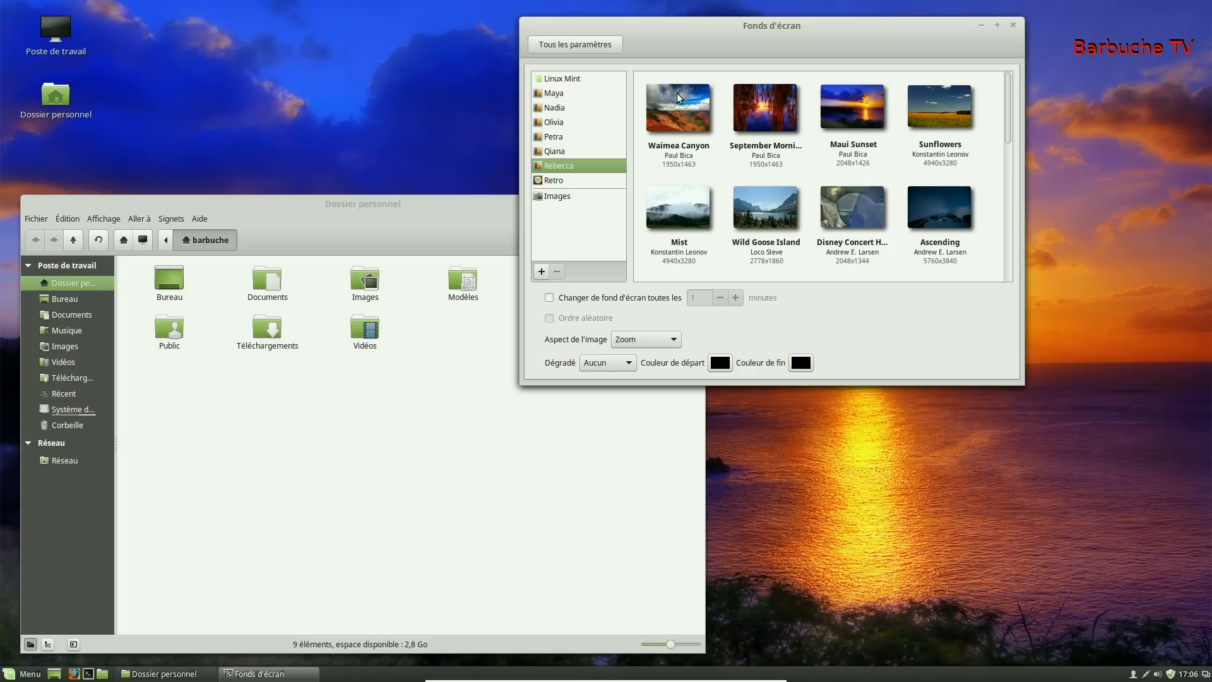
Step: Browse the Maya, Nadia, Olivia, Petra and Qiana wallpaper collections
{"action": "left_click", "coordinate": [555, 95]}
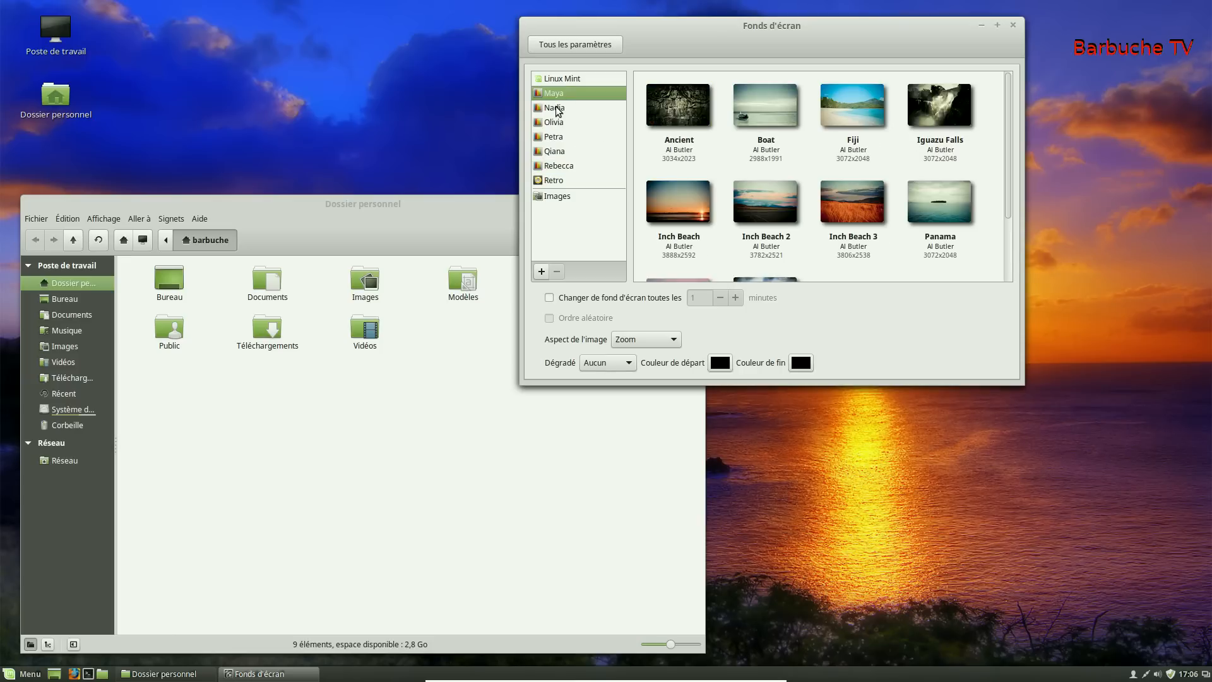
{"action": "left_click", "coordinate": [560, 108]}
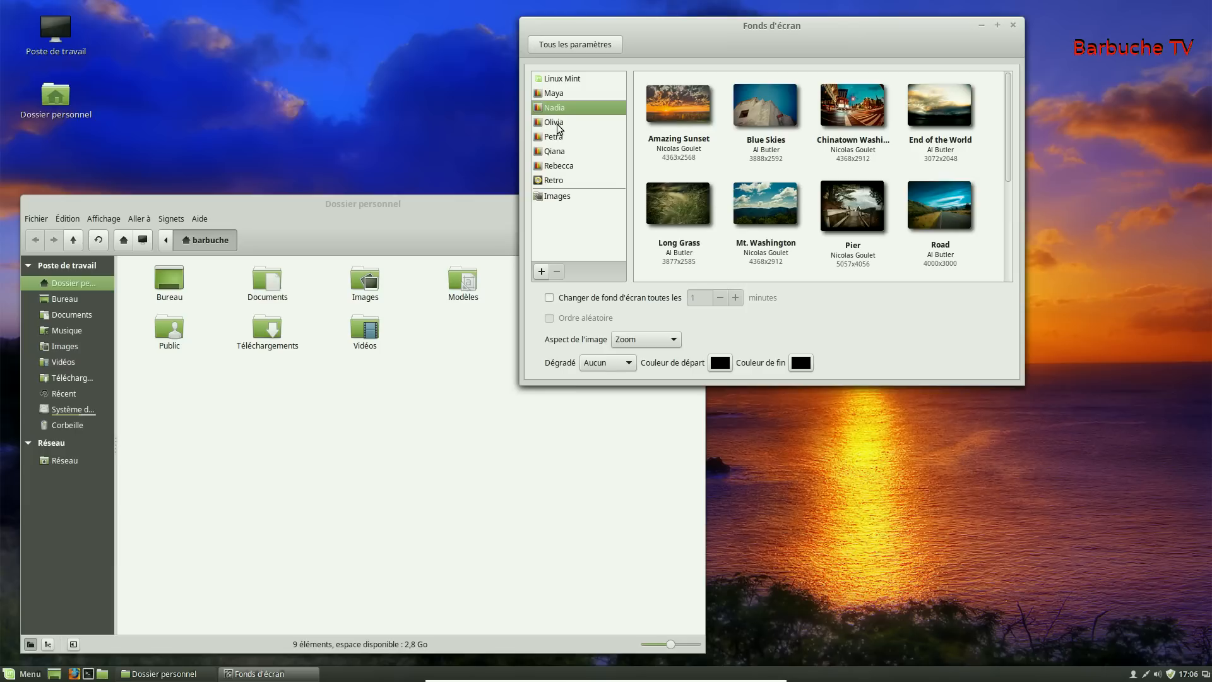
{"action": "left_click", "coordinate": [558, 123]}
{"action": "left_click", "coordinate": [572, 138]}
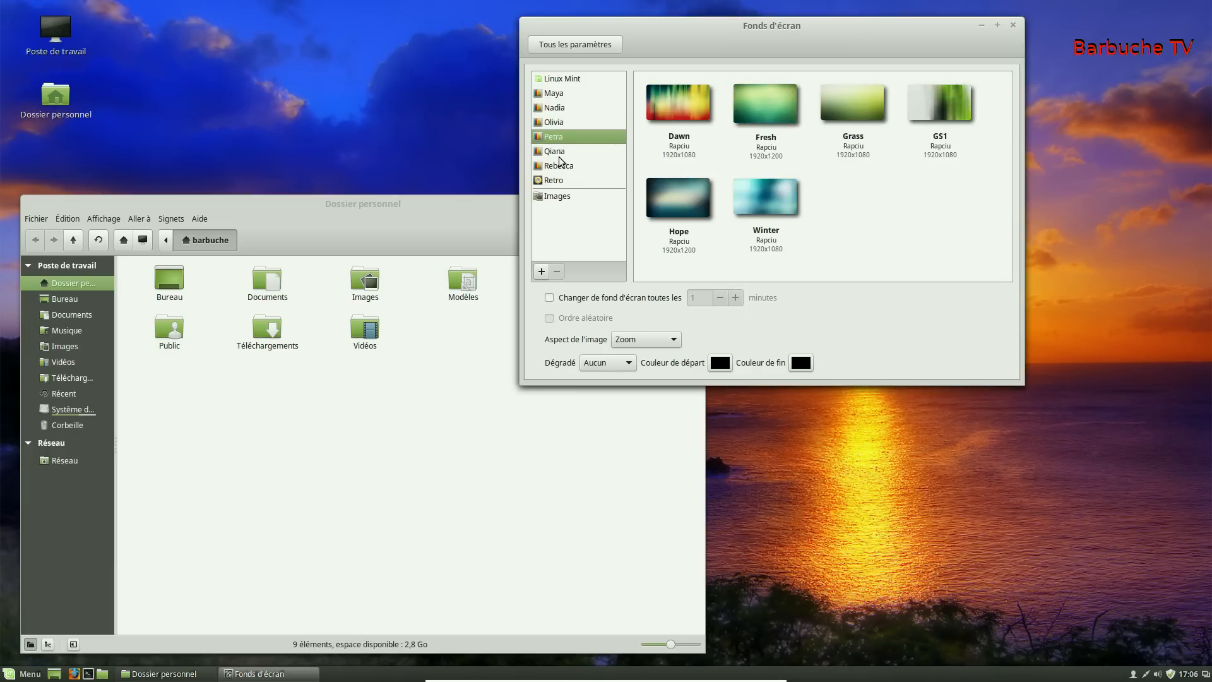
{"action": "left_click", "coordinate": [582, 151]}
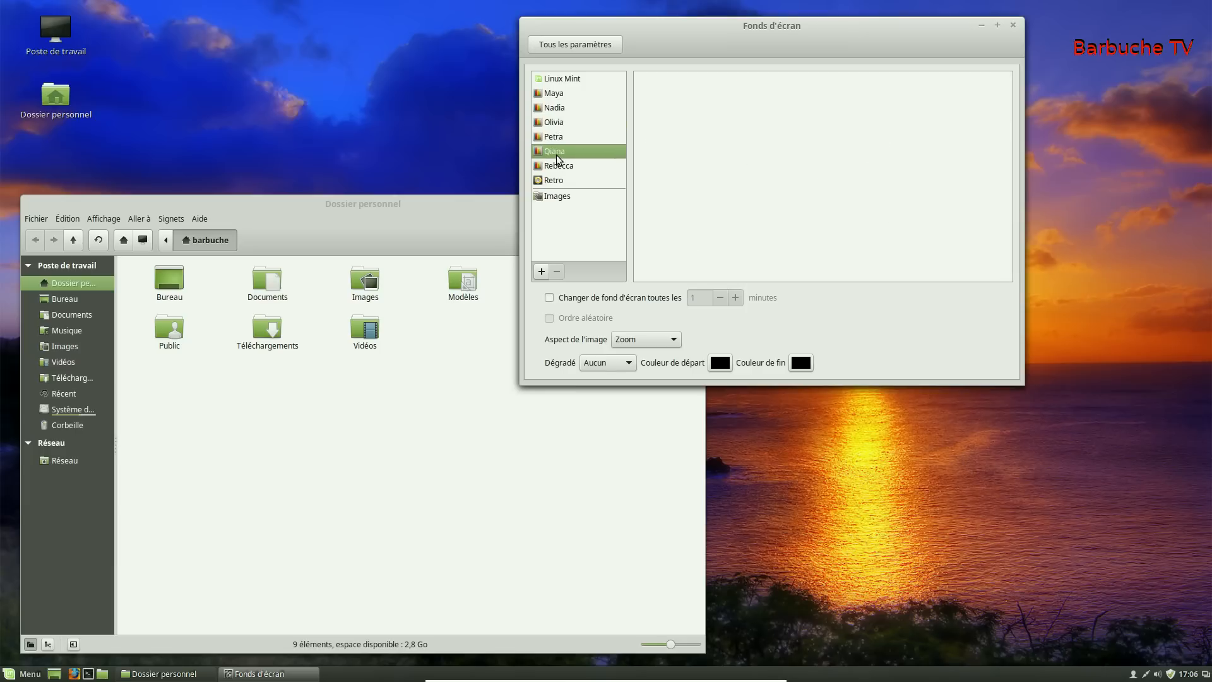
{"action": "left_click", "coordinate": [553, 96]}
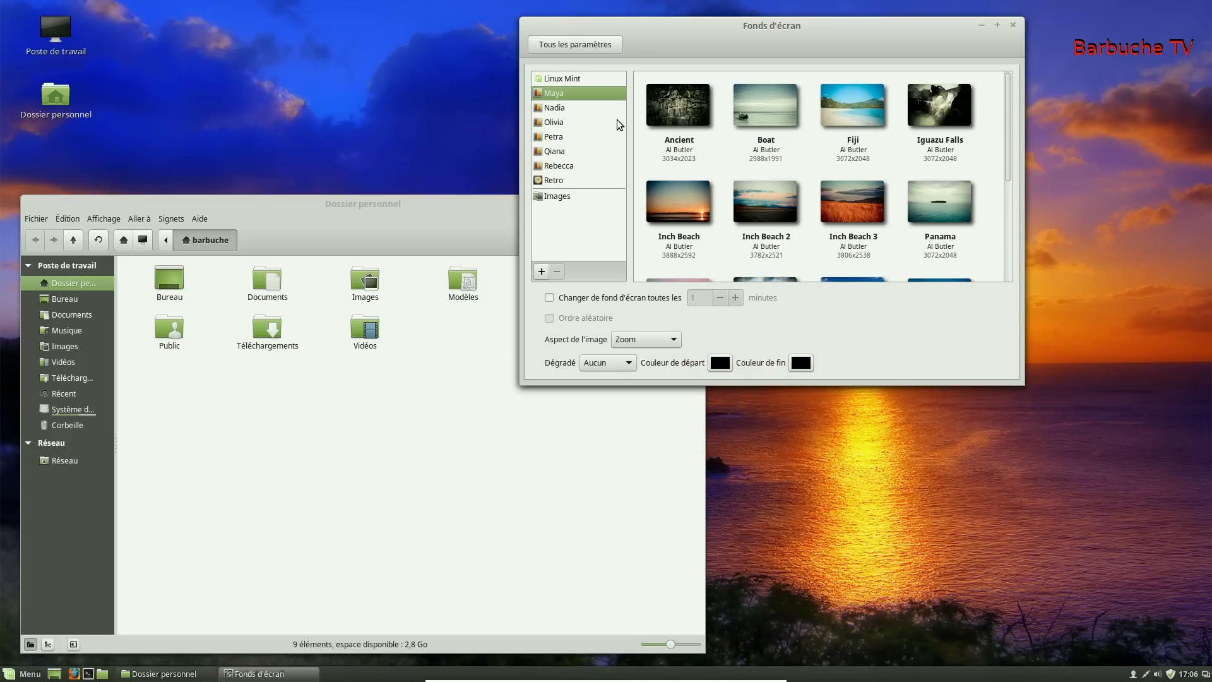
Step: Set the Maui Sunset image from the Rebecca collection as the wallpaper
{"action": "left_click", "coordinate": [569, 166]}
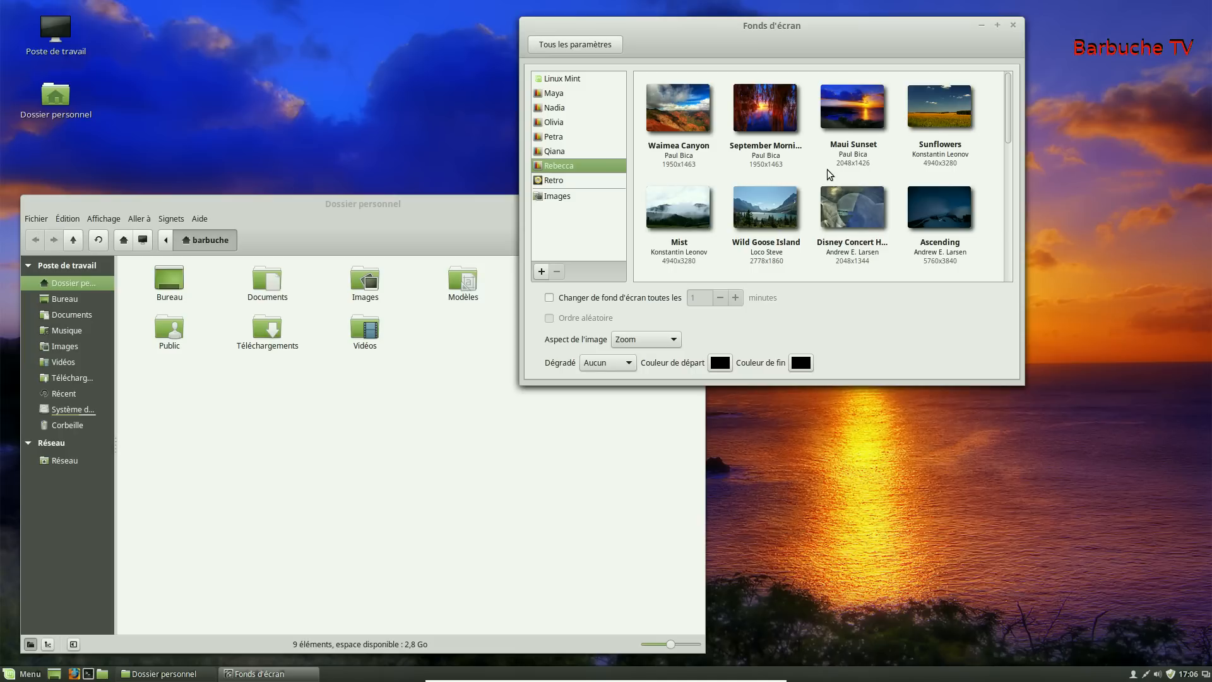
{"action": "left_click", "coordinate": [761, 120]}
{"action": "left_click", "coordinate": [862, 112]}
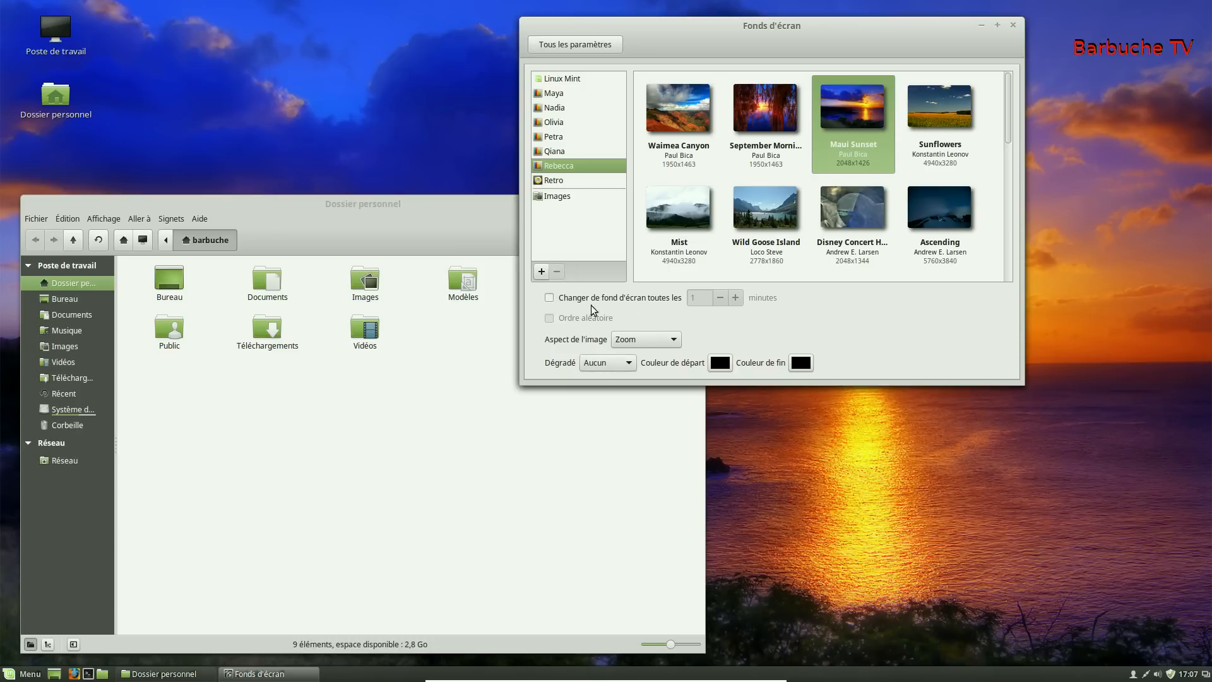
Step: Try the timed wallpaper change with its interval and random order options, and restore the static Maui Sunset wallpaper
{"action": "left_click", "coordinate": [550, 298]}
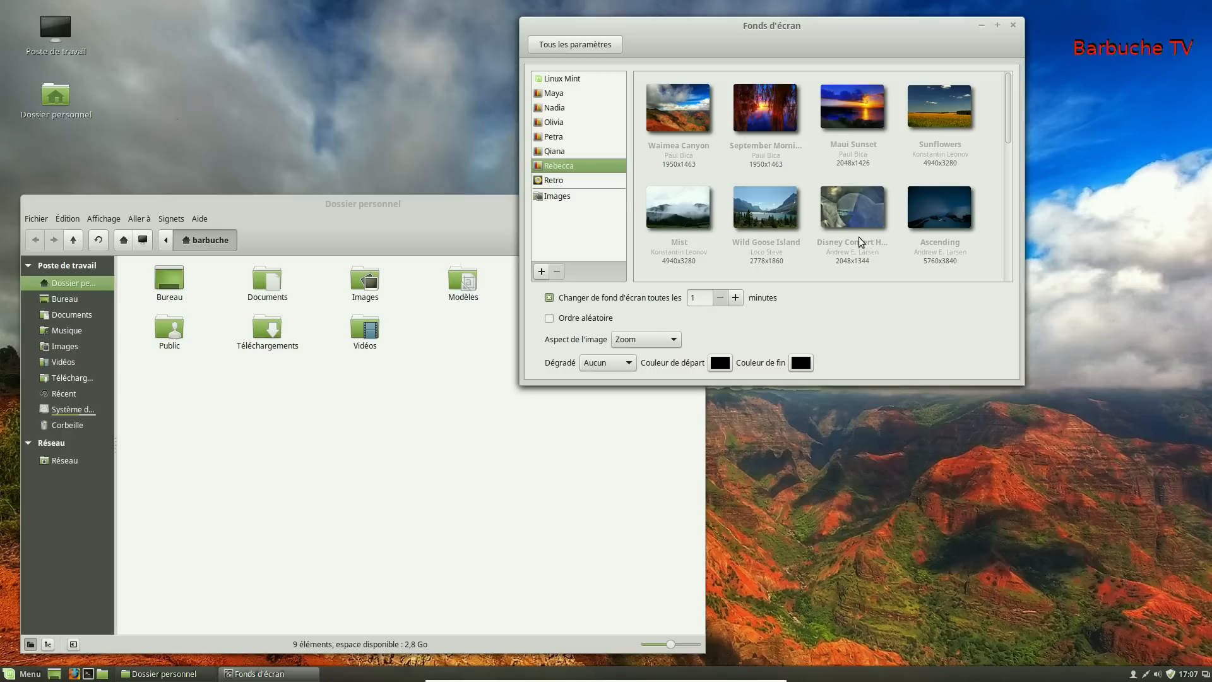
{"action": "left_click", "coordinate": [736, 297]}
{"action": "left_click", "coordinate": [720, 297]}
{"action": "left_click", "coordinate": [548, 319]}
{"action": "left_click", "coordinate": [550, 317]}
{"action": "left_click", "coordinate": [553, 298]}
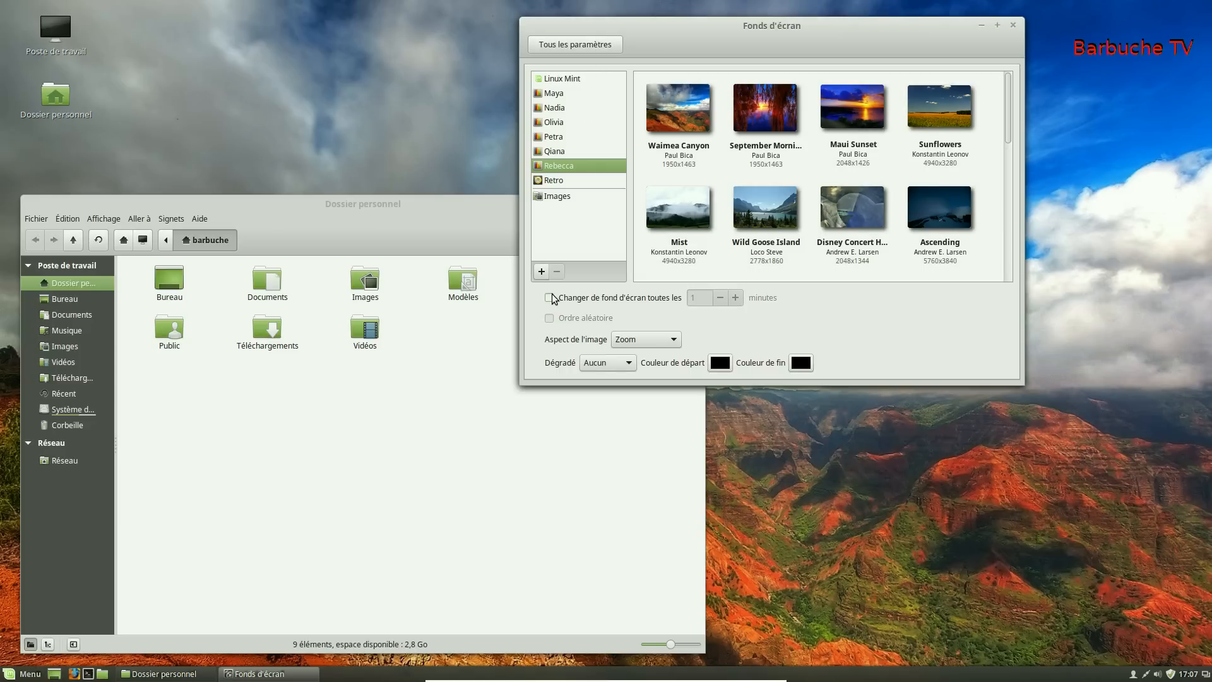
{"action": "left_click", "coordinate": [840, 107]}
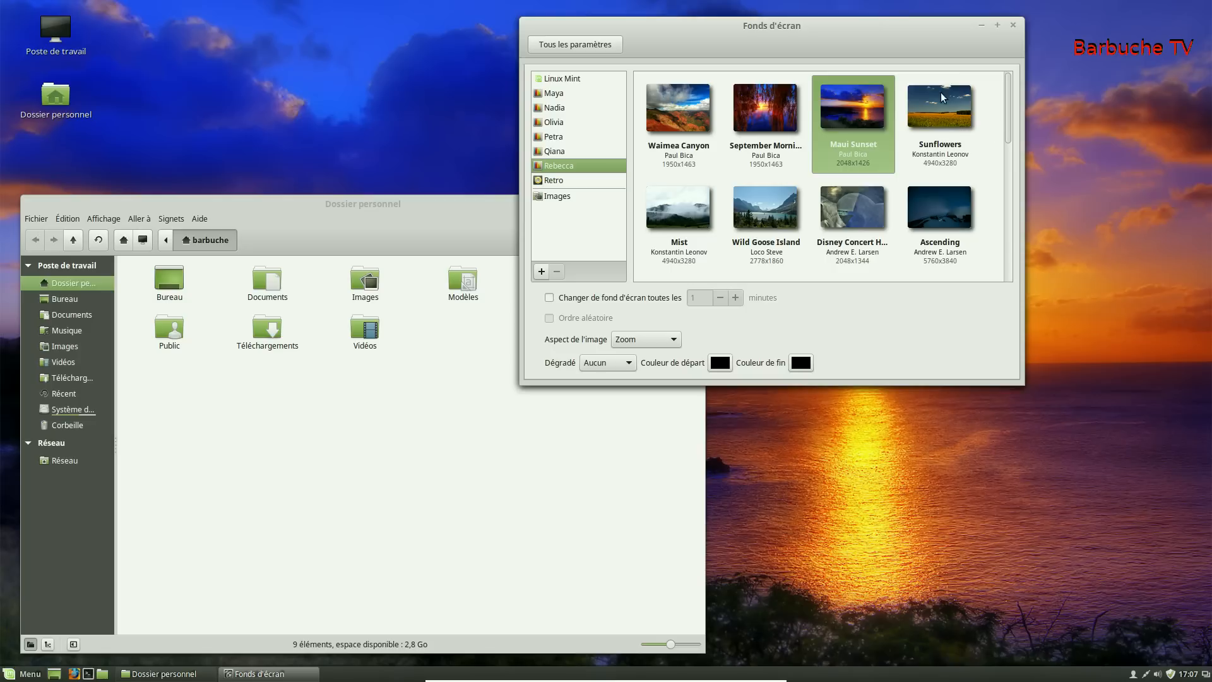
Step: View the font settings, and open the theme settings
{"action": "left_click", "coordinate": [593, 44]}
{"action": "left_click", "coordinate": [715, 120]}
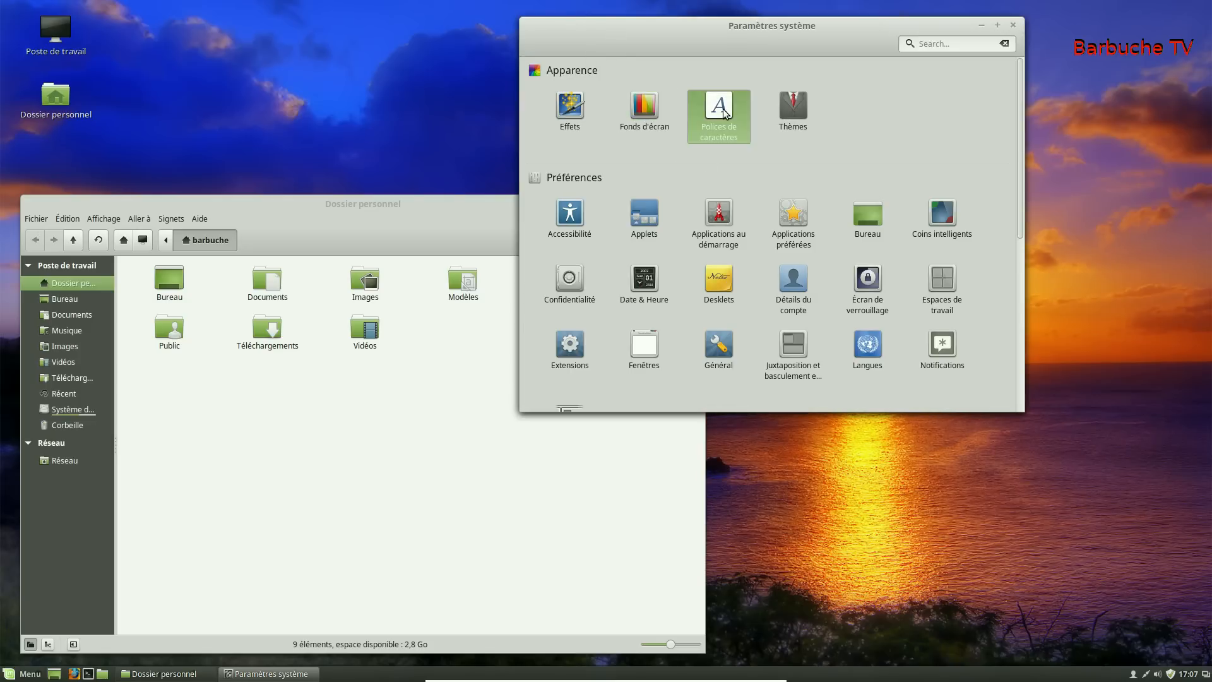
{"action": "left_click", "coordinate": [547, 42]}
{"action": "left_click", "coordinate": [797, 108]}
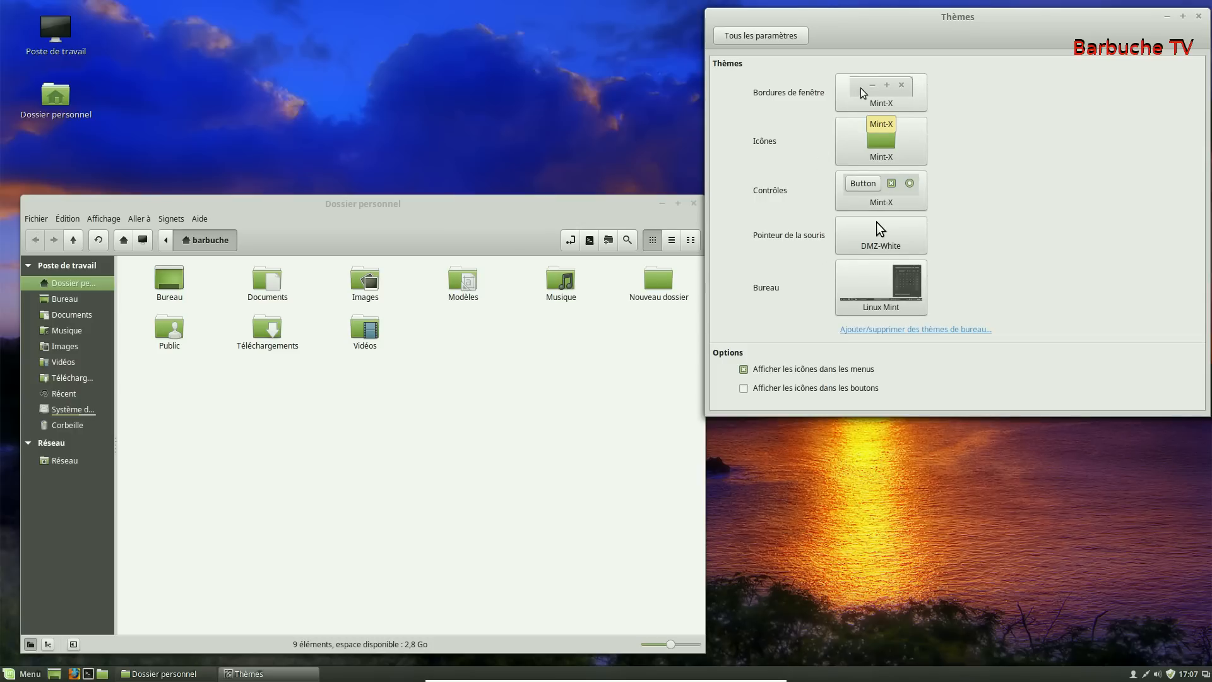
Step: Try the AgingGorilla window borders, and set the window border theme to HighContrast
{"action": "left_click", "coordinate": [899, 103]}
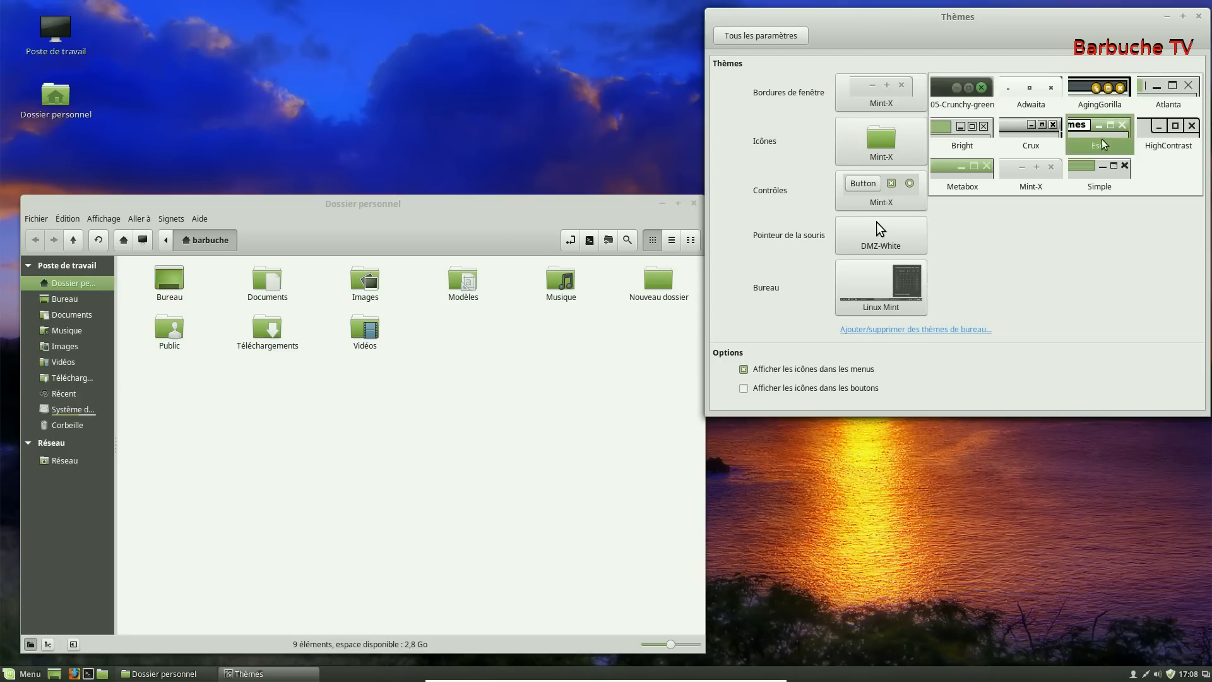
{"action": "left_click", "coordinate": [1087, 101]}
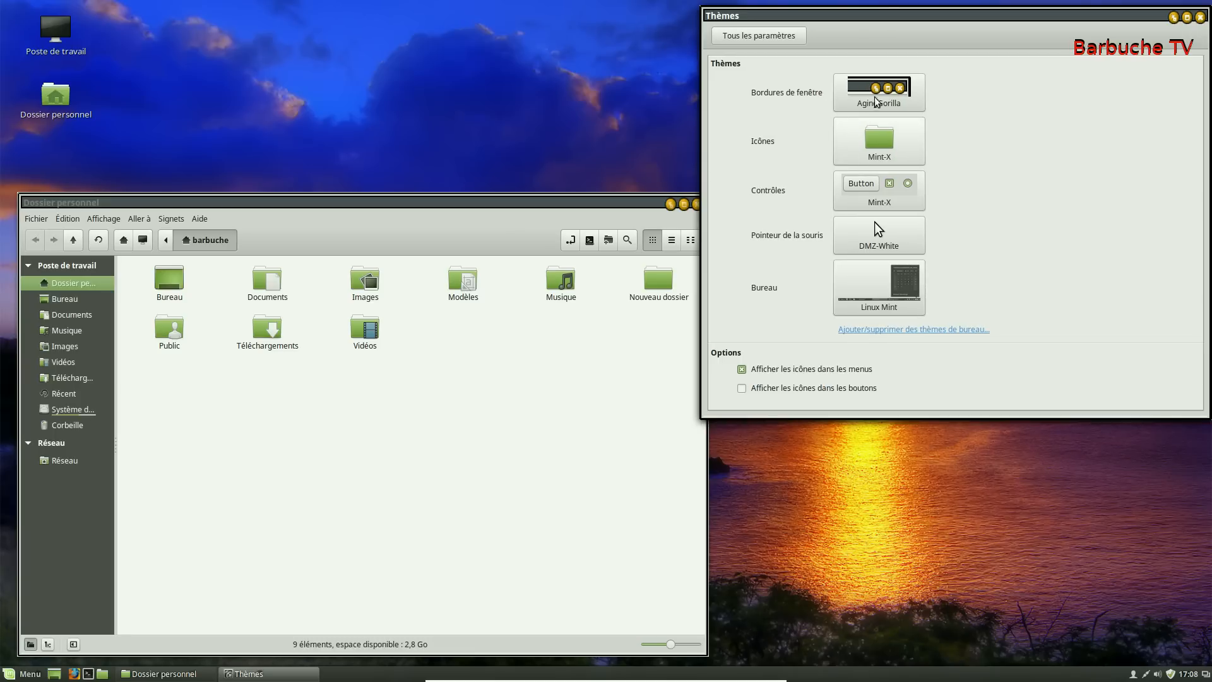
{"action": "left_click", "coordinate": [915, 95]}
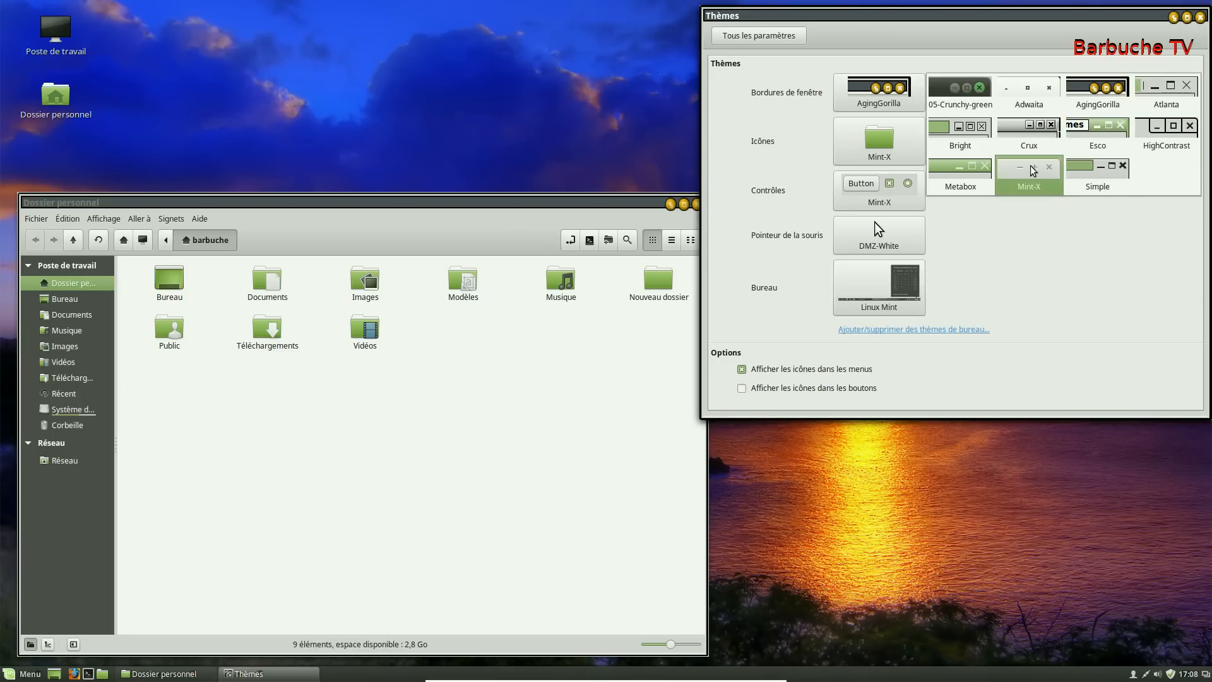
{"action": "left_click", "coordinate": [1186, 133]}
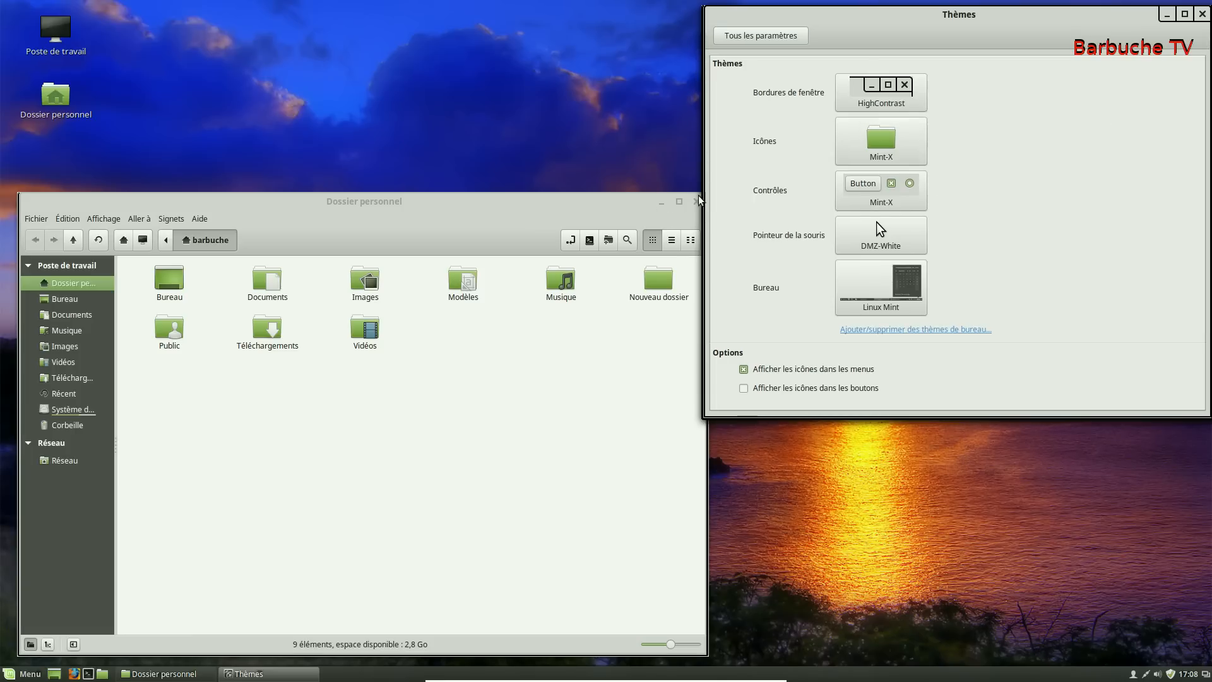
Step: Set the icon theme to Mint-X-Aqua and the controls theme to Mint-X-Purple
{"action": "left_click_drag", "start_coordinate": [948, 16], "coordinate": [906, 29]}
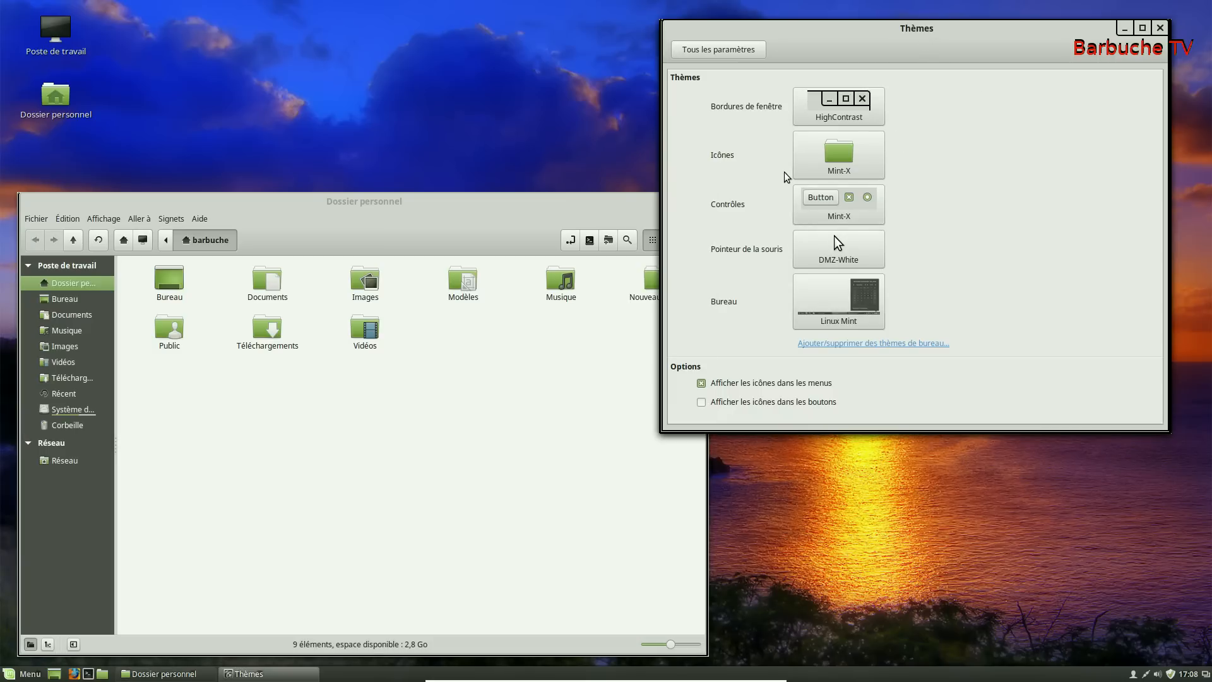
{"action": "left_click", "coordinate": [854, 153]}
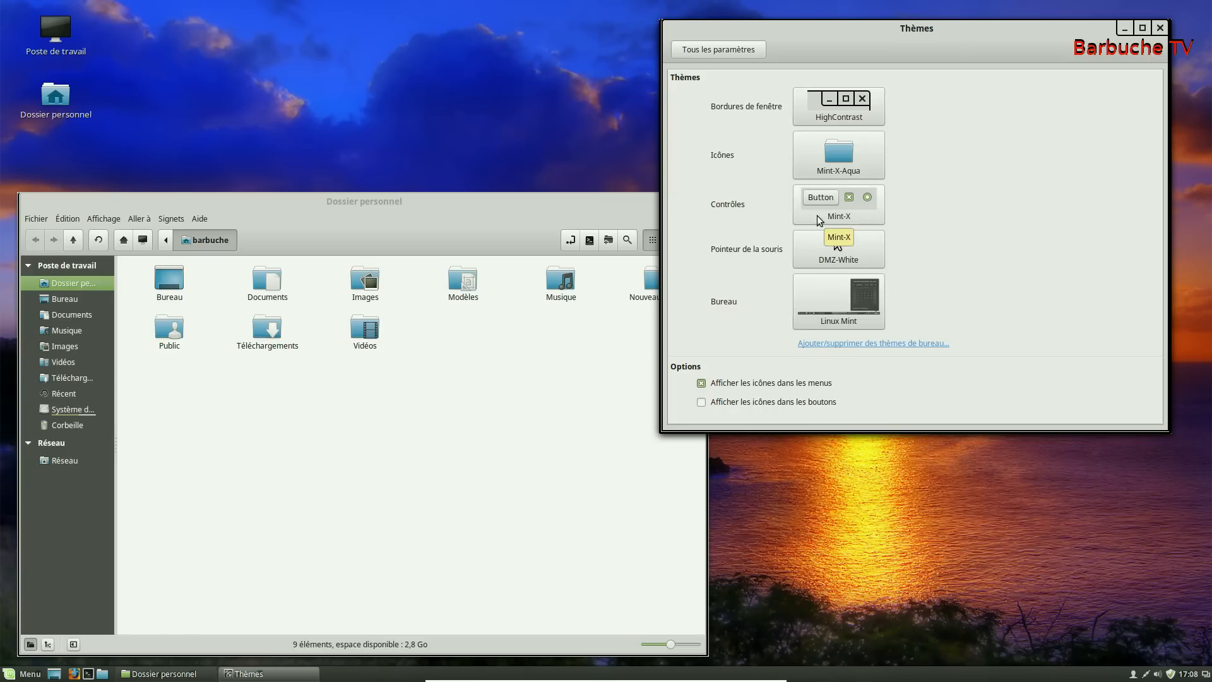
{"action": "left_click", "coordinate": [850, 216]}
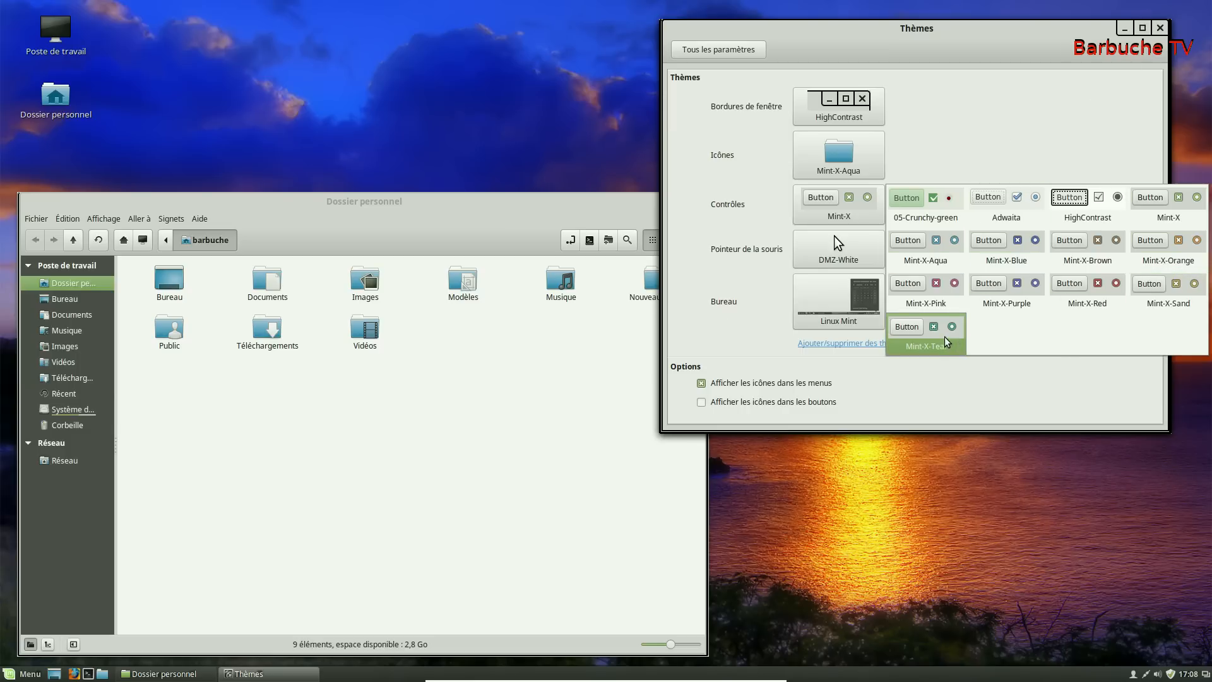
{"action": "left_click", "coordinate": [1012, 296]}
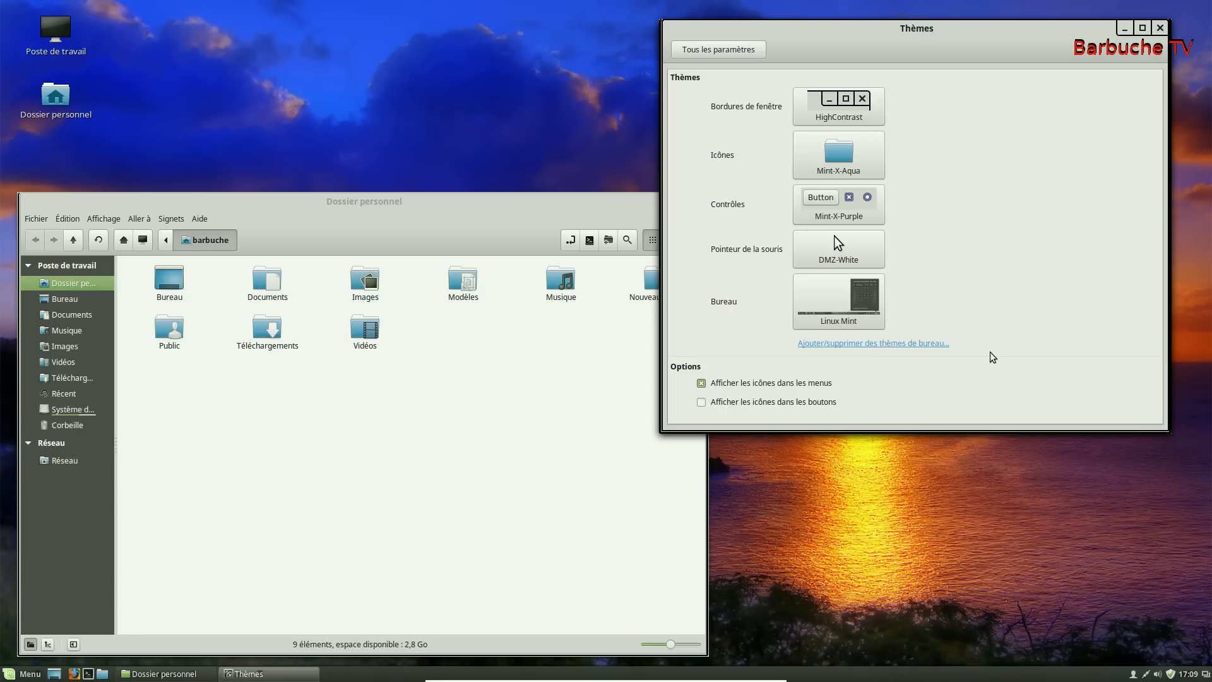
Step: Set the window borders to Mint-X, and try the Adwaita and Mint-X-Red controls before choosing Mint-X-Aqua for the controls
{"action": "left_click", "coordinate": [851, 121]}
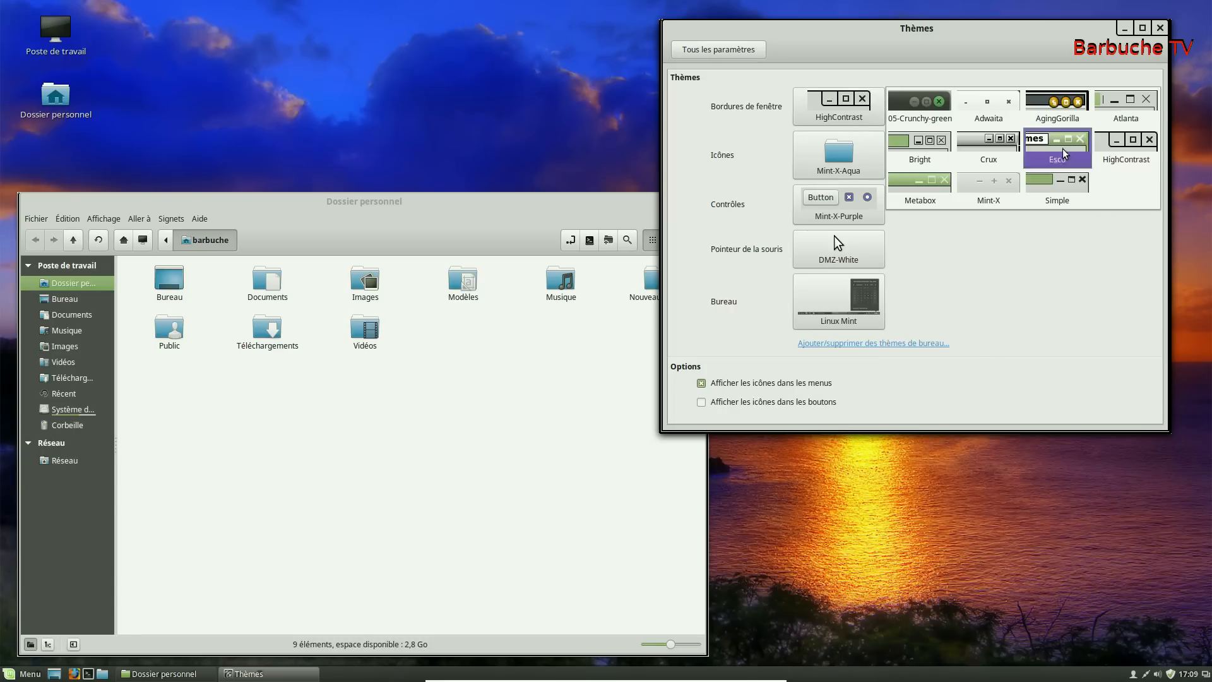
{"action": "left_click", "coordinate": [1009, 186]}
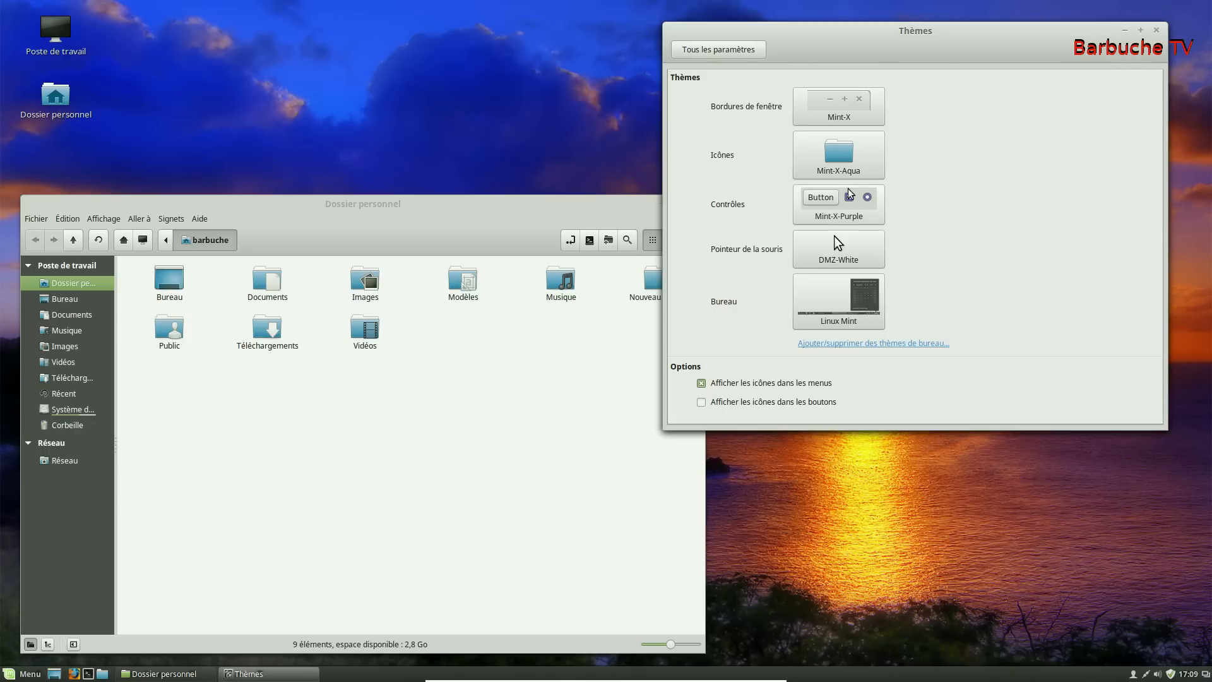
{"action": "left_click", "coordinate": [858, 208]}
{"action": "left_click", "coordinate": [1029, 203]}
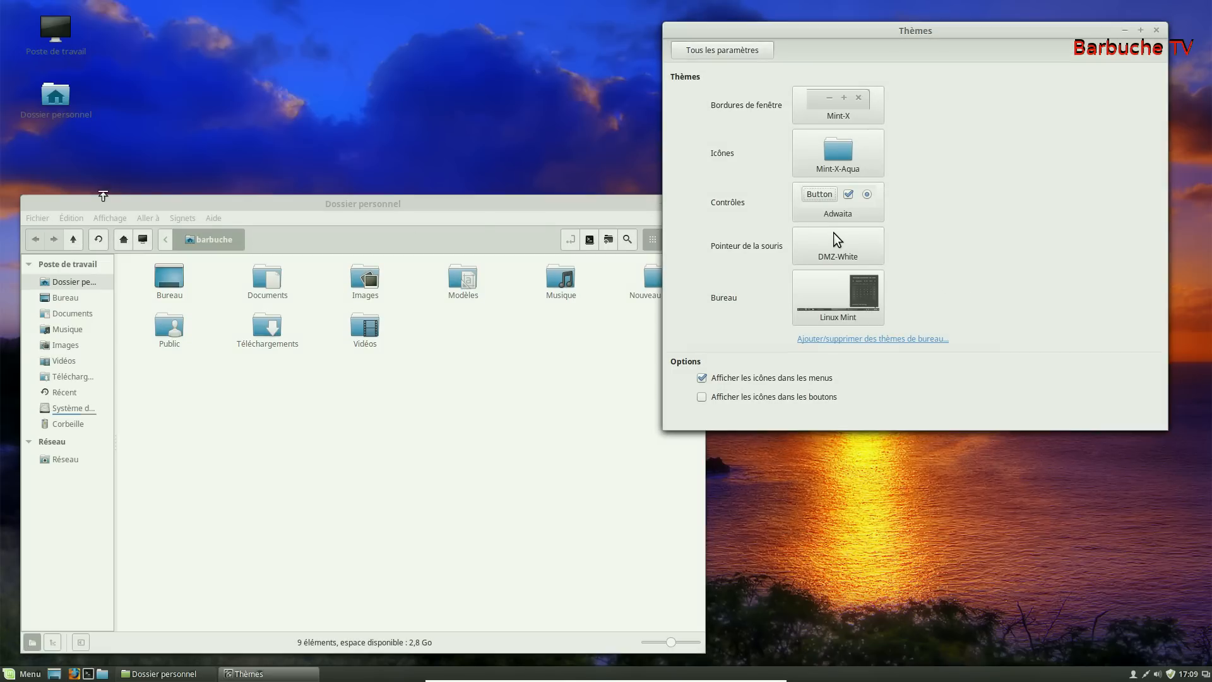
{"action": "left_click", "coordinate": [847, 215]}
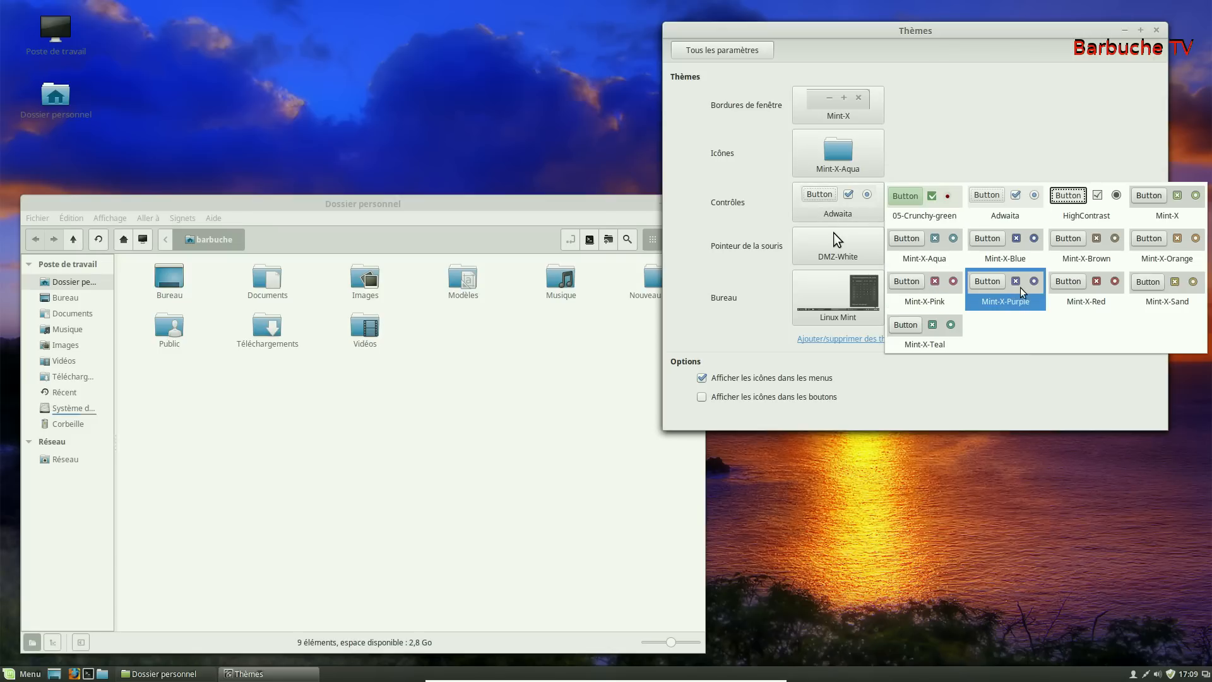
{"action": "left_click", "coordinate": [1102, 281]}
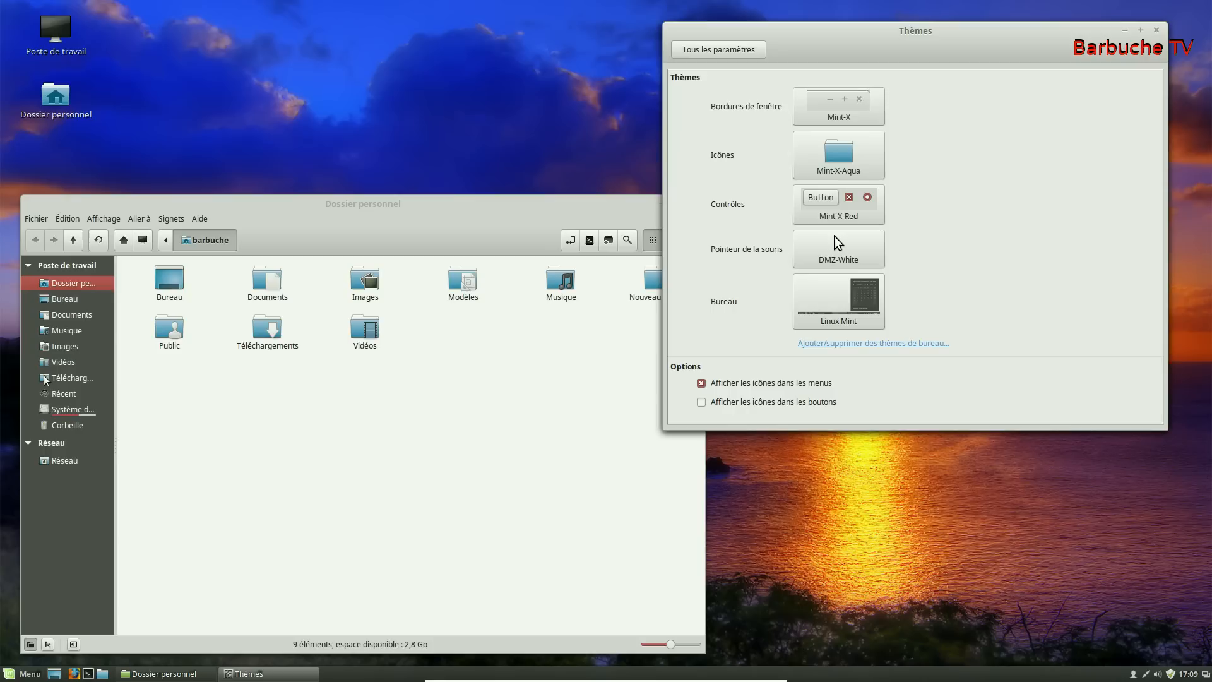
{"action": "left_click", "coordinate": [860, 202]}
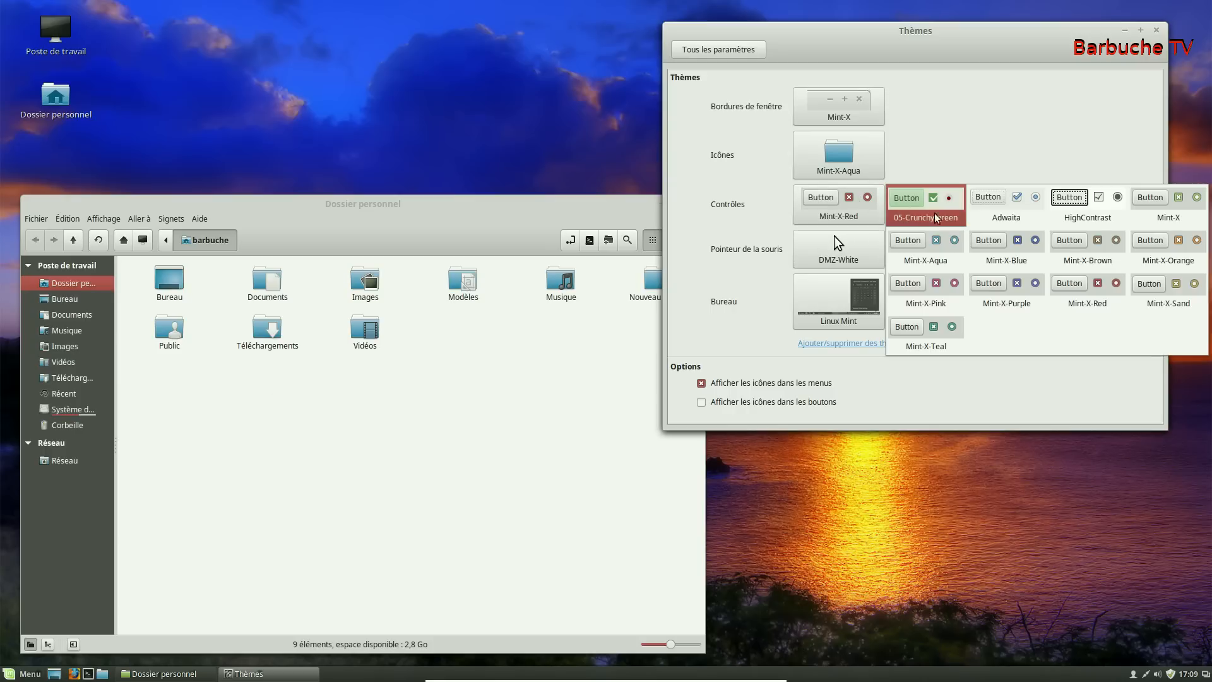
{"action": "left_click", "coordinate": [941, 241]}
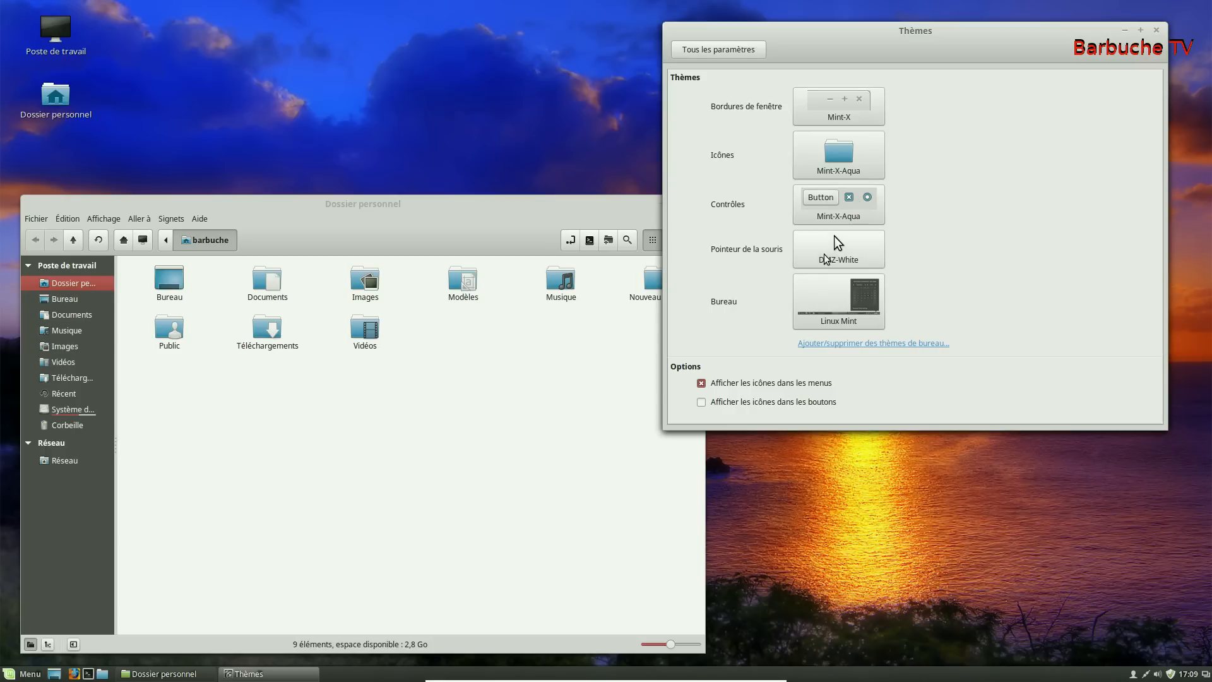
Step: View the available mouse pointer themes, and try the Mint-X-Blue desktop theme
{"action": "left_click", "coordinate": [853, 249]}
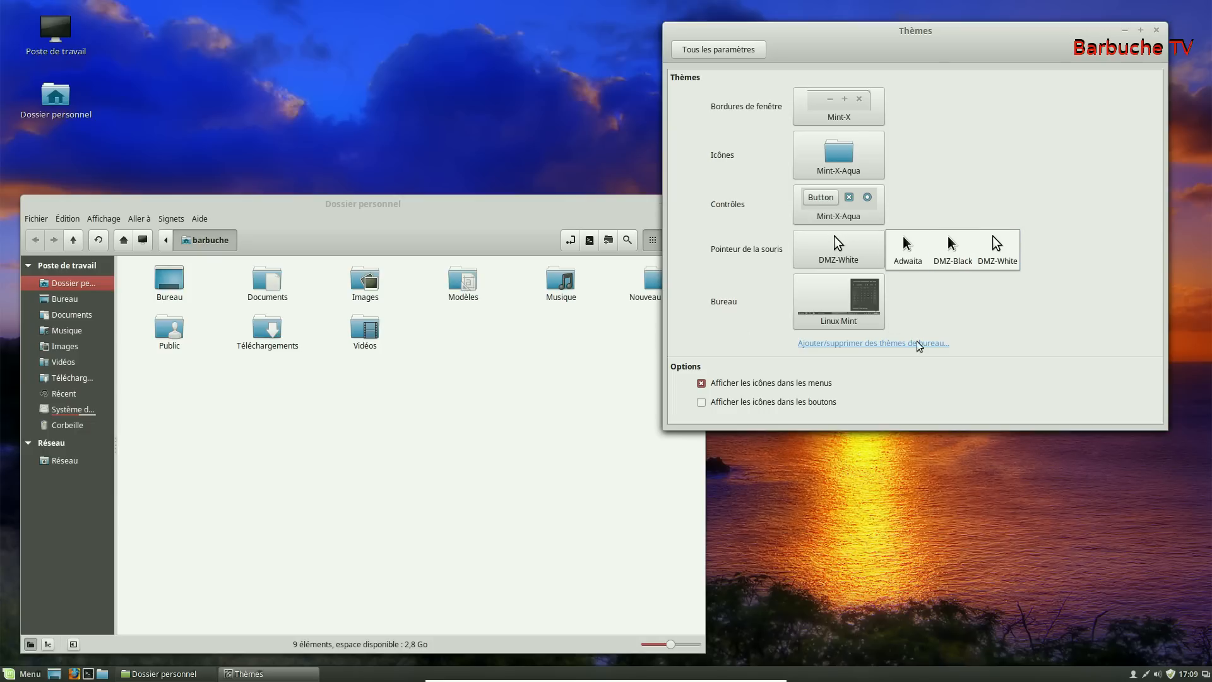
{"action": "left_click", "coordinate": [912, 371]}
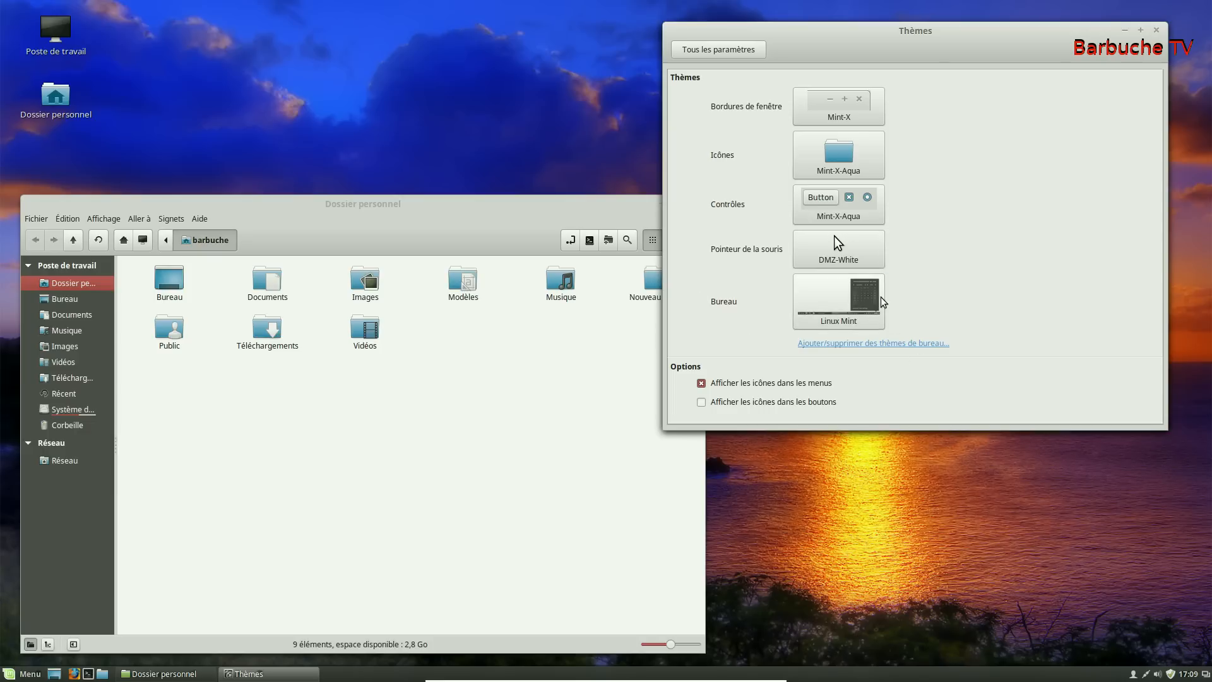
{"action": "left_click", "coordinate": [835, 307]}
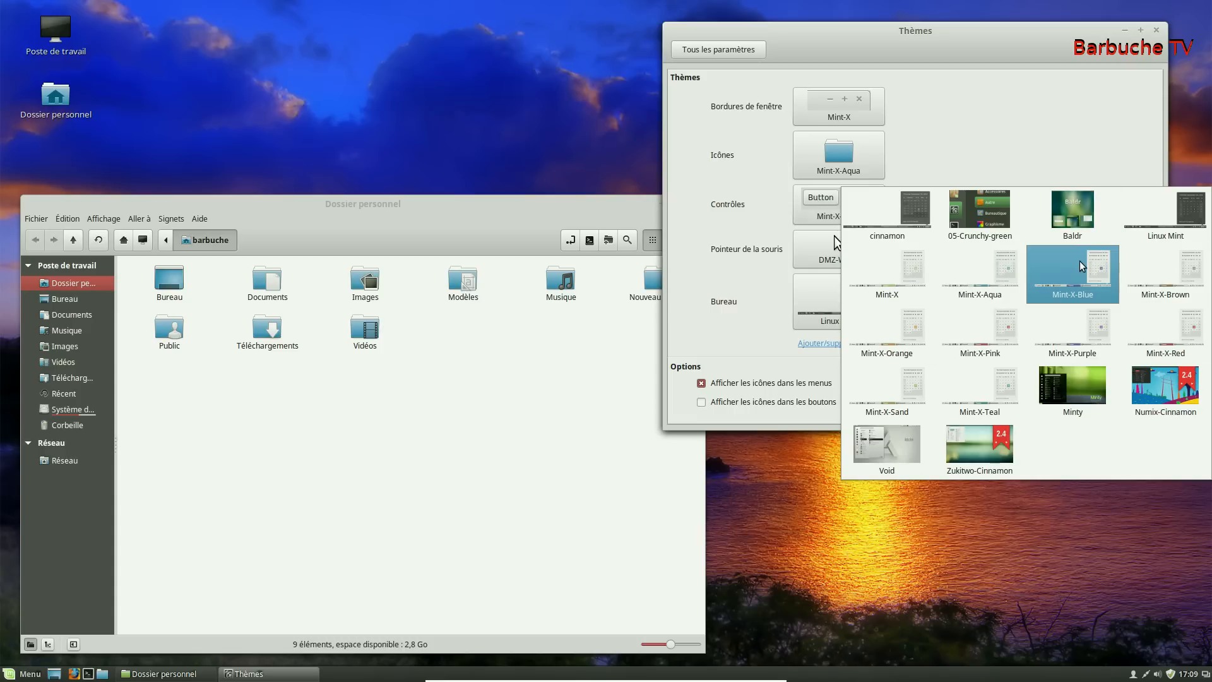
{"action": "left_click", "coordinate": [961, 271]}
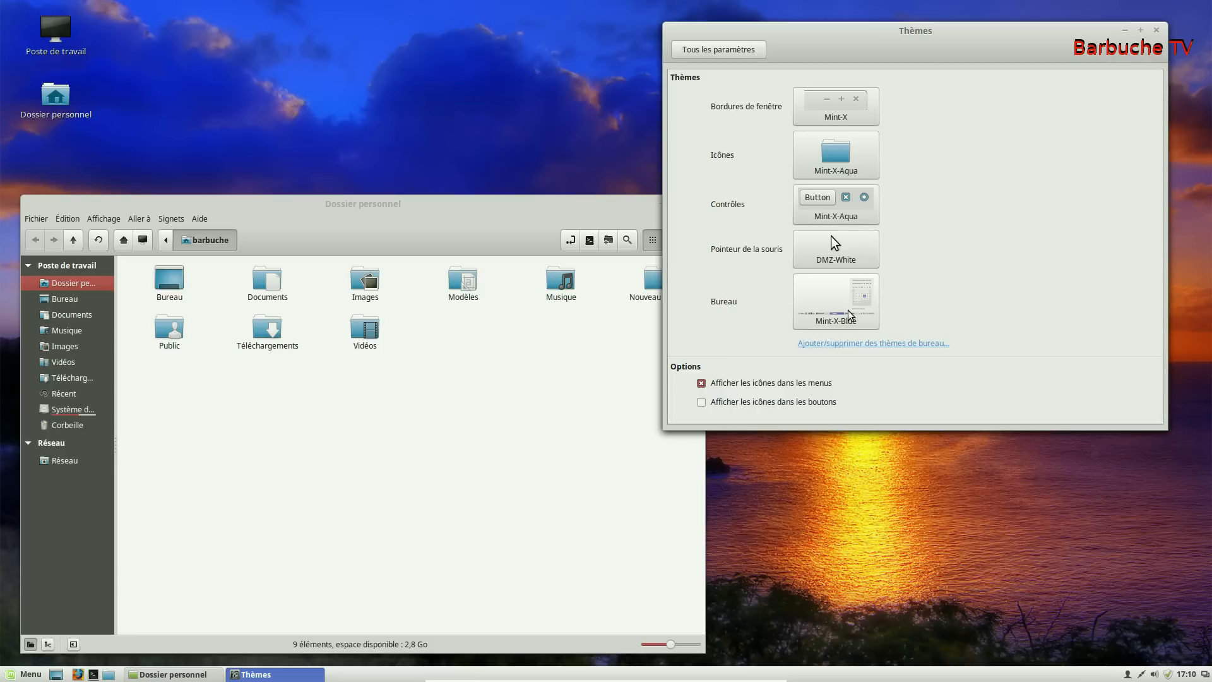
Step: Install the Android Holo desktop theme from the themes available online, check the installed themes, and close the desktop theme manager
{"action": "left_click", "coordinate": [905, 346]}
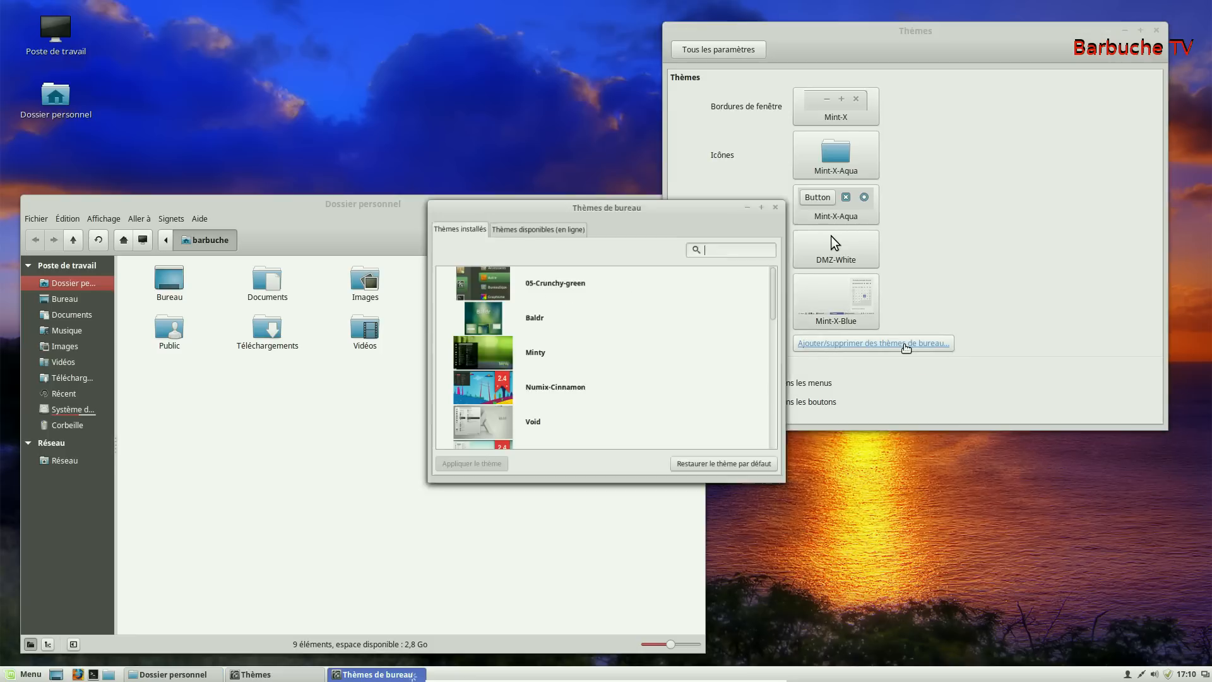
{"action": "left_click_drag", "start_coordinate": [631, 196], "coordinate": [810, 232]}
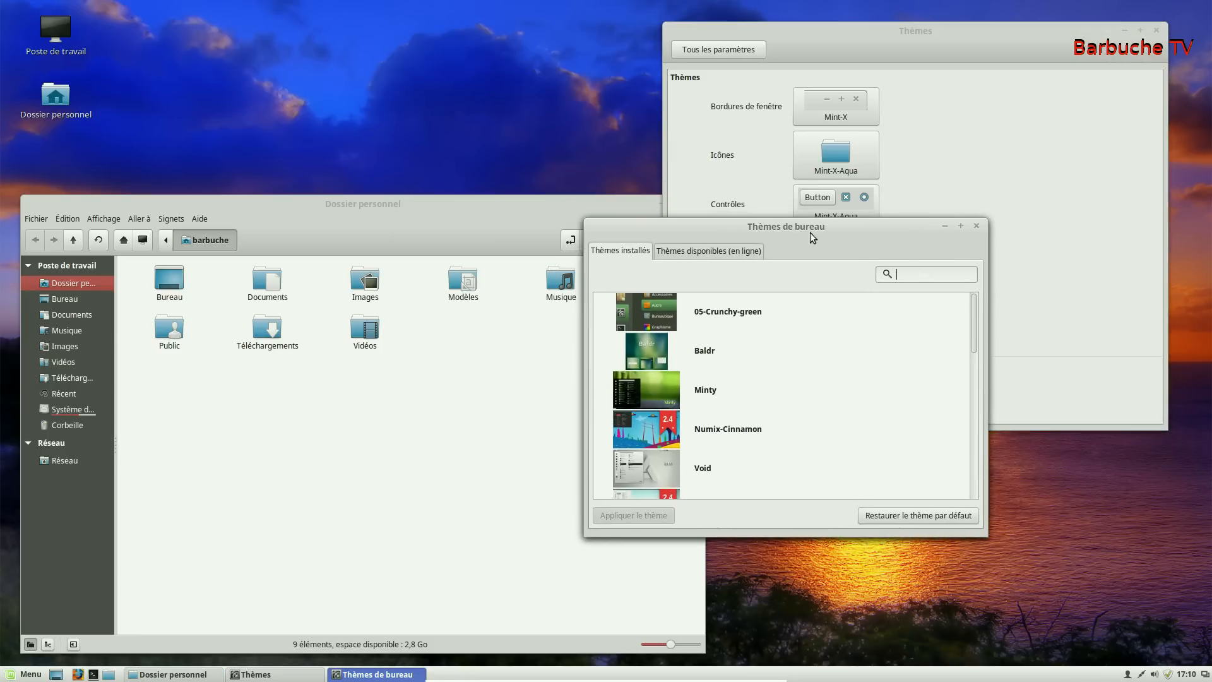
{"action": "left_click", "coordinate": [699, 248]}
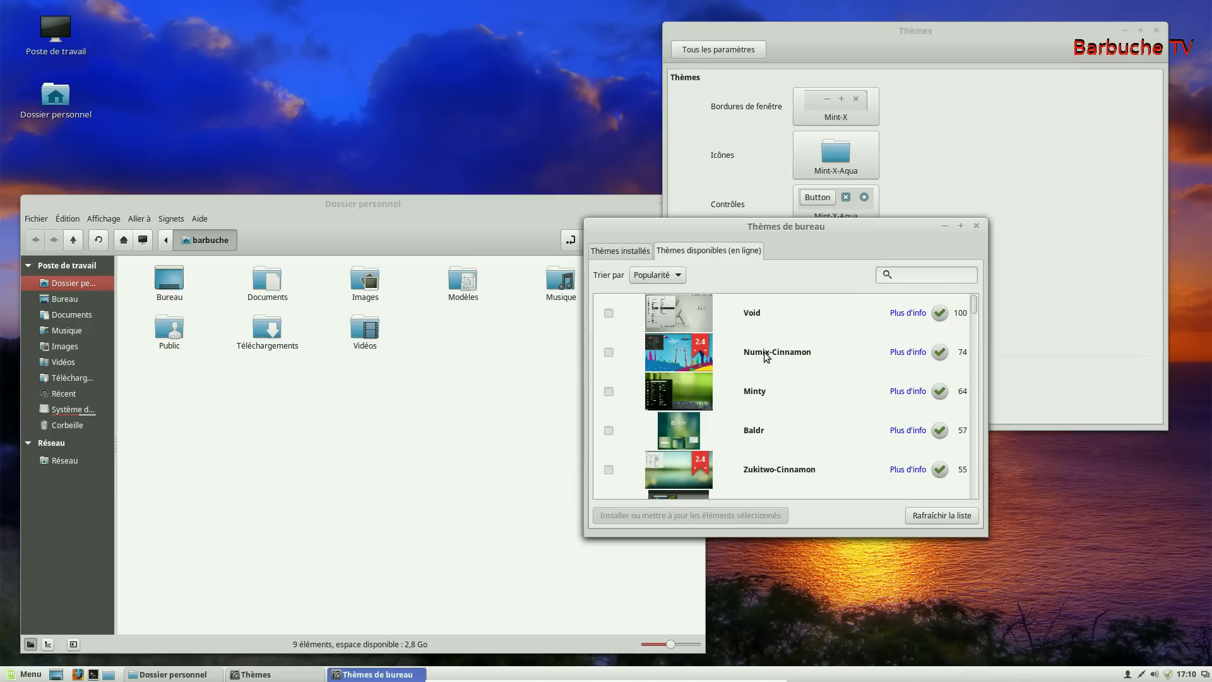
{"action": "scroll", "coordinate": [810, 391], "scroll_direction": "down", "scroll_amount": 1}
{"action": "scroll", "coordinate": [760, 408], "scroll_direction": "down", "scroll_amount": 1}
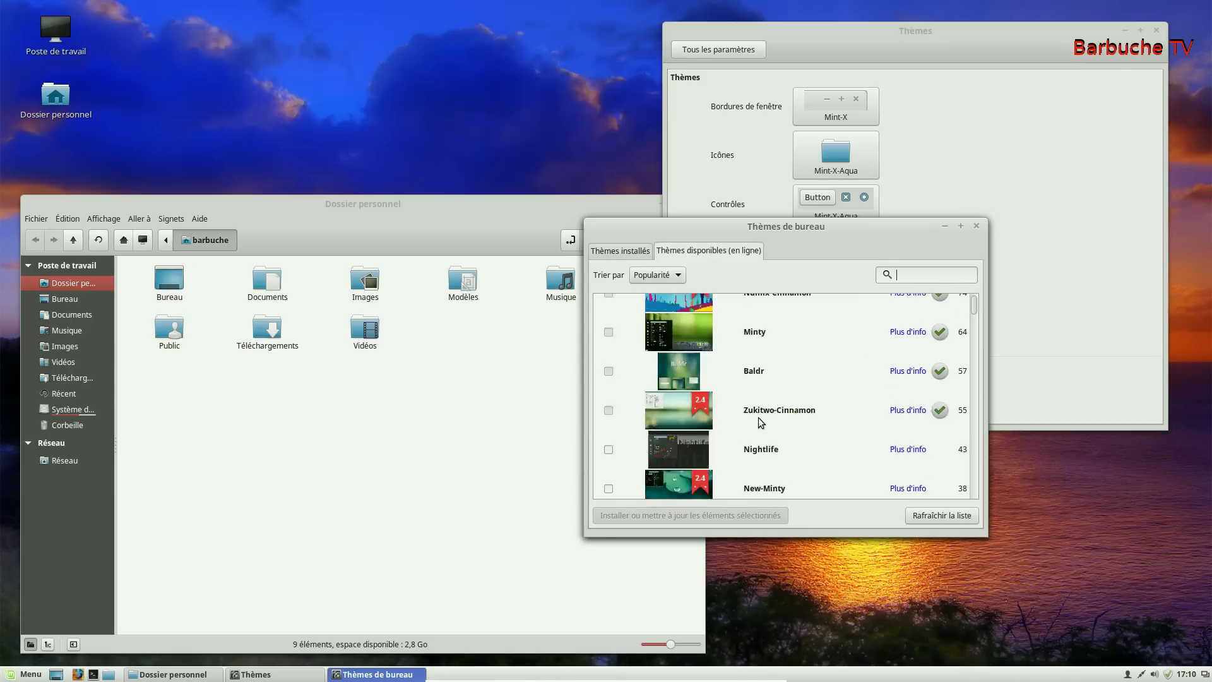
{"action": "scroll", "coordinate": [759, 418], "scroll_direction": "up", "scroll_amount": 2}
{"action": "left_click", "coordinate": [604, 394]}
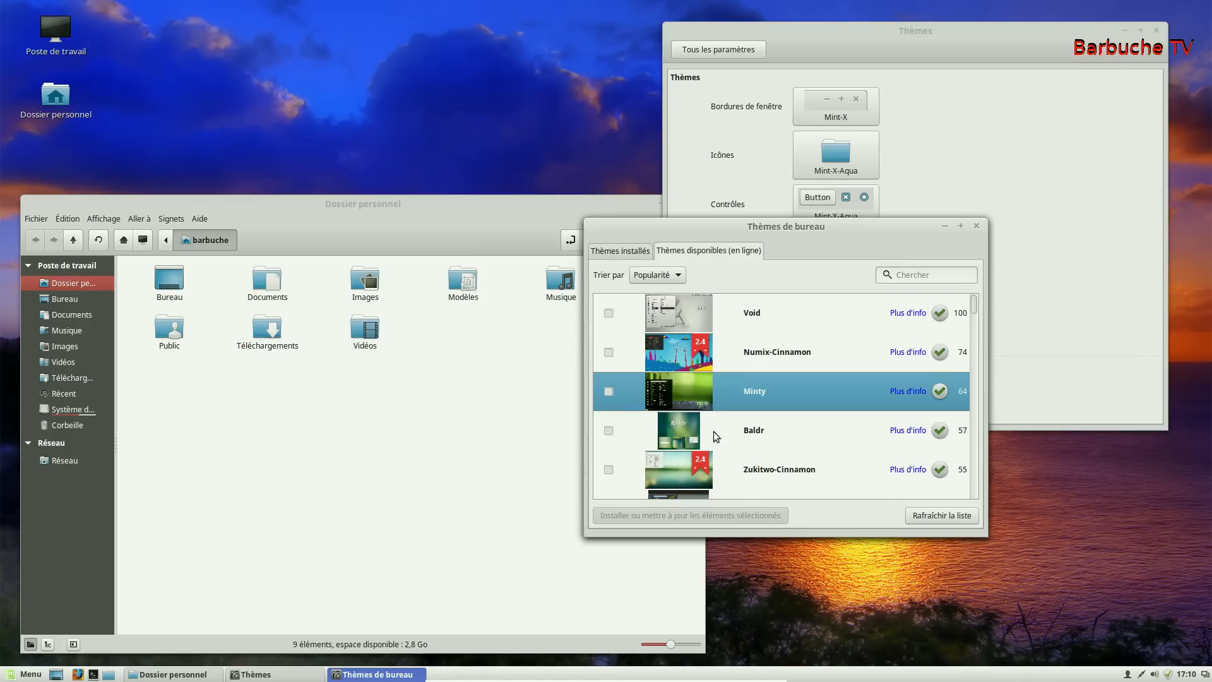
{"action": "scroll", "coordinate": [738, 366], "scroll_direction": "down", "scroll_amount": 10}
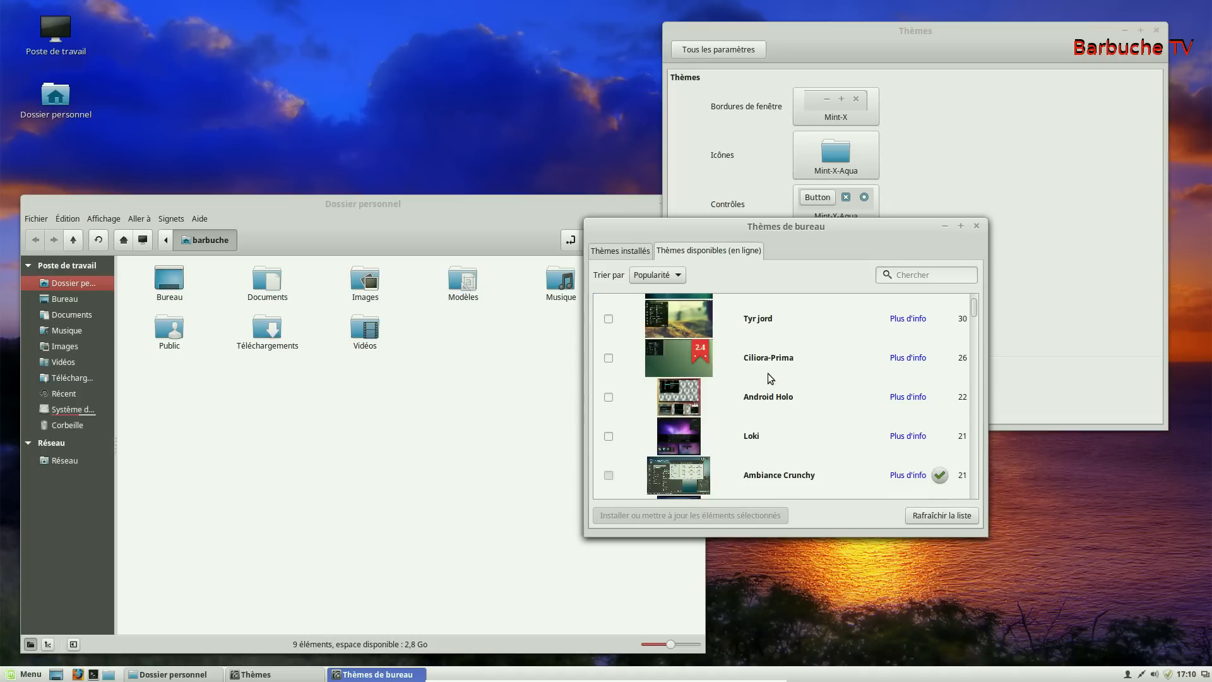
{"action": "left_click", "coordinate": [609, 397]}
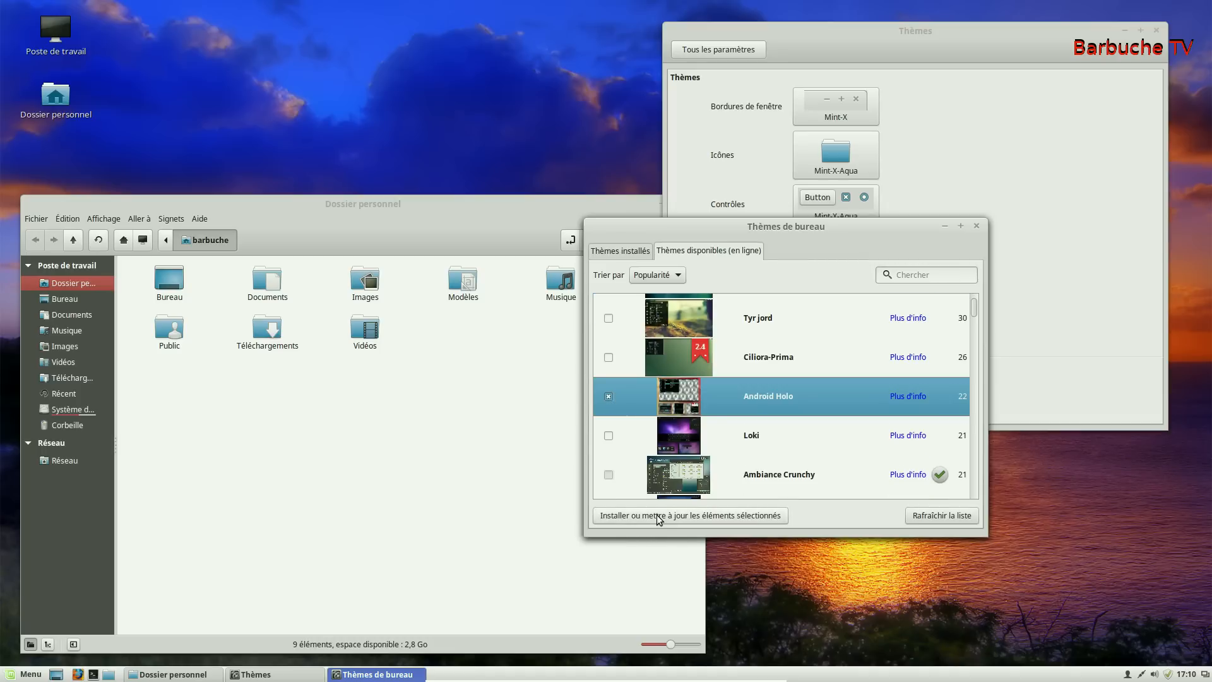
{"action": "left_click", "coordinate": [657, 514]}
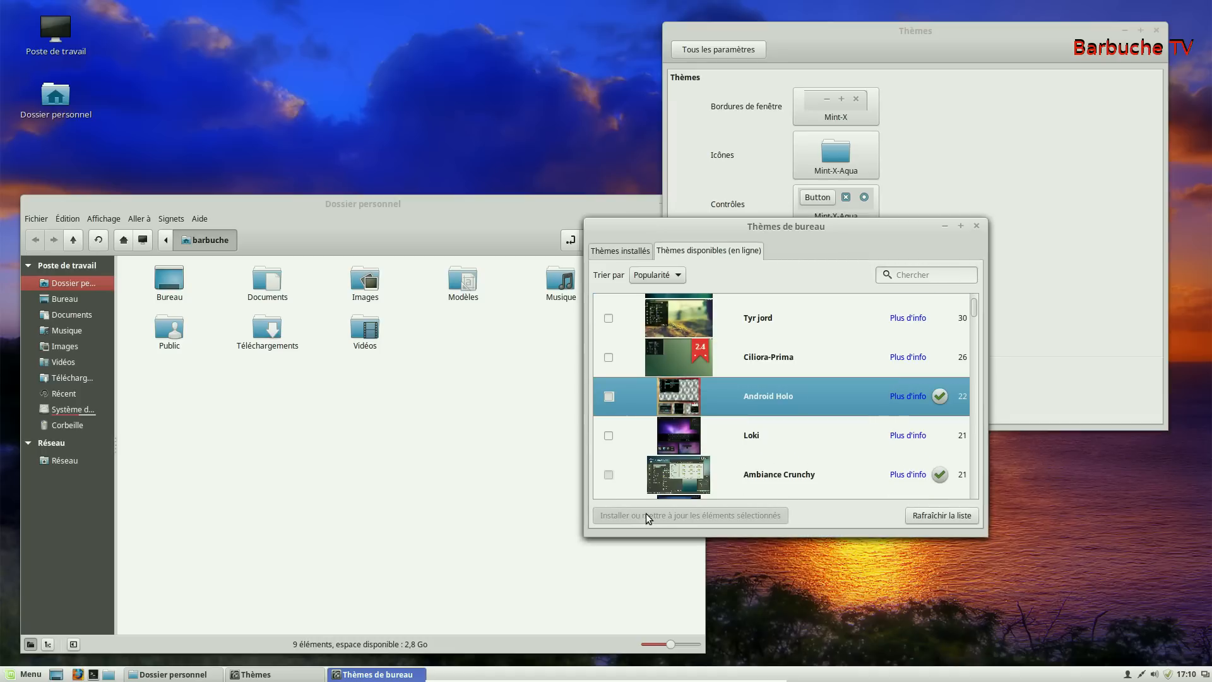
{"action": "left_click", "coordinate": [633, 252]}
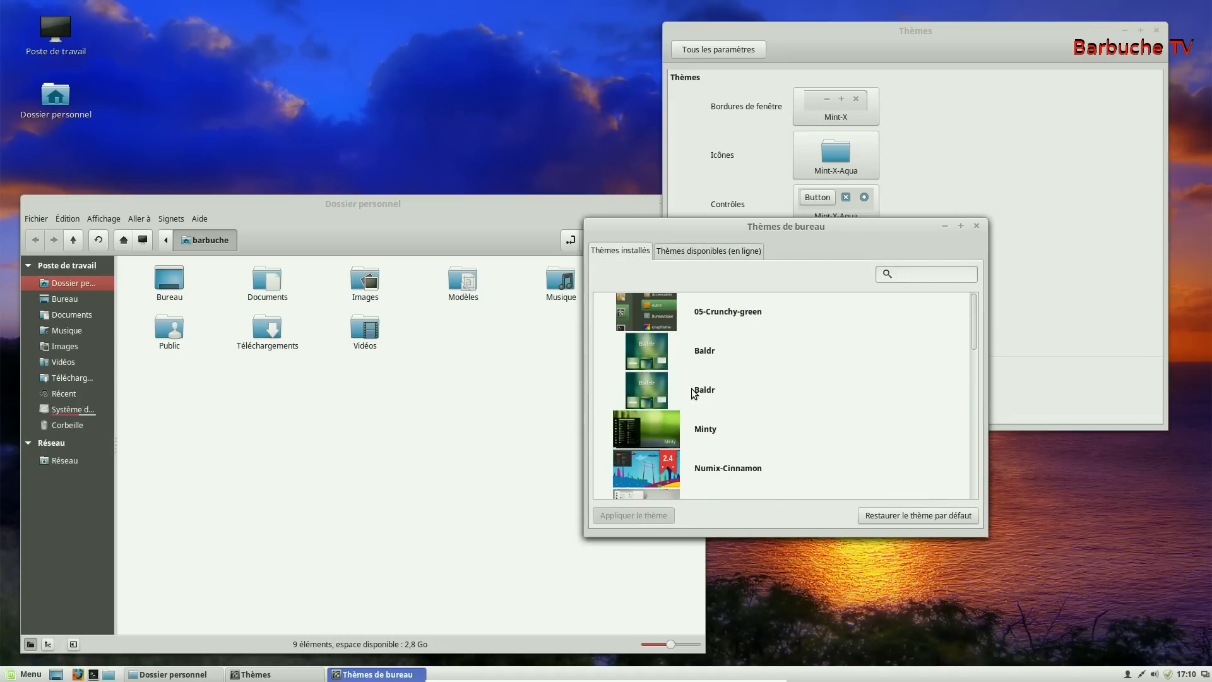
{"action": "left_click", "coordinate": [976, 226]}
Step: Try the Android_Holo desktop theme and check how the application menu looks with it
{"action": "left_click", "coordinate": [829, 304]}
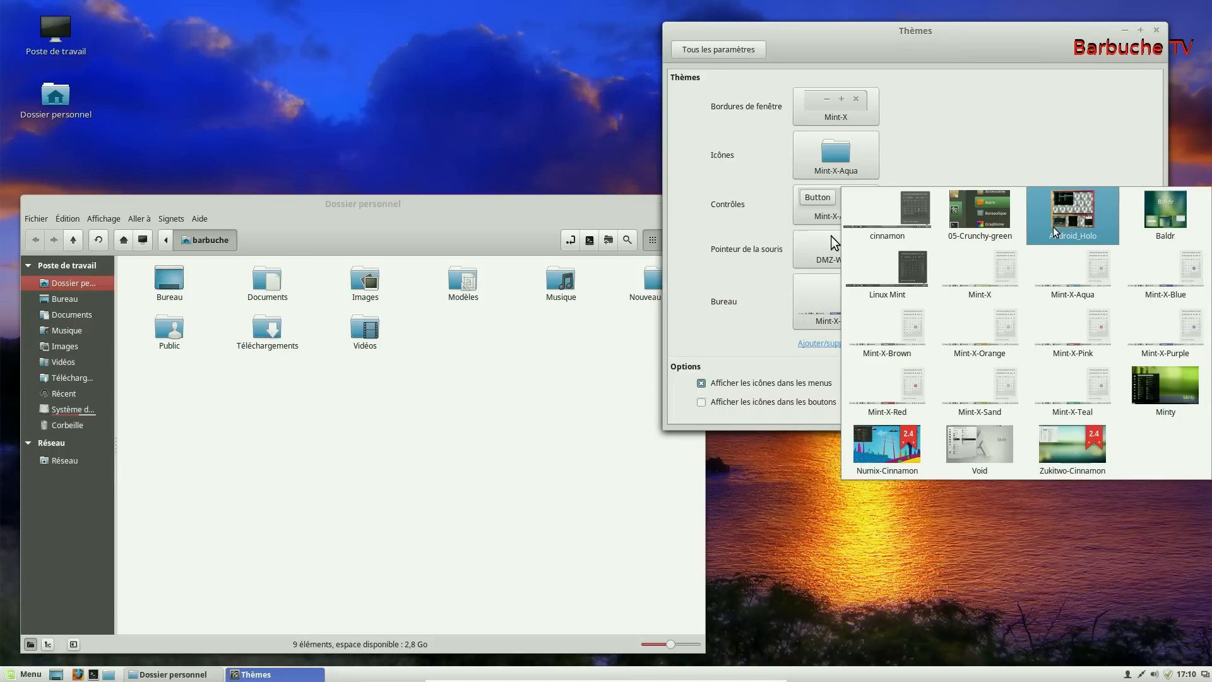
{"action": "left_click", "coordinate": [1081, 212]}
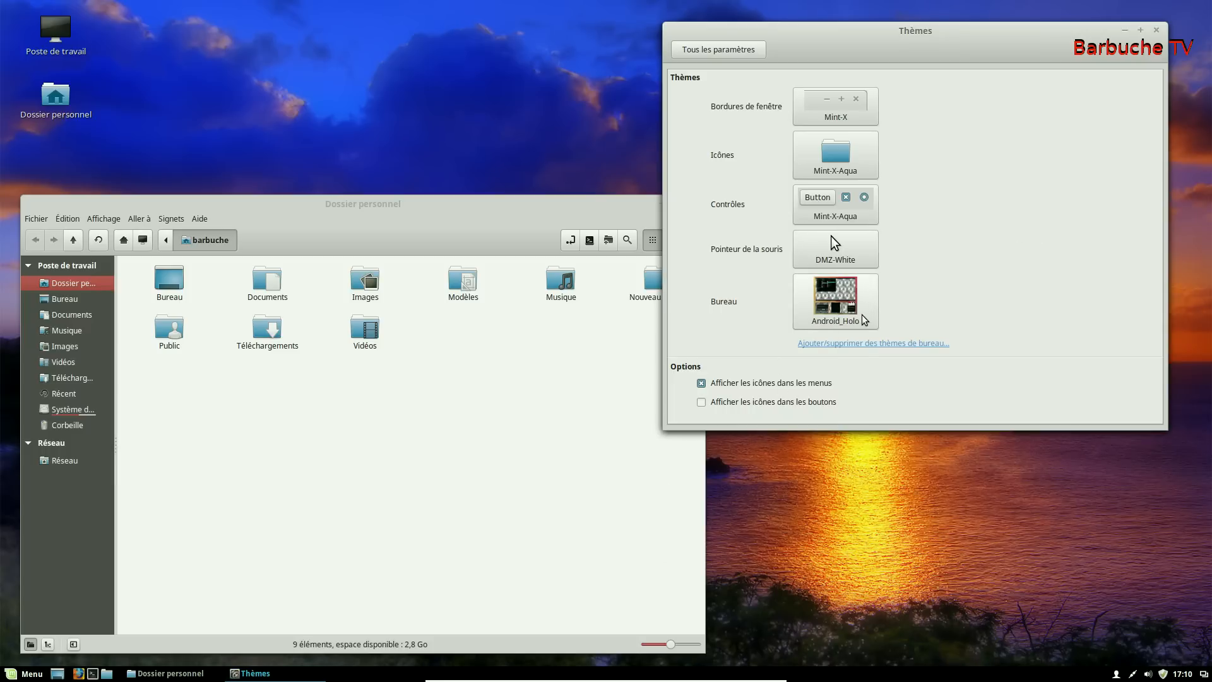
{"action": "left_click", "coordinate": [28, 673]}
{"action": "left_click", "coordinate": [28, 674]}
Step: Try the Zukitwo-Cinnamon desktop theme and check how the application menu looks with it
{"action": "left_click", "coordinate": [840, 308]}
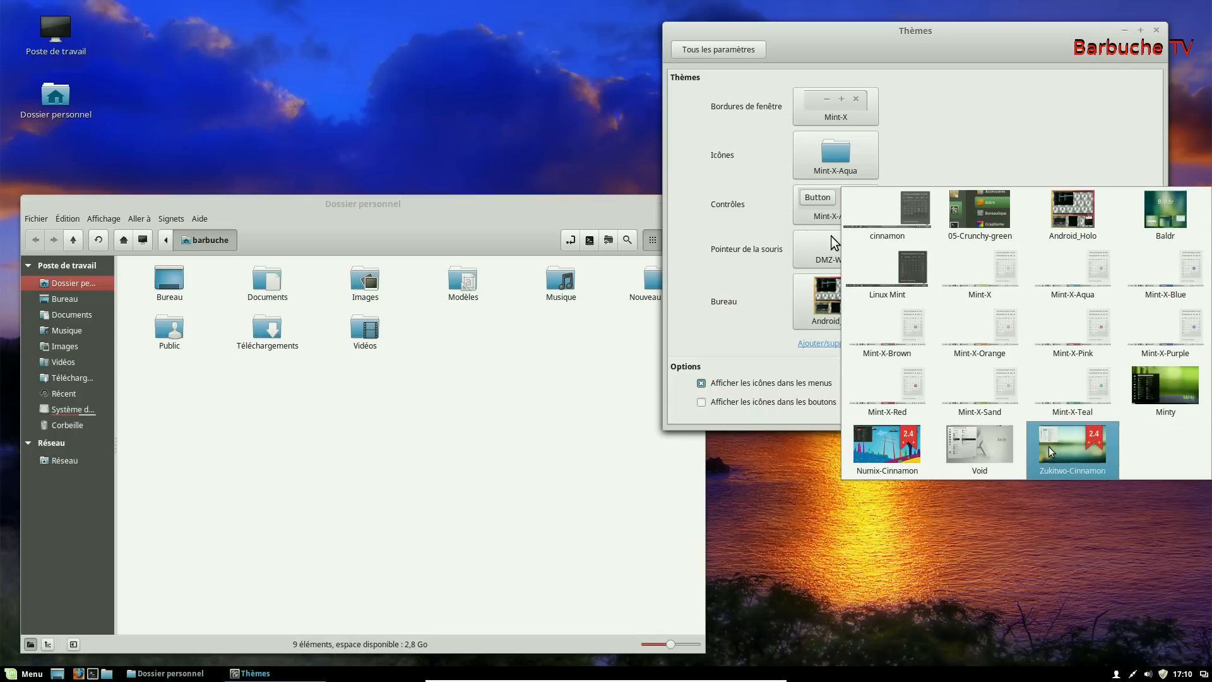
{"action": "left_click", "coordinate": [1075, 449]}
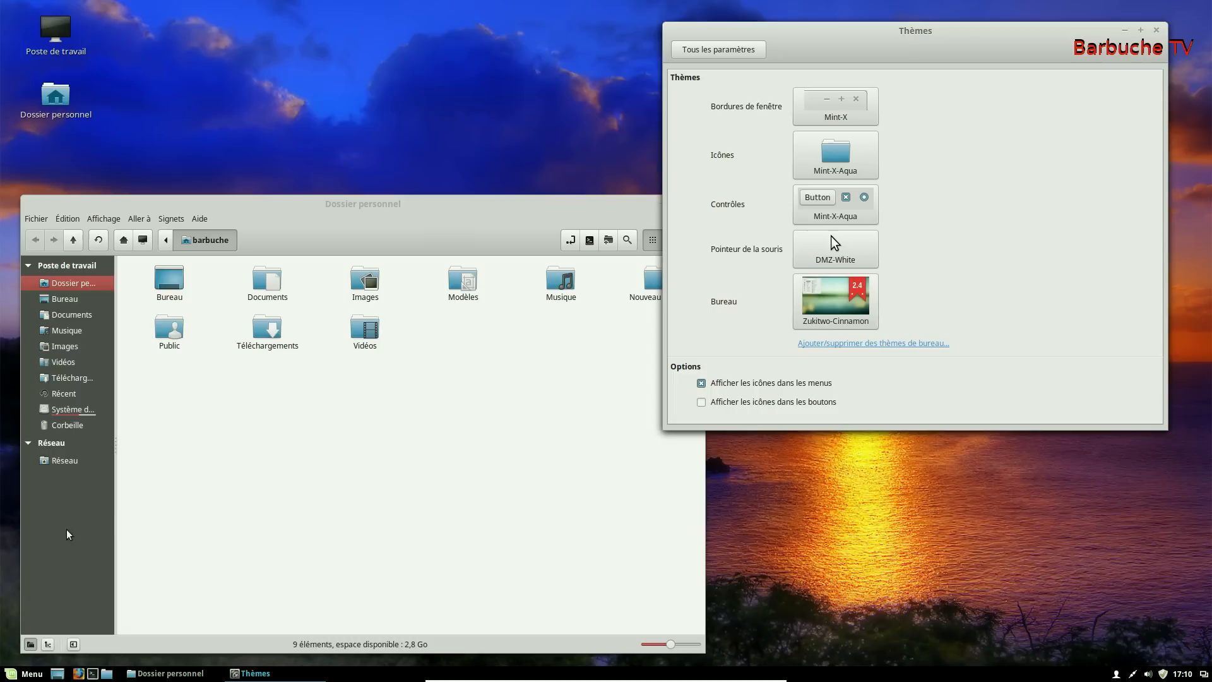
{"action": "left_click", "coordinate": [33, 674]}
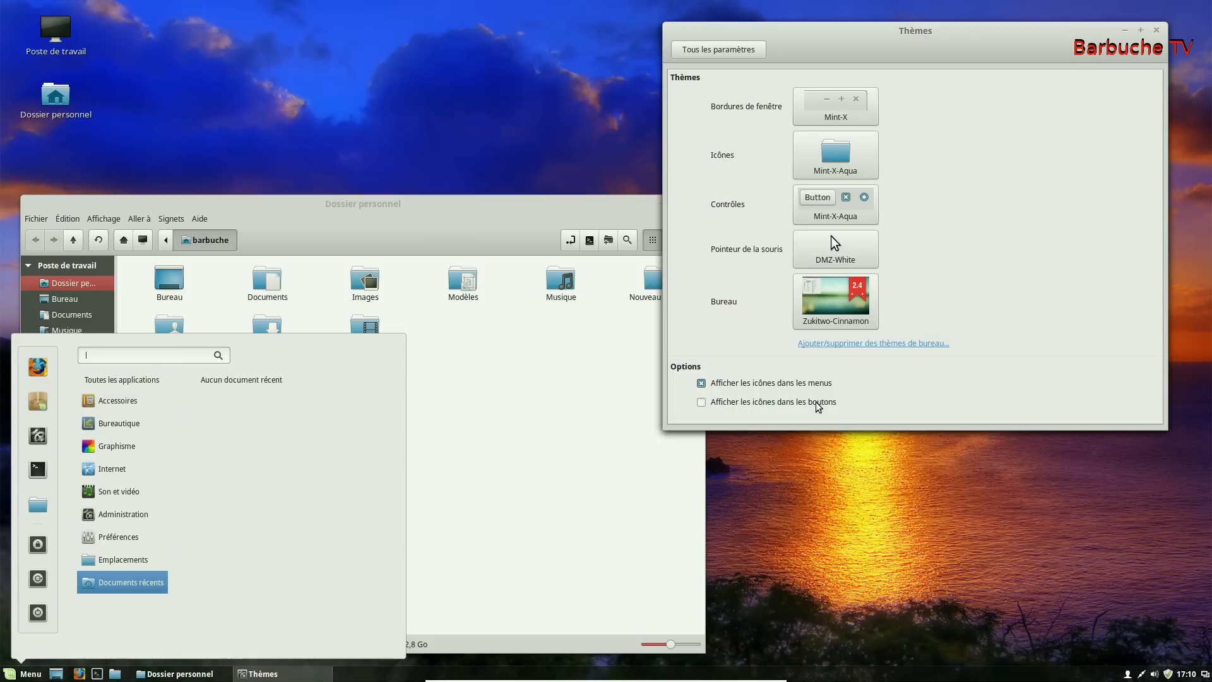
{"action": "mouse_move", "coordinate": [687, 665]}
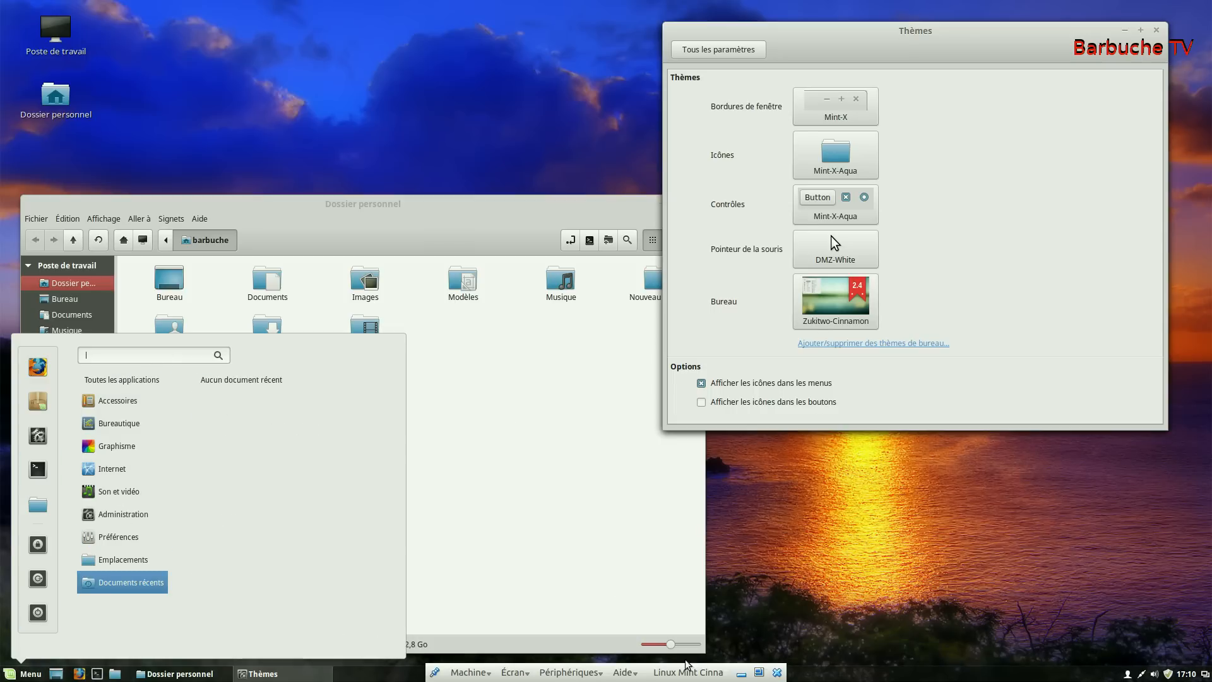
Step: Set the desktop theme to Numix-Cinnamon and look over the application menu's categories in the new style
{"action": "left_click", "coordinate": [830, 304]}
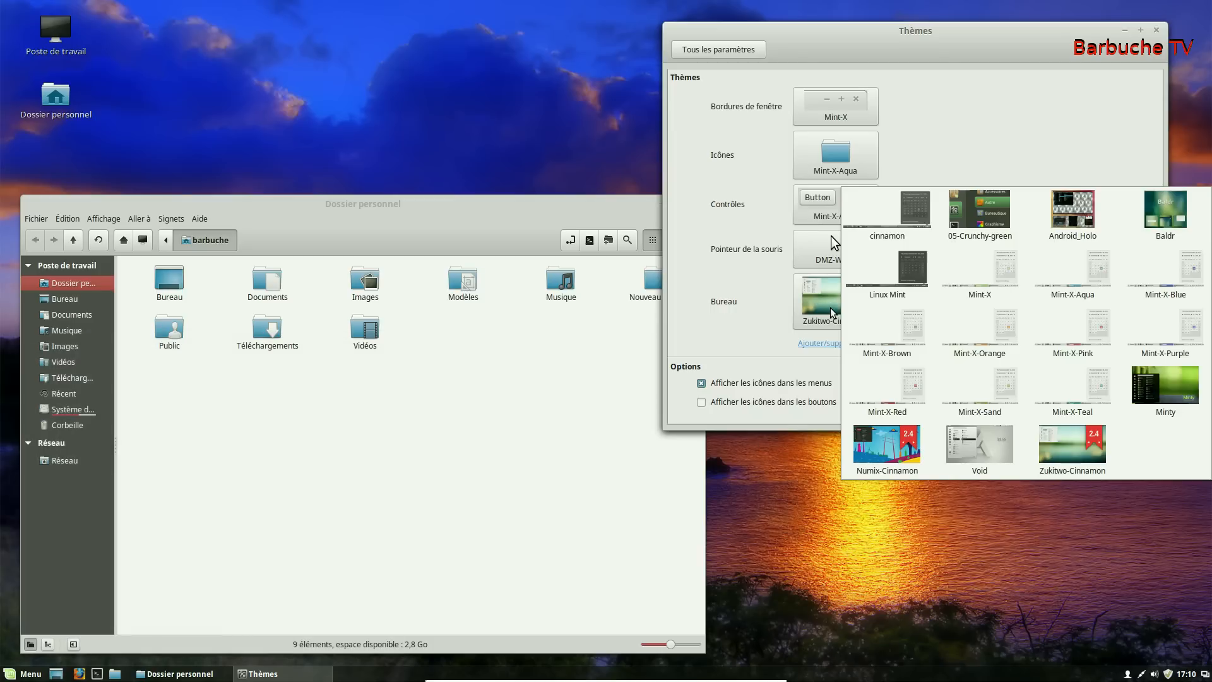
{"action": "left_click", "coordinate": [890, 456]}
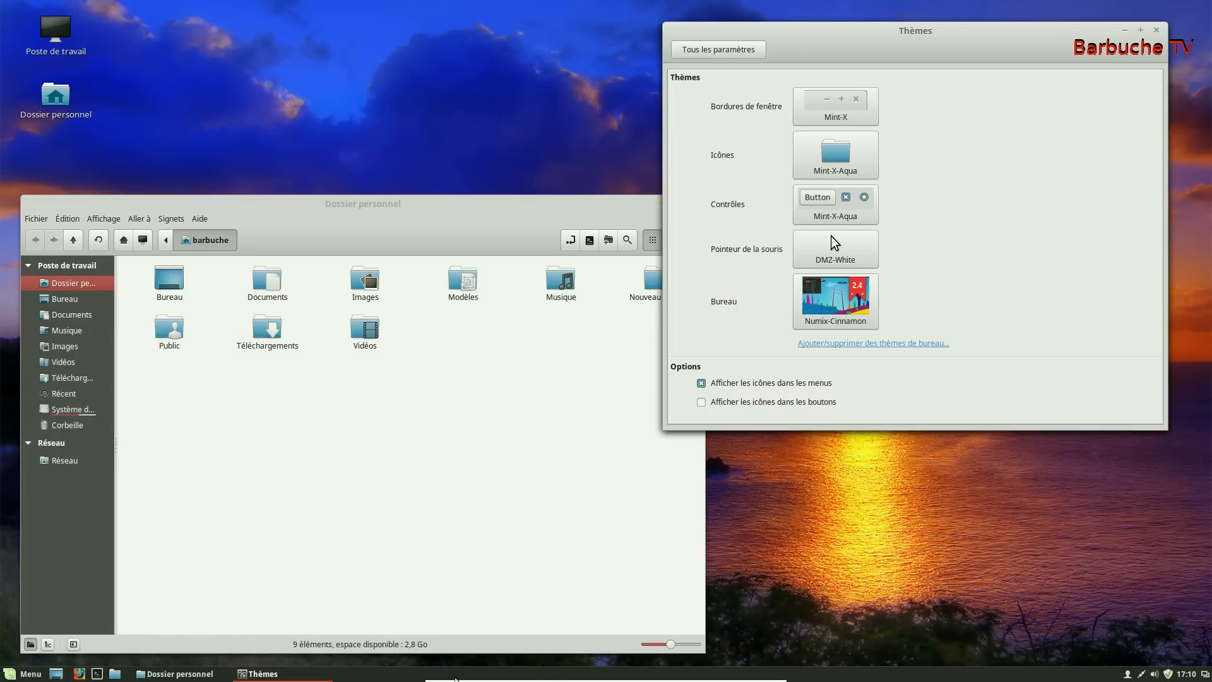
{"action": "left_click", "coordinate": [25, 674]}
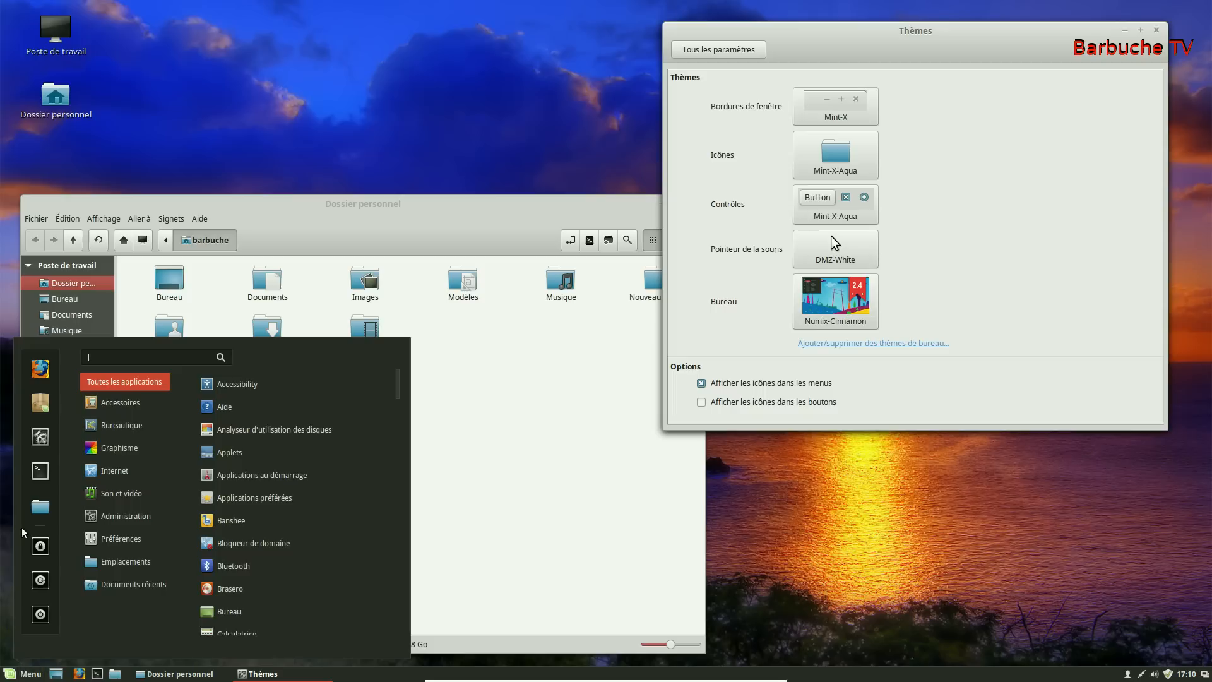
{"action": "mouse_move", "coordinate": [157, 516]}
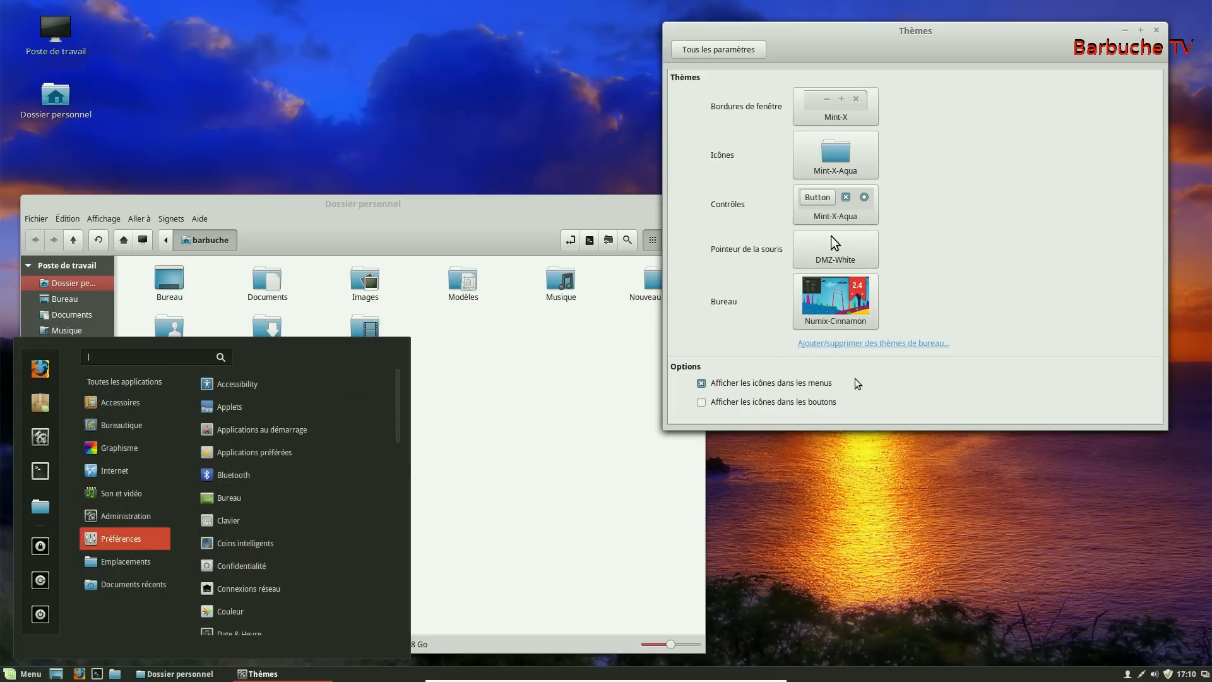
{"action": "left_click", "coordinate": [912, 377]}
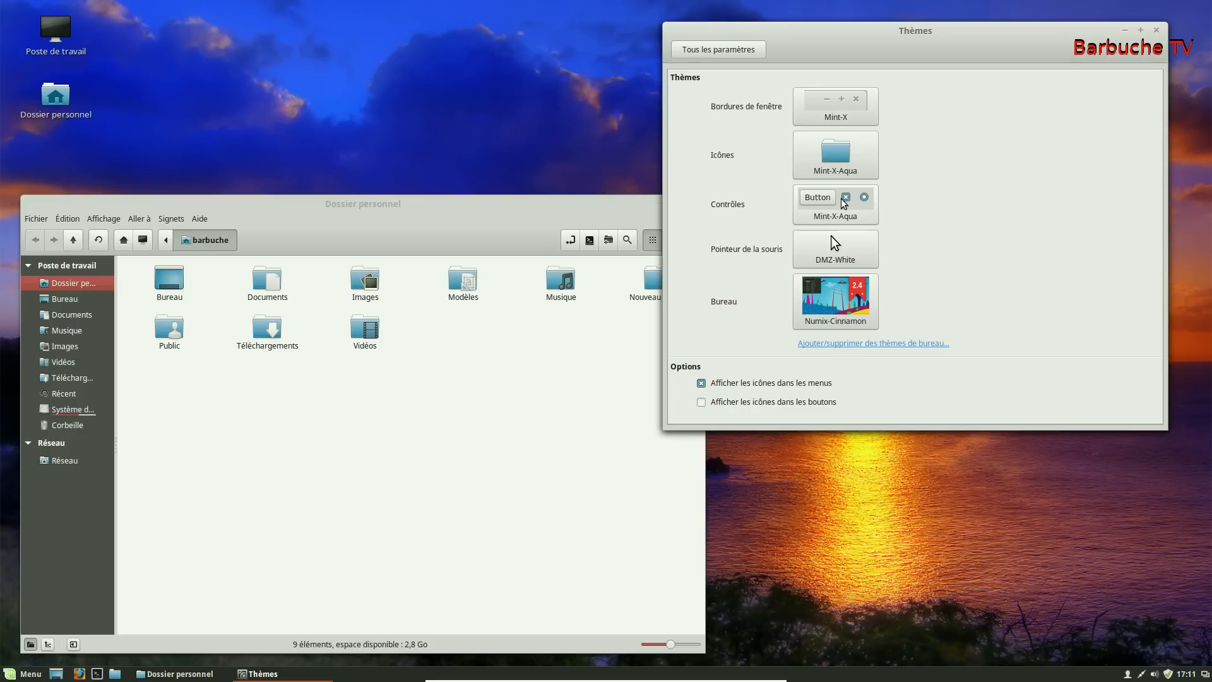
Step: Return to the settings overview and look over the hot corners settings and the privacy options for recent files
{"action": "left_click", "coordinate": [720, 52]}
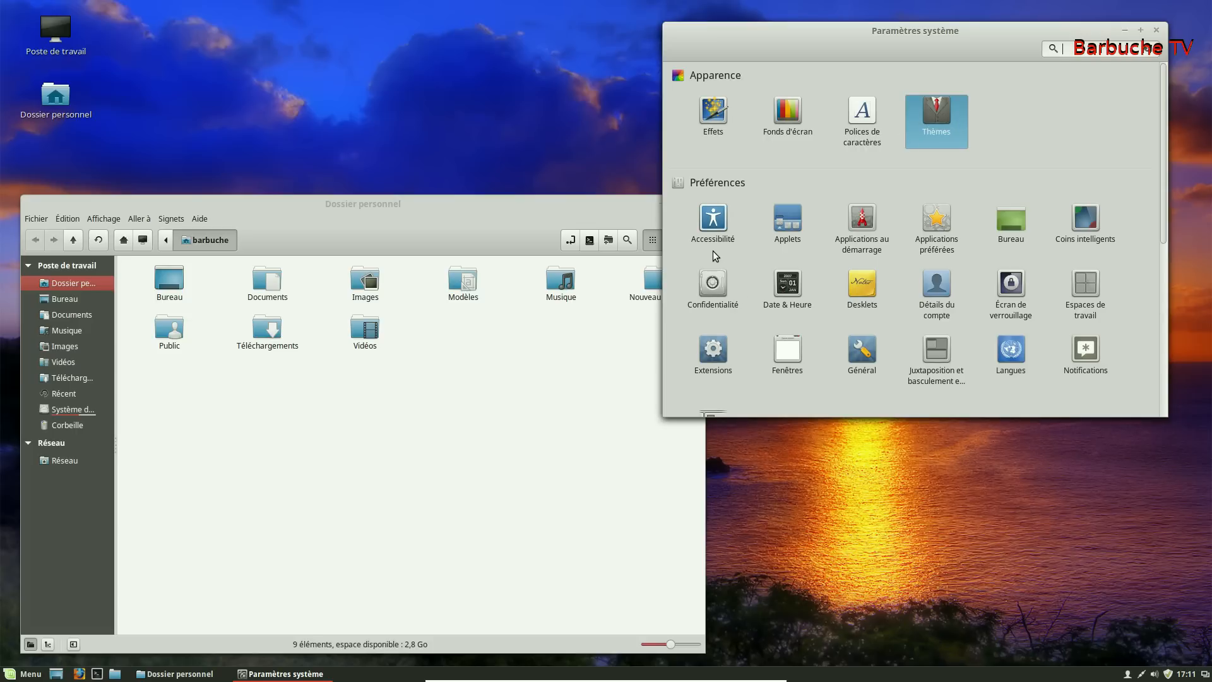
{"action": "scroll", "coordinate": [712, 240], "scroll_direction": "down", "scroll_amount": 1}
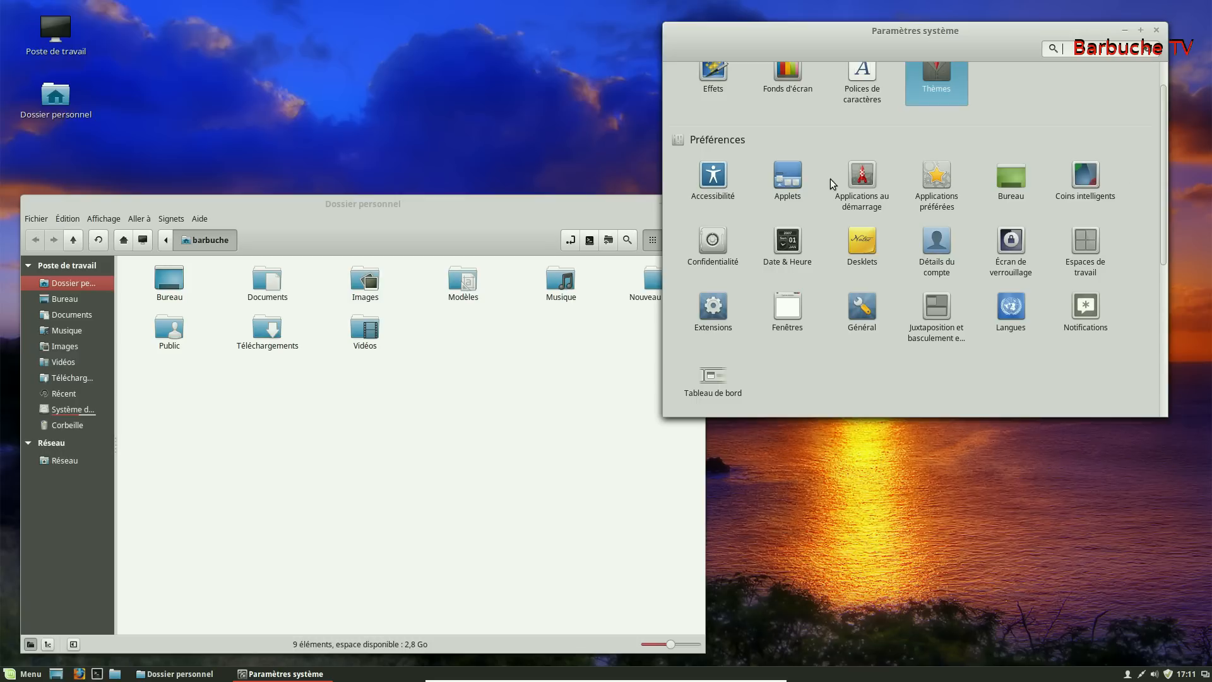
{"action": "left_click", "coordinate": [1093, 180]}
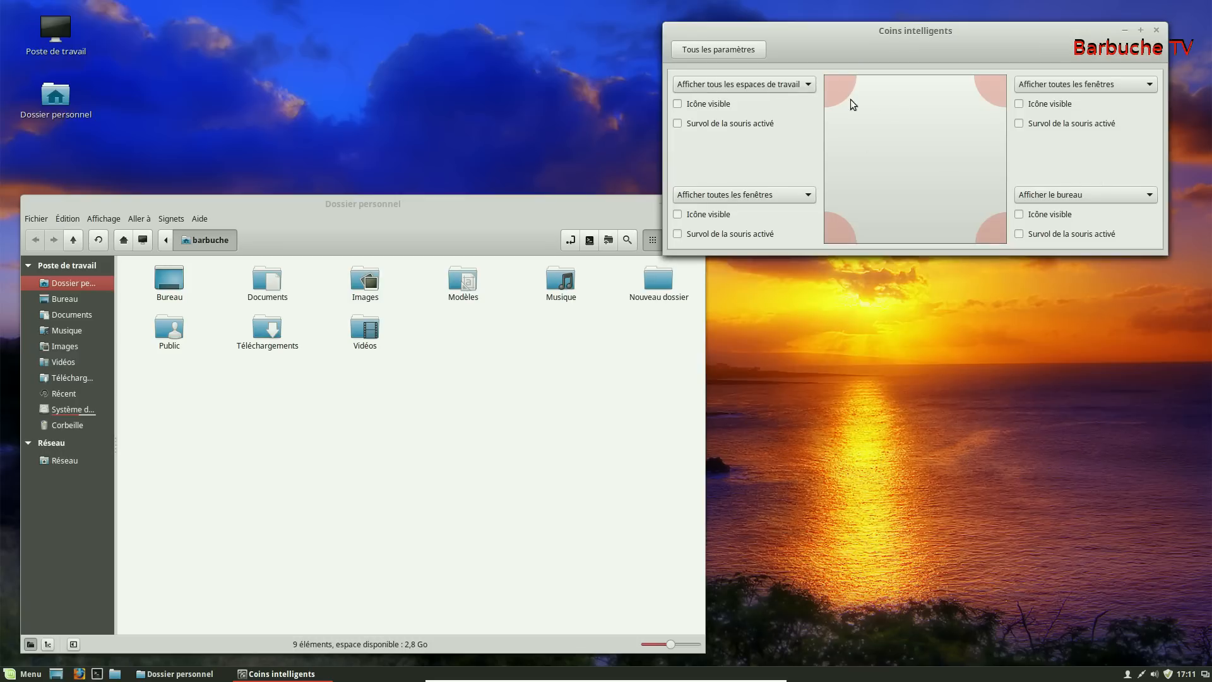
{"action": "left_click", "coordinate": [720, 49]}
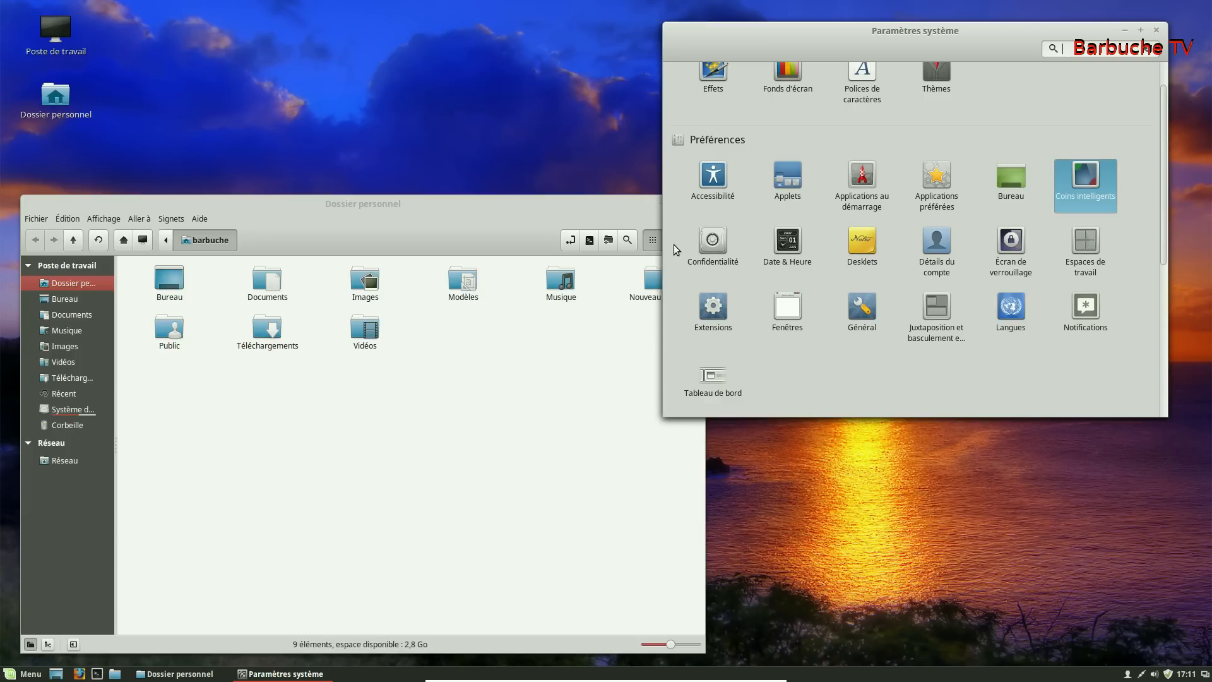
{"action": "left_click", "coordinate": [713, 238]}
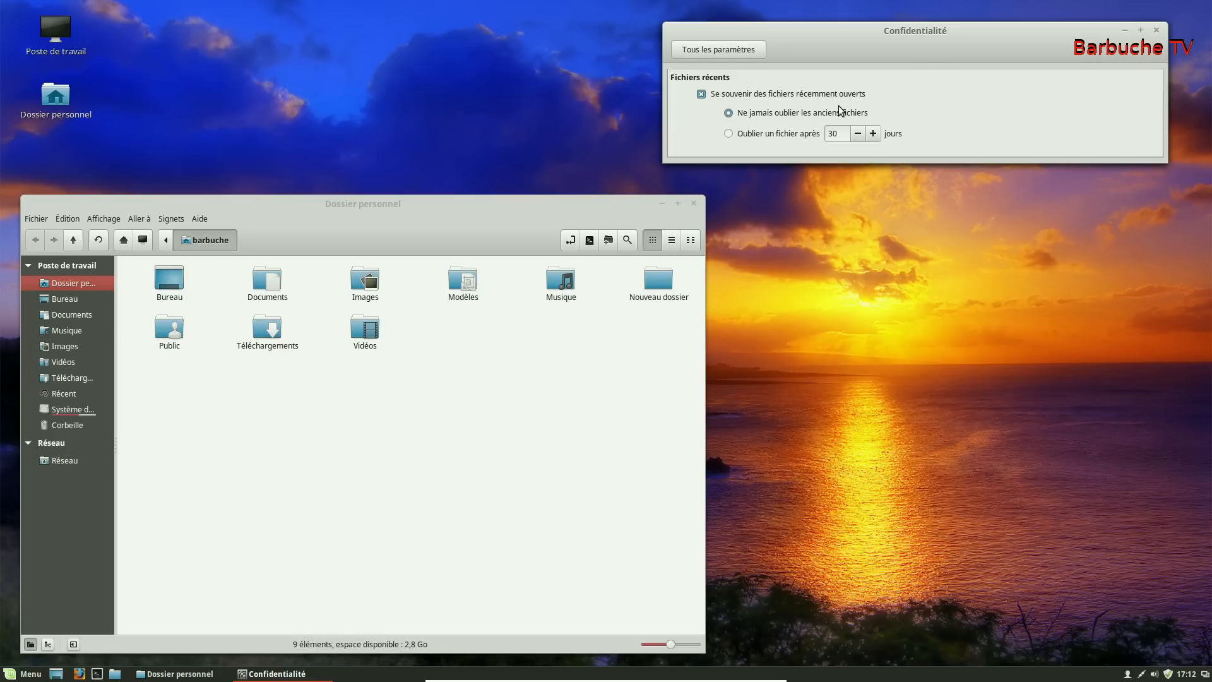
{"action": "left_click", "coordinate": [700, 51]}
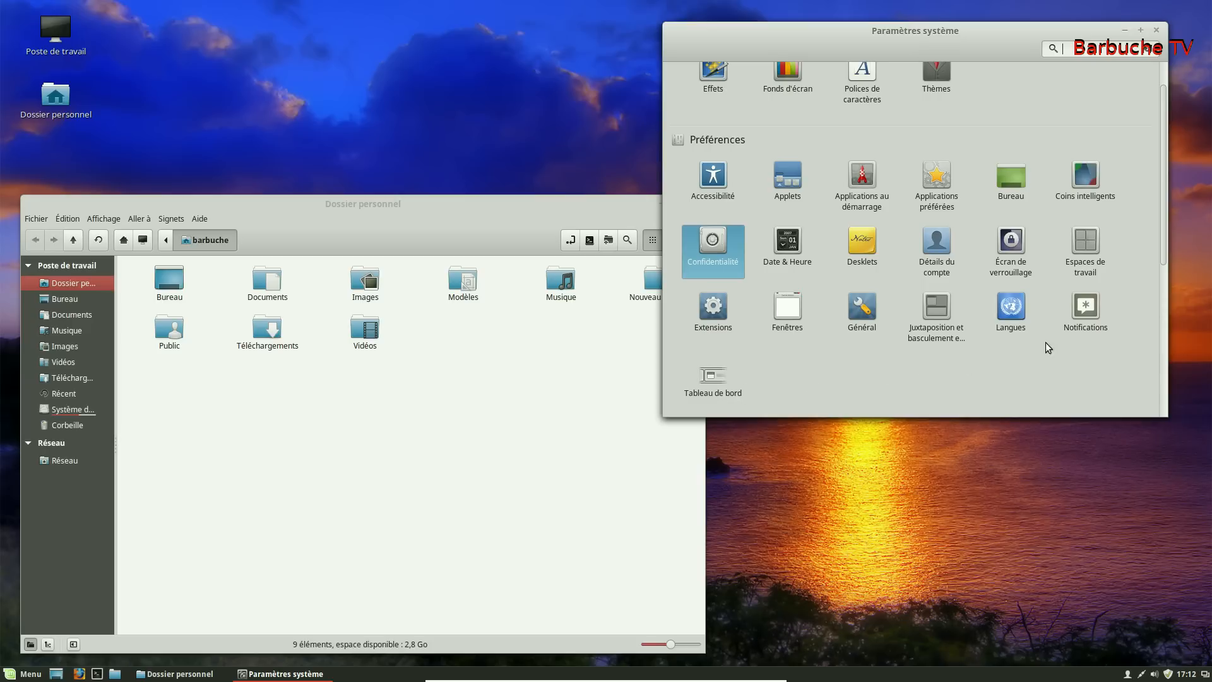
Step: Review the notification settings, display a test notification, and return to the settings overview
{"action": "left_click", "coordinate": [1087, 309]}
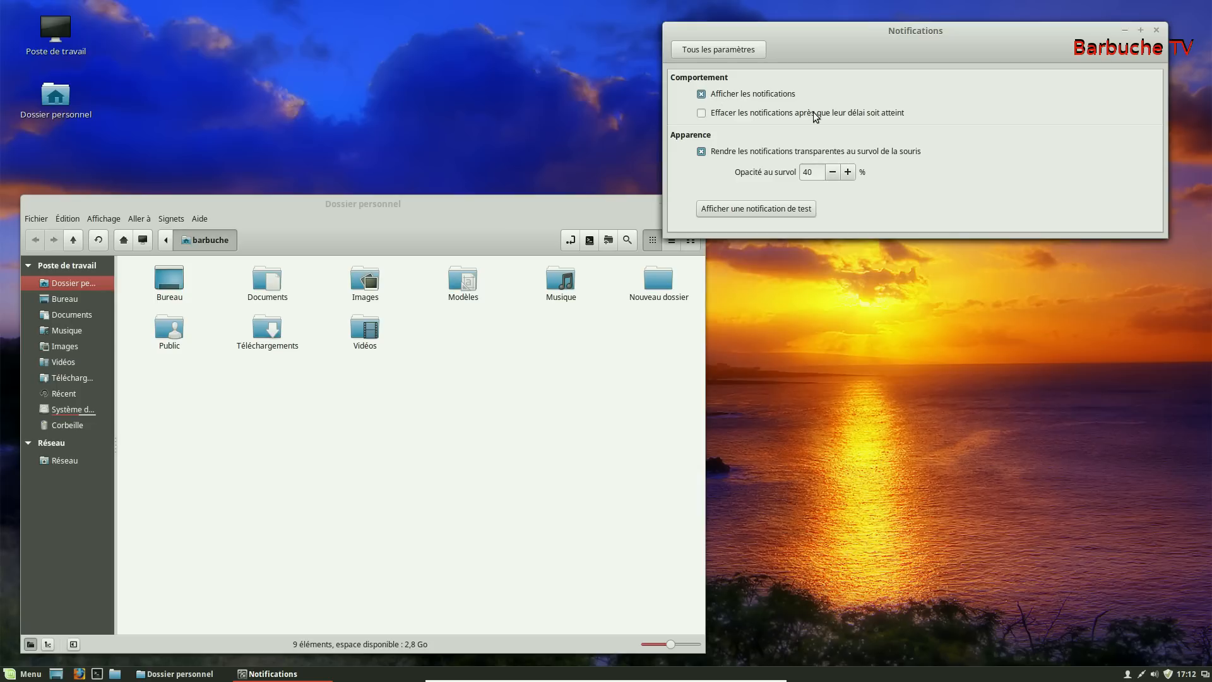
{"action": "left_click", "coordinate": [756, 210]}
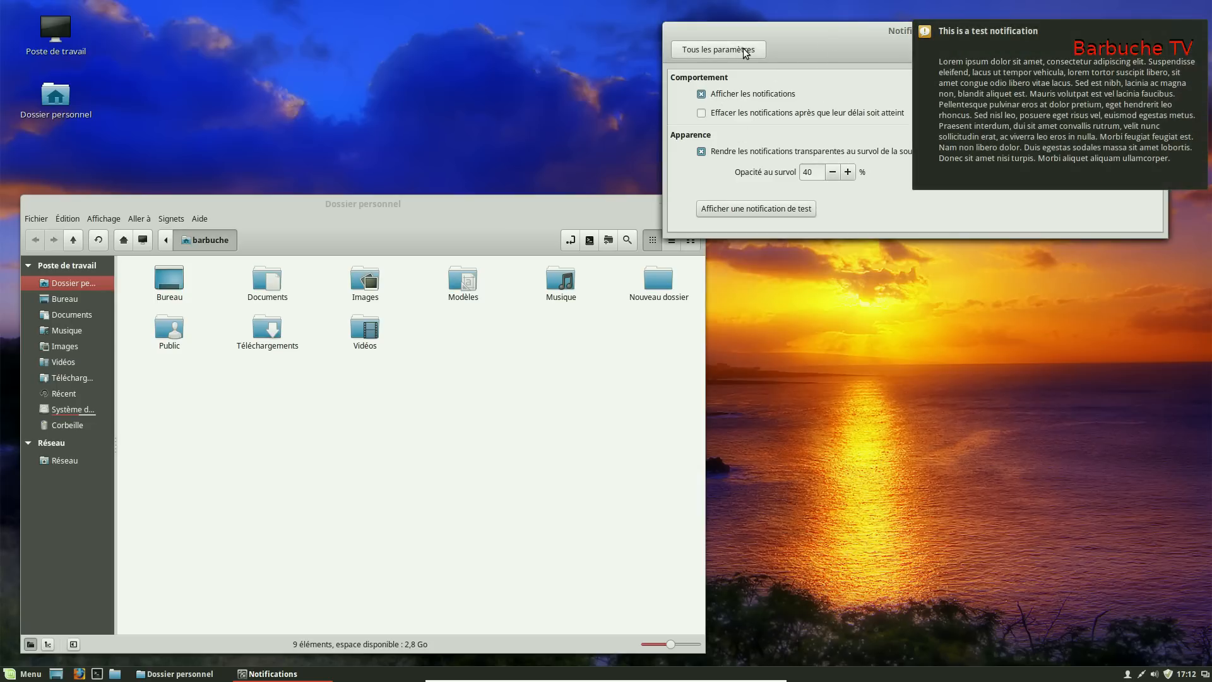
{"action": "left_click", "coordinate": [718, 50]}
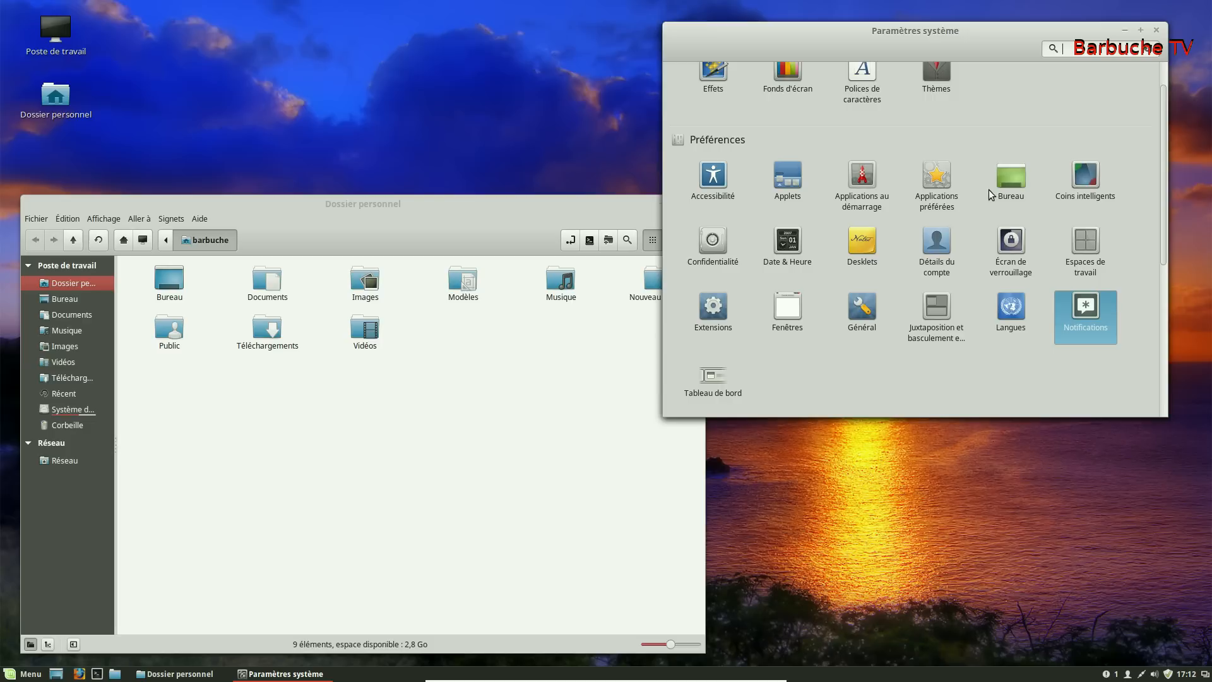
Step: Inspect the wired connection's details in the network settings, enlarging the window, and return to the overview without applying changes
{"action": "scroll", "coordinate": [760, 335], "scroll_direction": "down", "scroll_amount": 2}
{"action": "scroll", "coordinate": [762, 335], "scroll_direction": "up", "scroll_amount": 2}
{"action": "scroll", "coordinate": [766, 323], "scroll_direction": "down", "scroll_amount": 3}
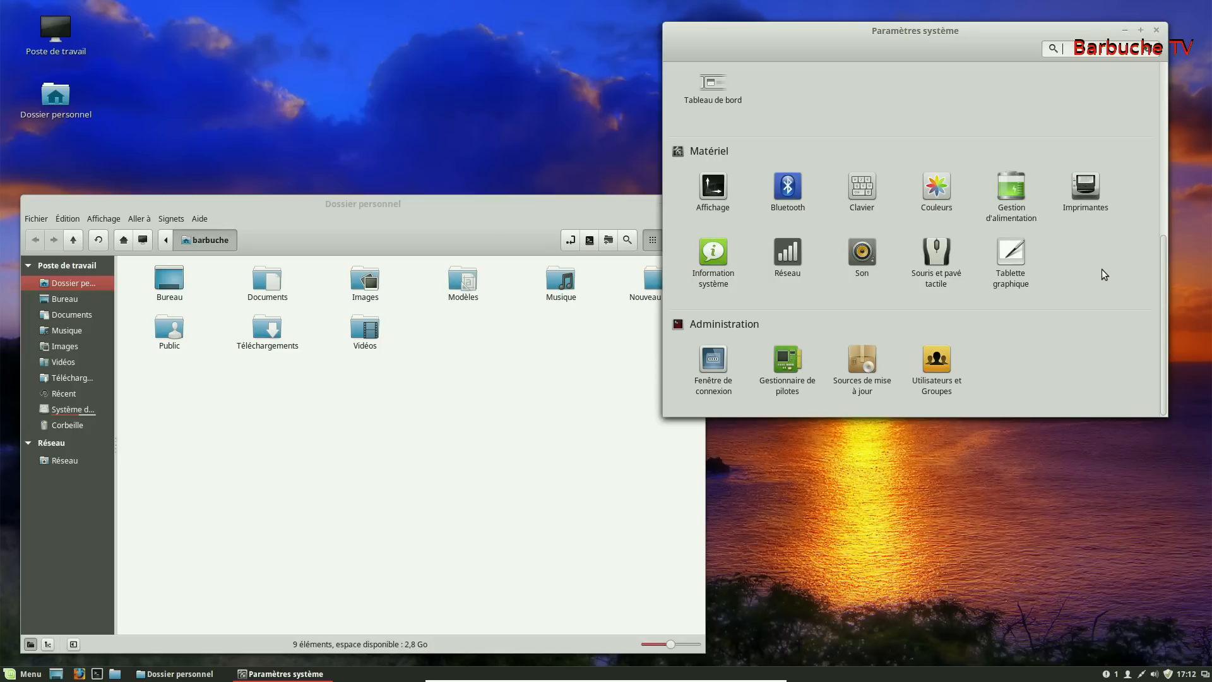
{"action": "scroll", "coordinate": [1102, 269], "scroll_direction": "up", "scroll_amount": 4}
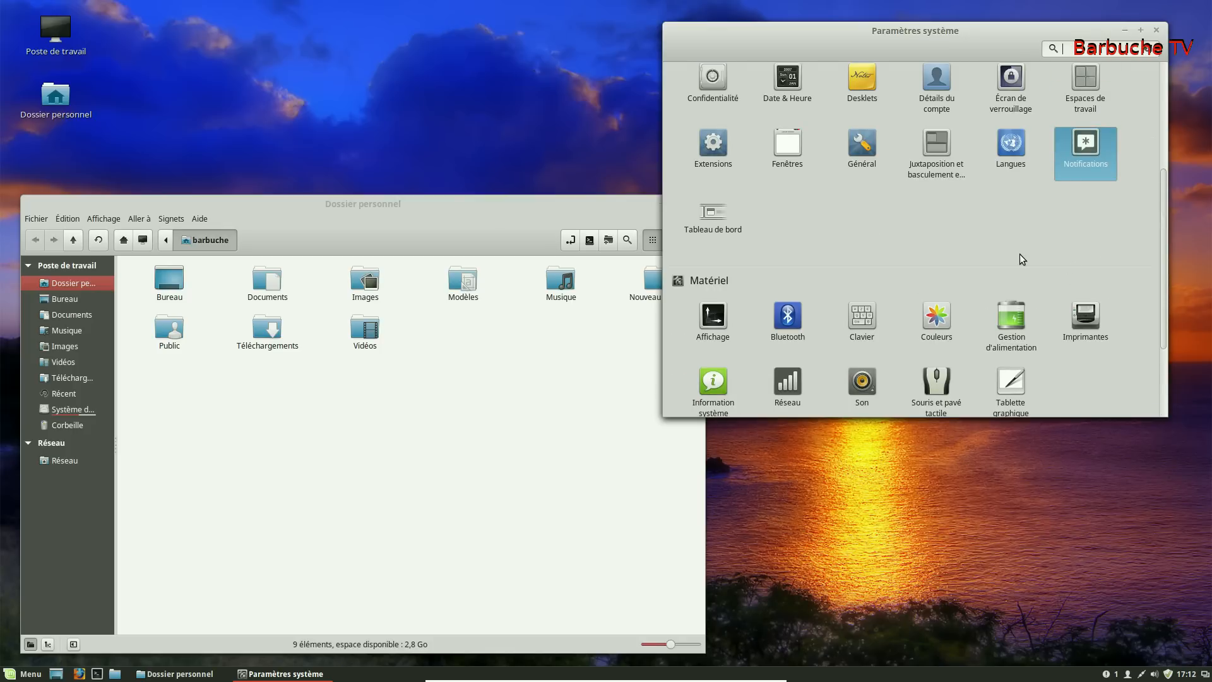
{"action": "scroll", "coordinate": [1020, 249], "scroll_direction": "down", "scroll_amount": 4}
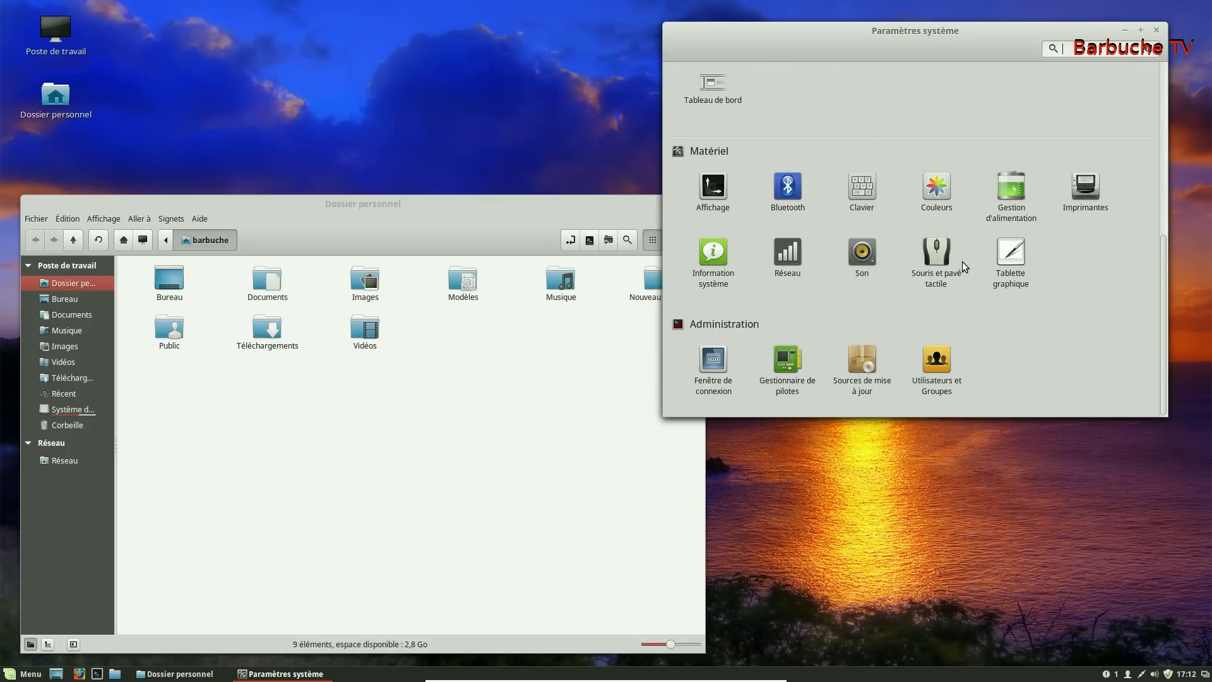
{"action": "left_click", "coordinate": [792, 259]}
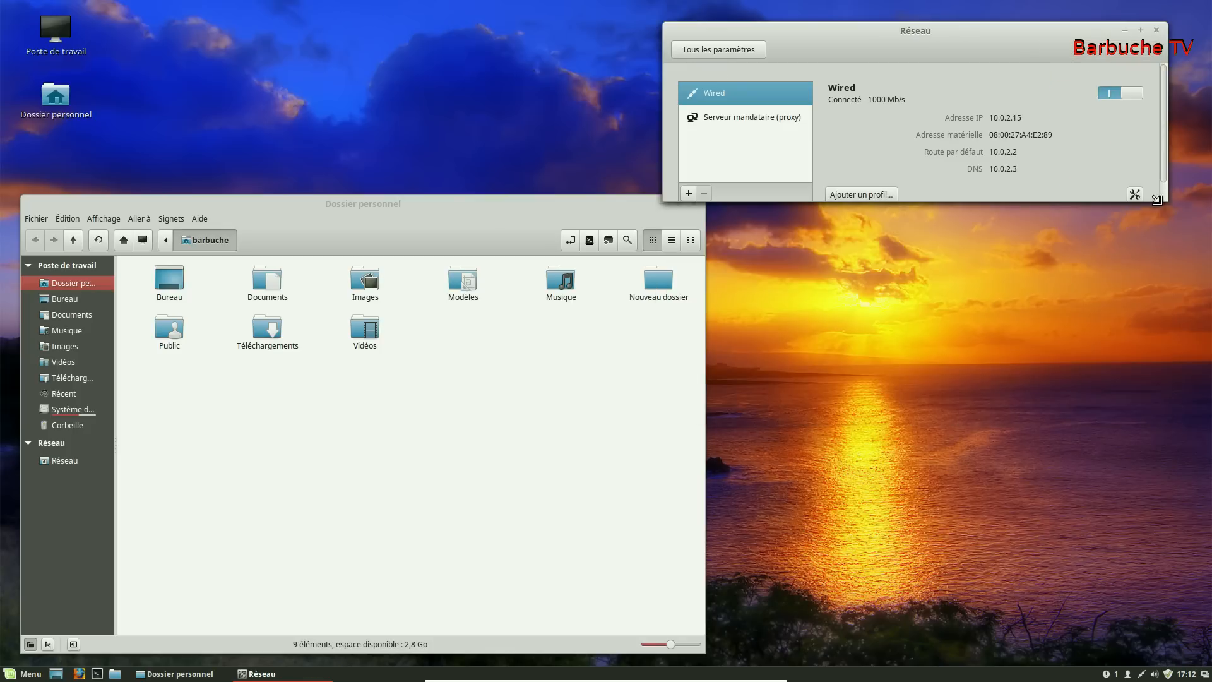
{"action": "left_click_drag", "start_coordinate": [1159, 196], "coordinate": [1186, 294]}
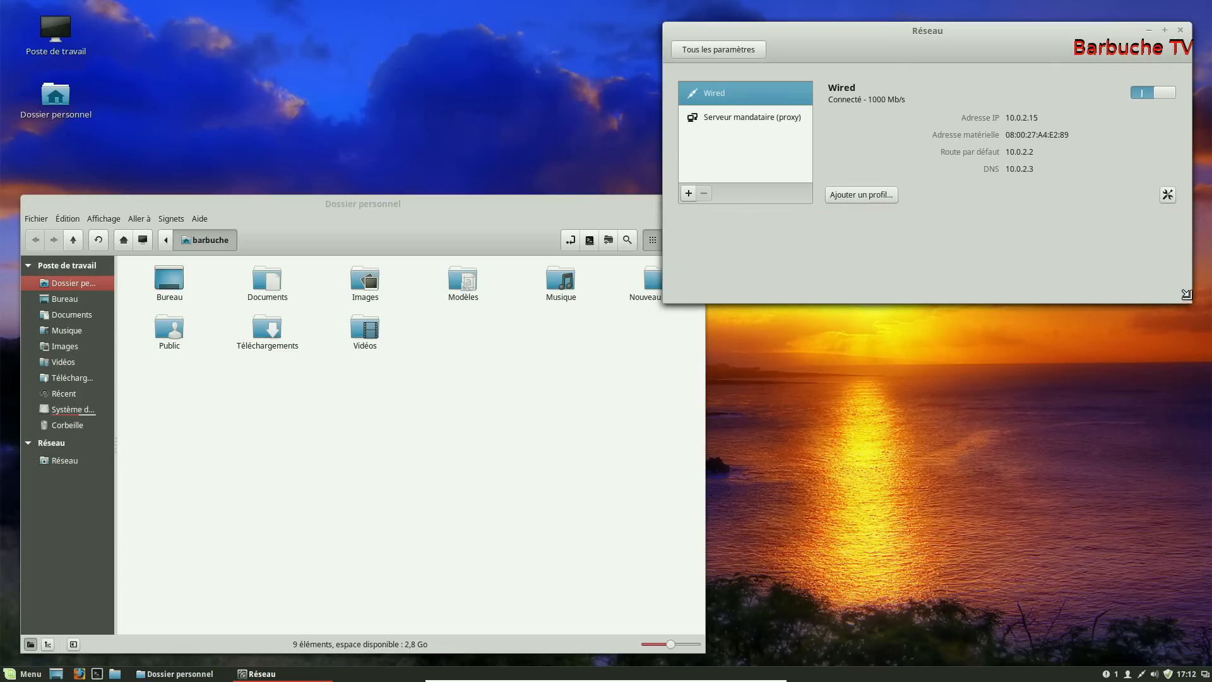
{"action": "left_click", "coordinate": [1167, 195]}
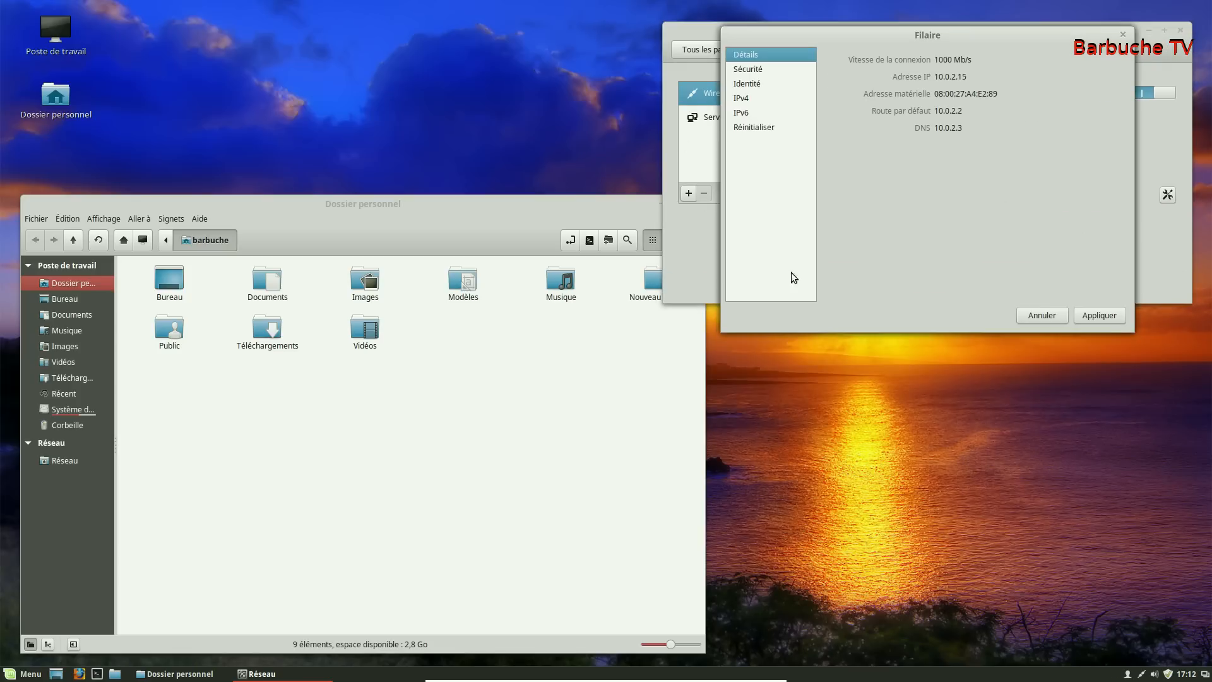
{"action": "left_click", "coordinate": [1045, 319]}
{"action": "left_click", "coordinate": [726, 50]}
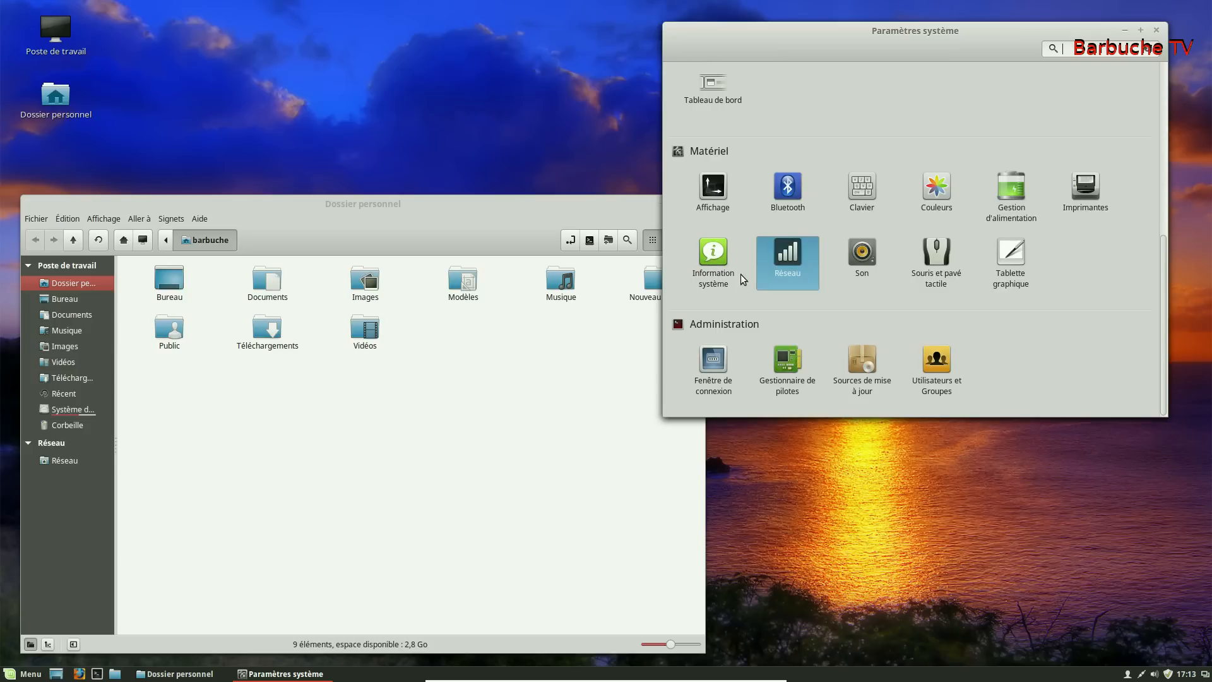
Step: Open the login window preferences, authenticating with the account password
{"action": "left_click", "coordinate": [705, 370]}
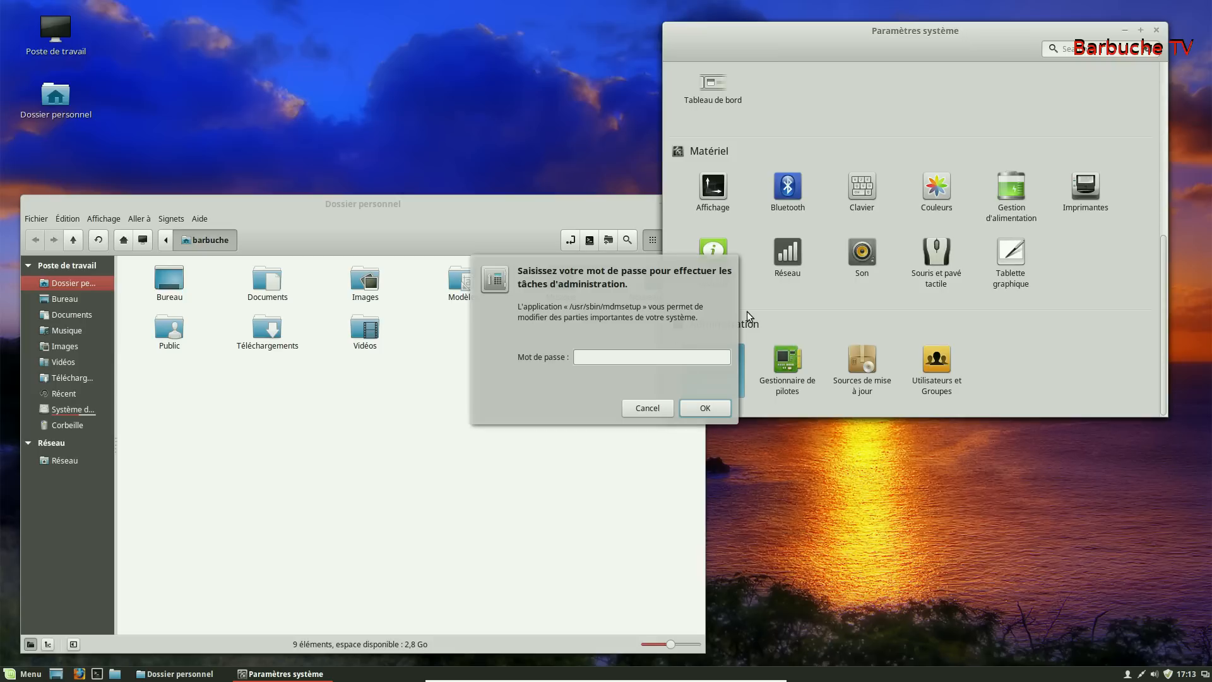
{"action": "type", "text": "••••••••"}
{"action": "key", "text": "Return"}
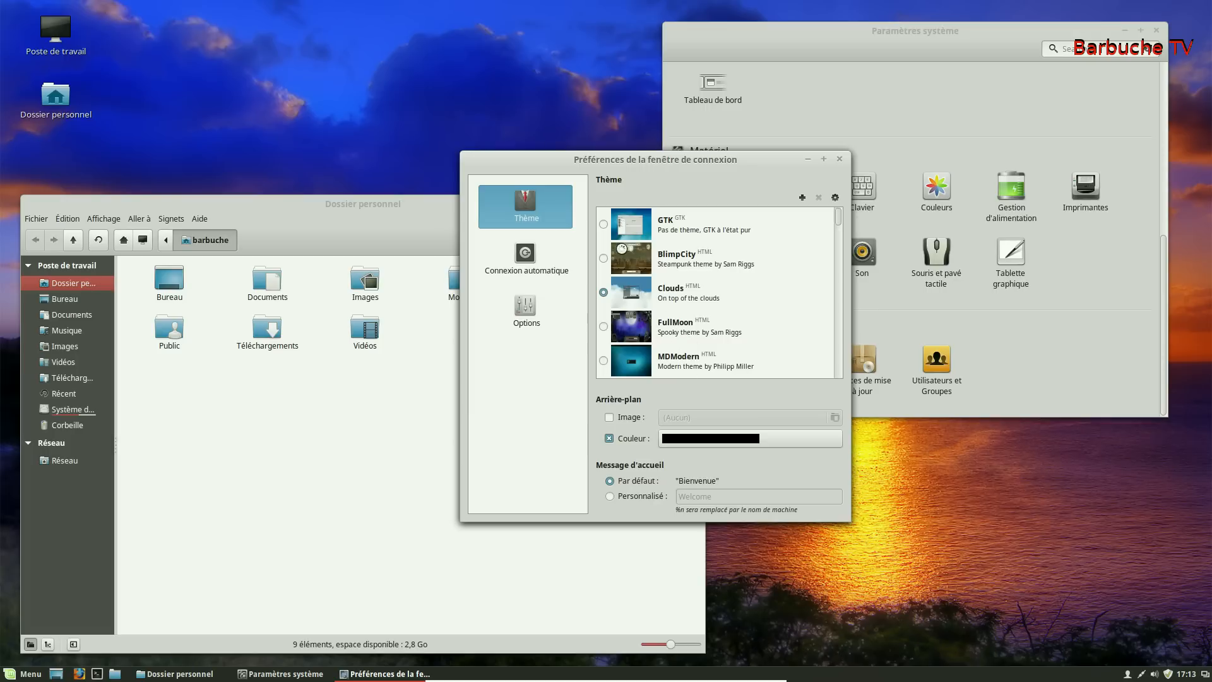
Step: Try the MDModern login screen theme, preview it full screen, and close the preview
{"action": "scroll", "coordinate": [658, 320], "scroll_direction": "down", "scroll_amount": 2}
{"action": "scroll", "coordinate": [657, 317], "scroll_direction": "up", "scroll_amount": 2}
{"action": "scroll", "coordinate": [635, 338], "scroll_direction": "down", "scroll_amount": 1}
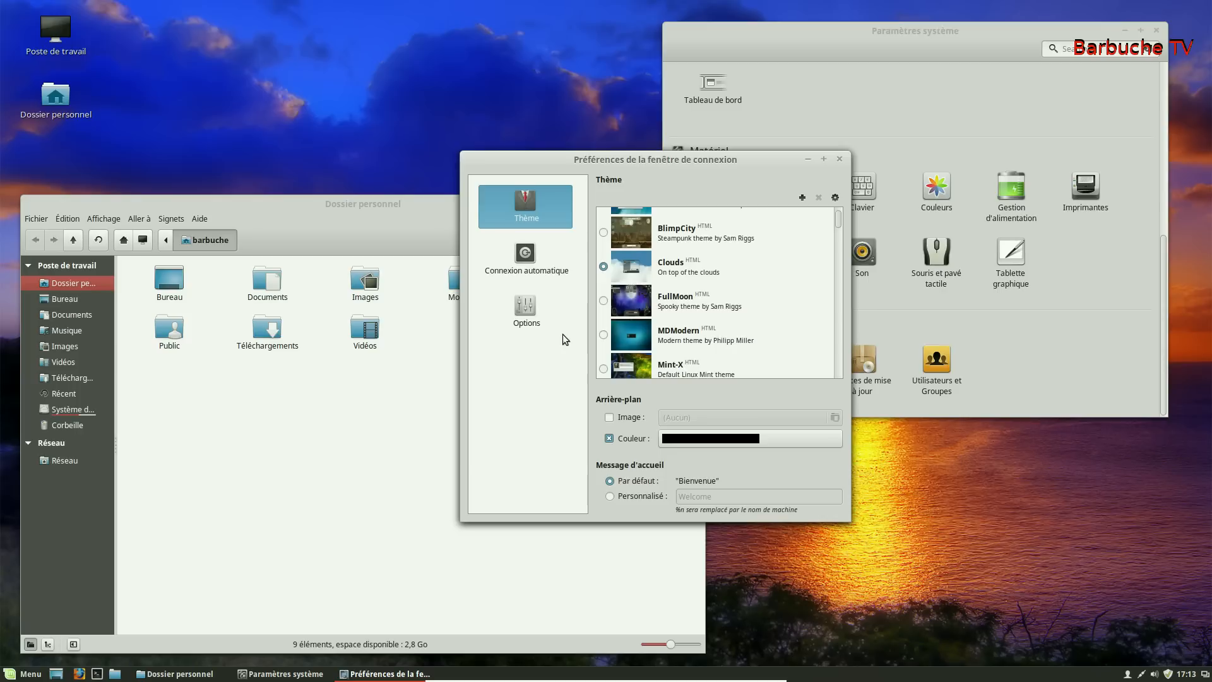
{"action": "left_click", "coordinate": [604, 335]}
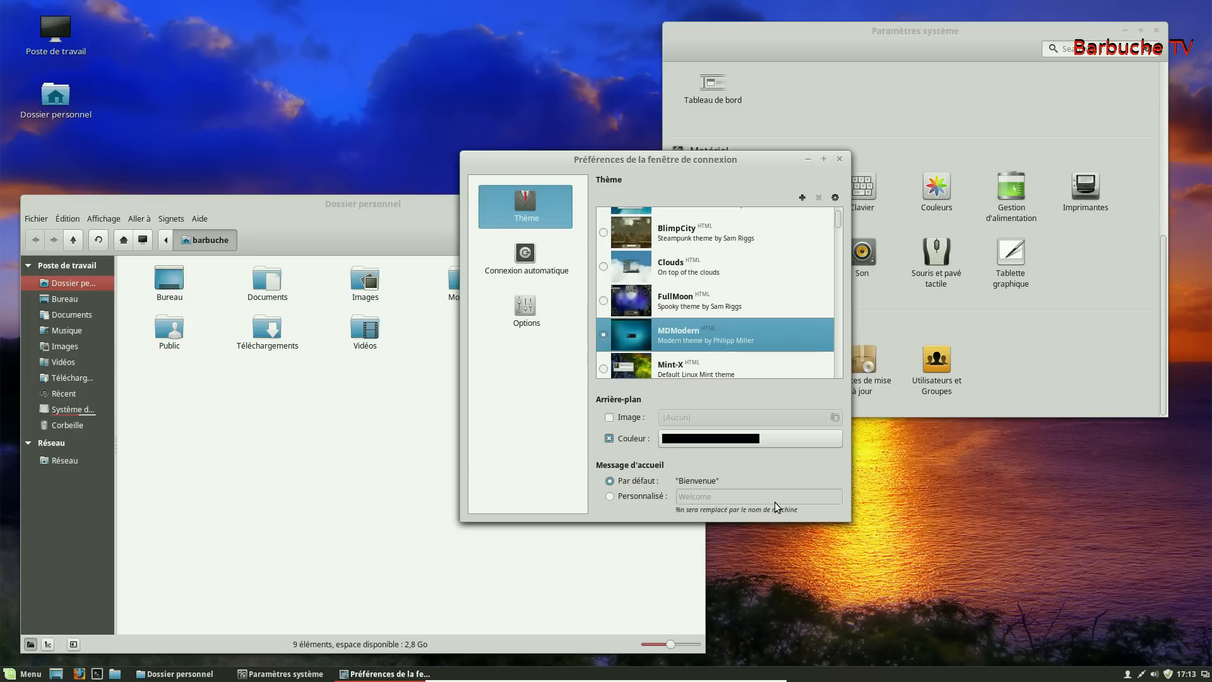
{"action": "left_click", "coordinate": [835, 199]}
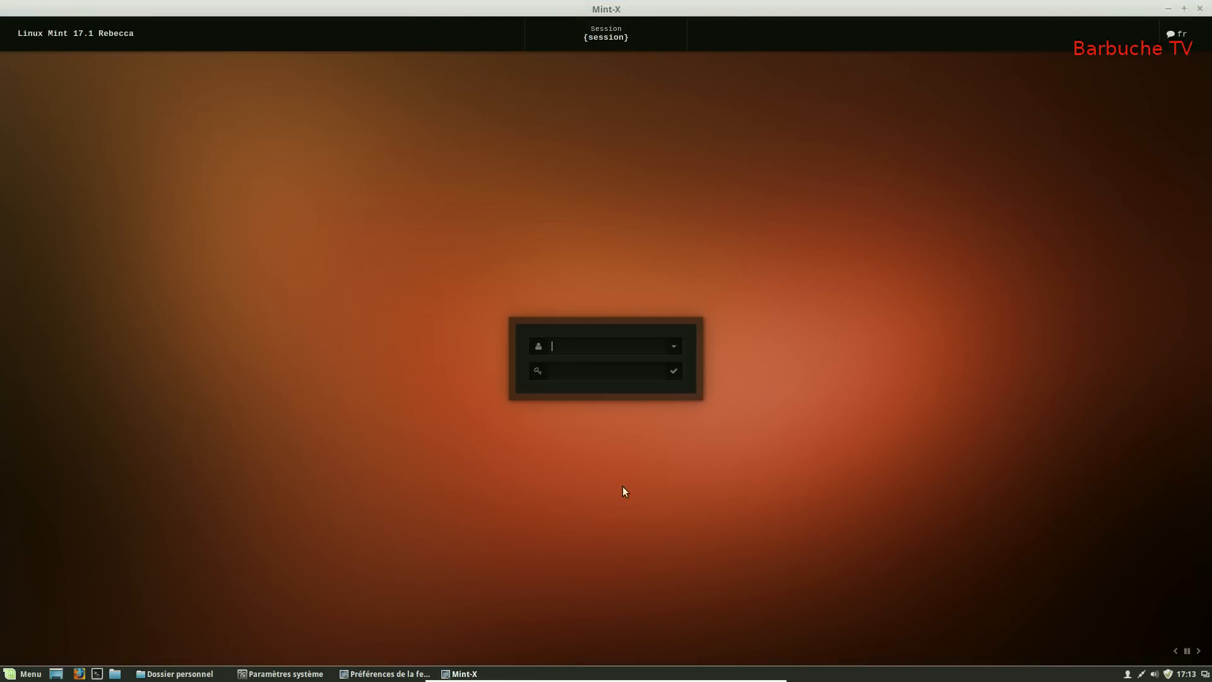
{"action": "left_click", "coordinate": [1177, 34]}
{"action": "left_click", "coordinate": [1200, 8]}
Step: Set the login screen theme to Numix, preview it, and close the preview
{"action": "scroll", "coordinate": [651, 275], "scroll_direction": "down", "scroll_amount": 3}
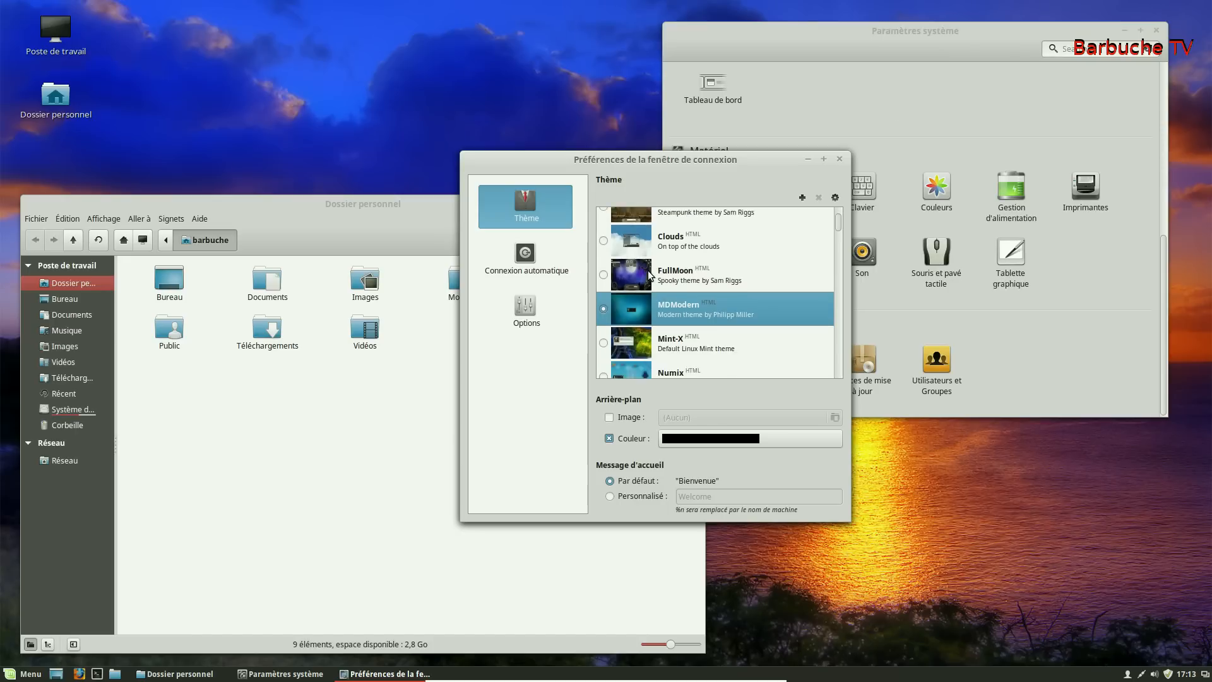
{"action": "left_click", "coordinate": [615, 329]}
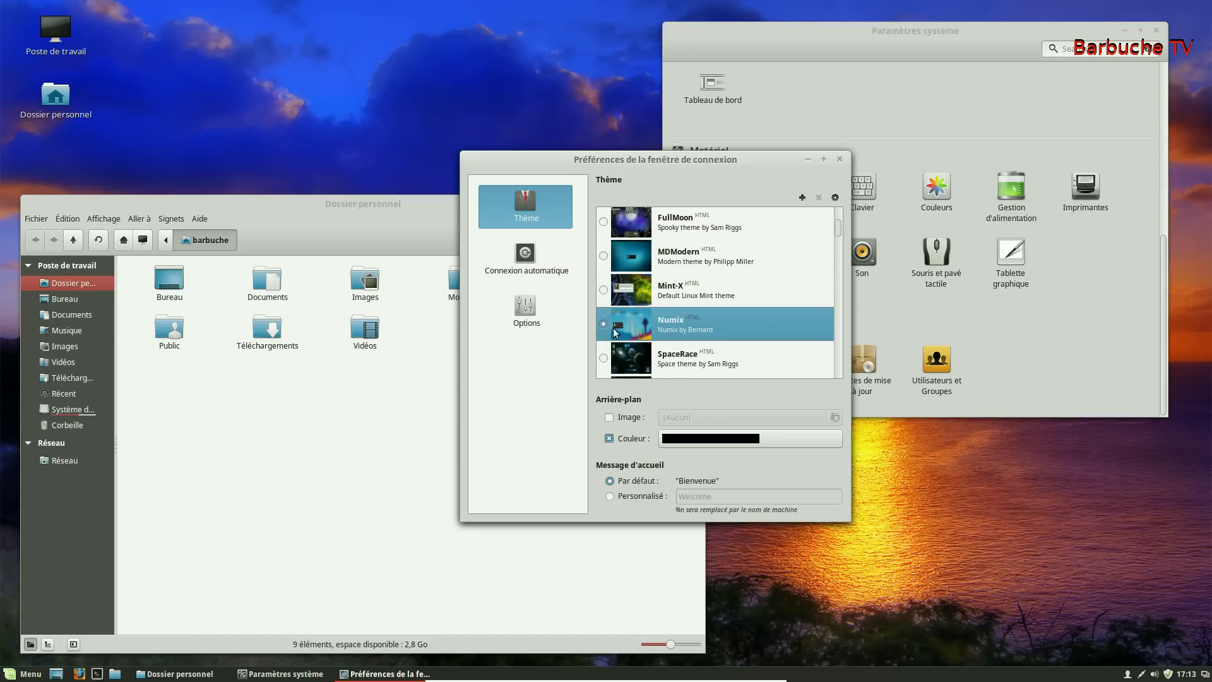
{"action": "left_click", "coordinate": [835, 198]}
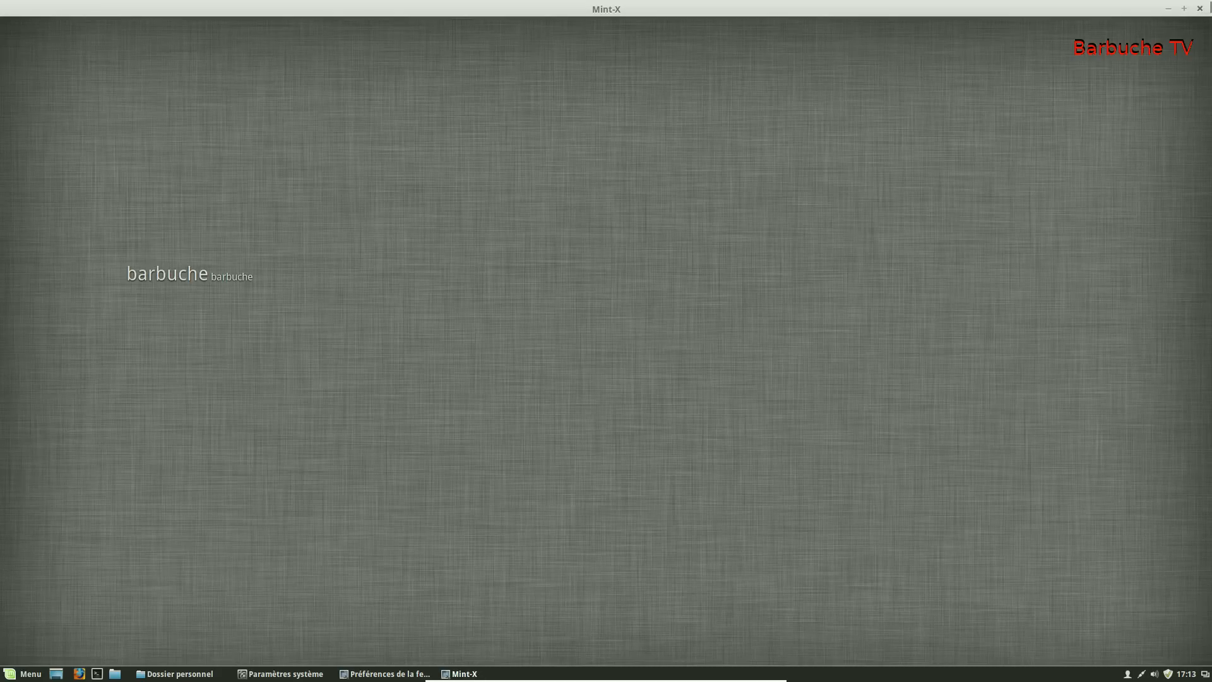
{"action": "left_click", "coordinate": [1201, 9]}
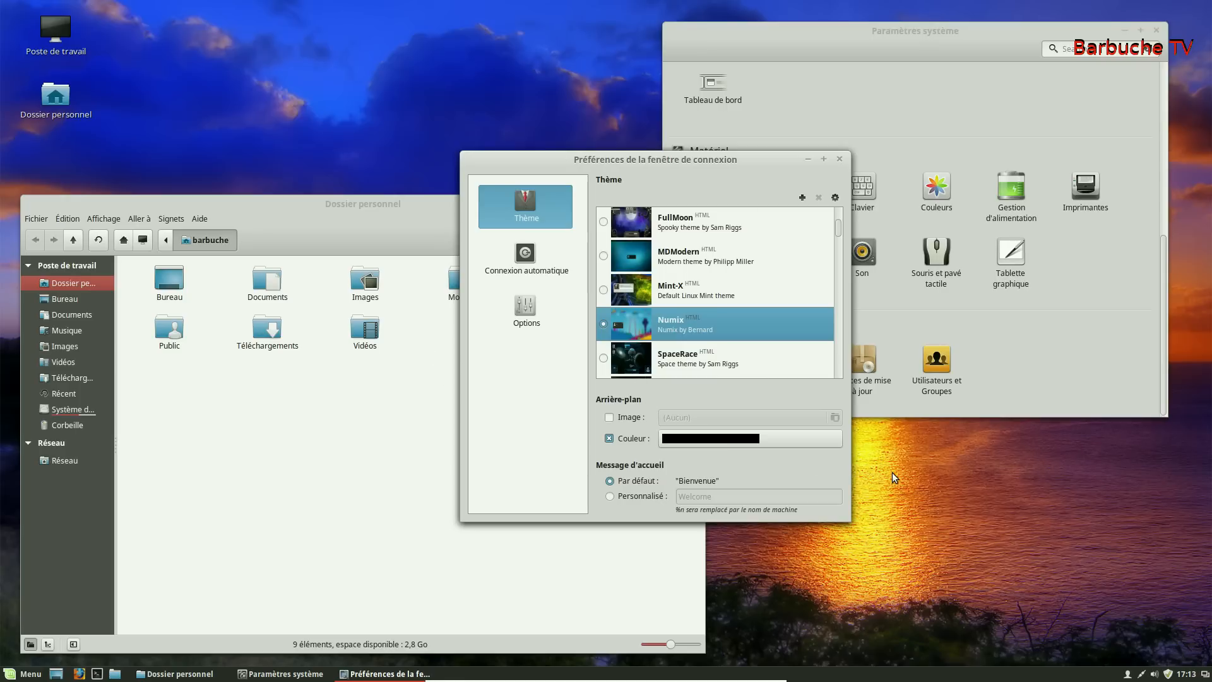
Step: Look through the rest of the login screen theme list and close the login window preferences
{"action": "scroll", "coordinate": [675, 286], "scroll_direction": "down", "scroll_amount": 5}
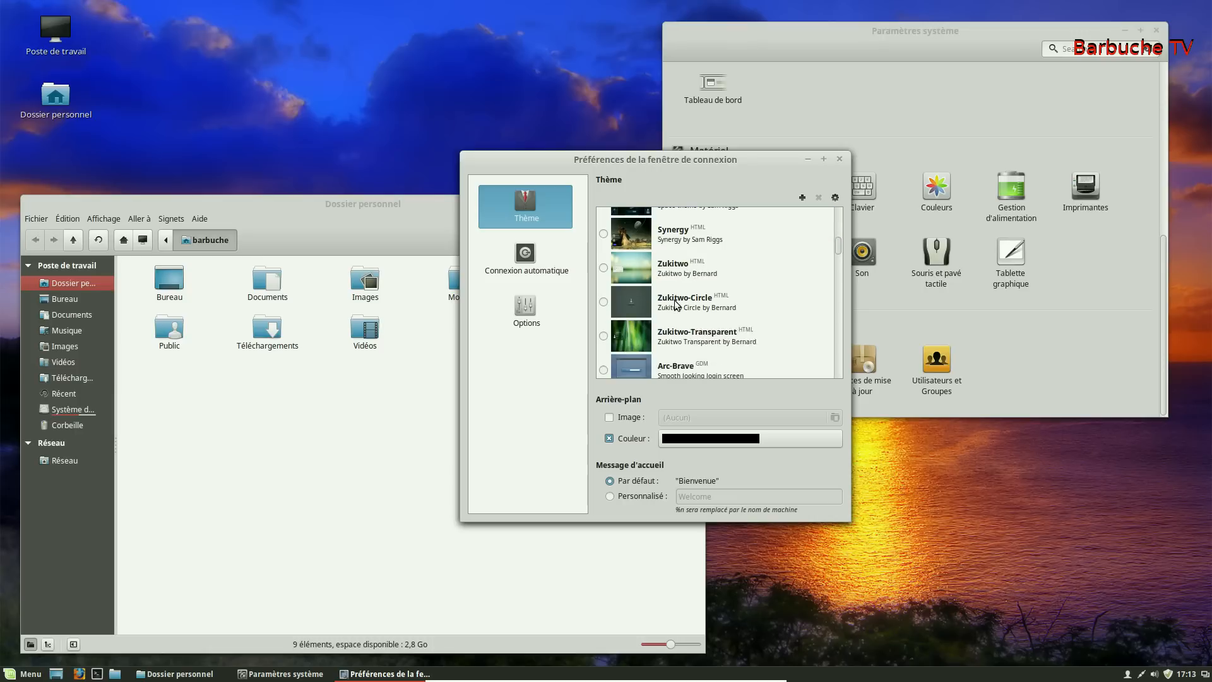
{"action": "scroll", "coordinate": [675, 287], "scroll_direction": "down", "scroll_amount": 5}
{"action": "scroll", "coordinate": [745, 312], "scroll_direction": "up", "scroll_amount": 4}
{"action": "scroll", "coordinate": [744, 315], "scroll_direction": "up", "scroll_amount": 5}
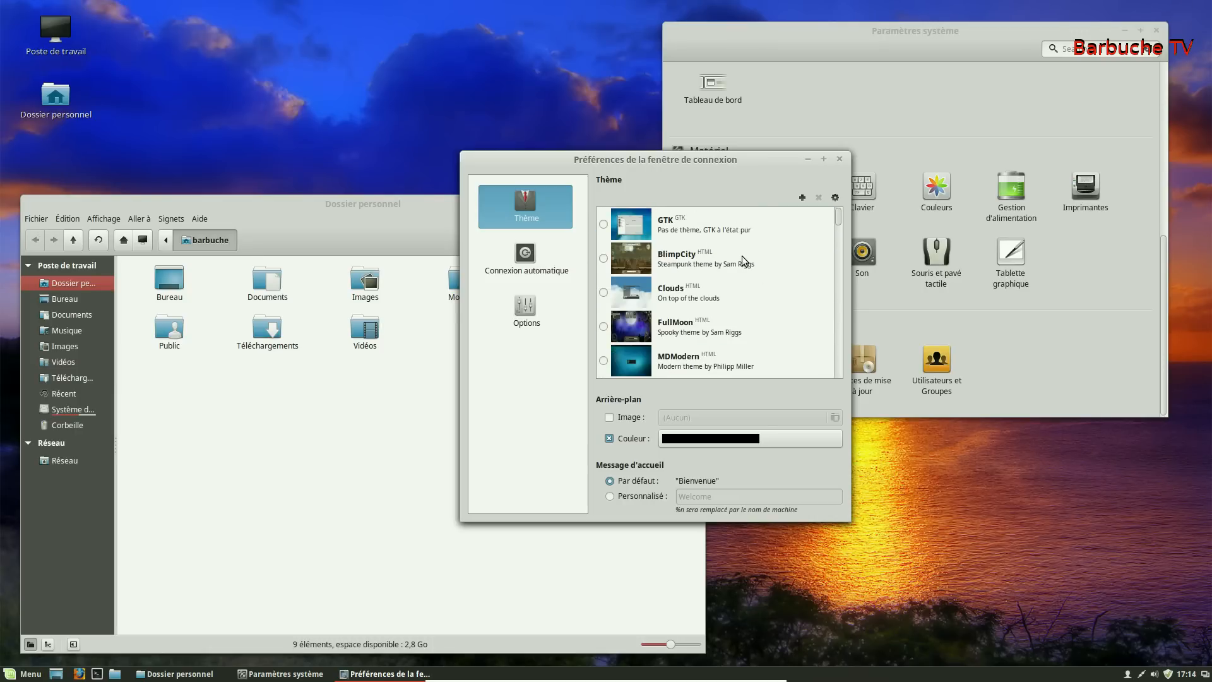
{"action": "left_click", "coordinate": [840, 159]}
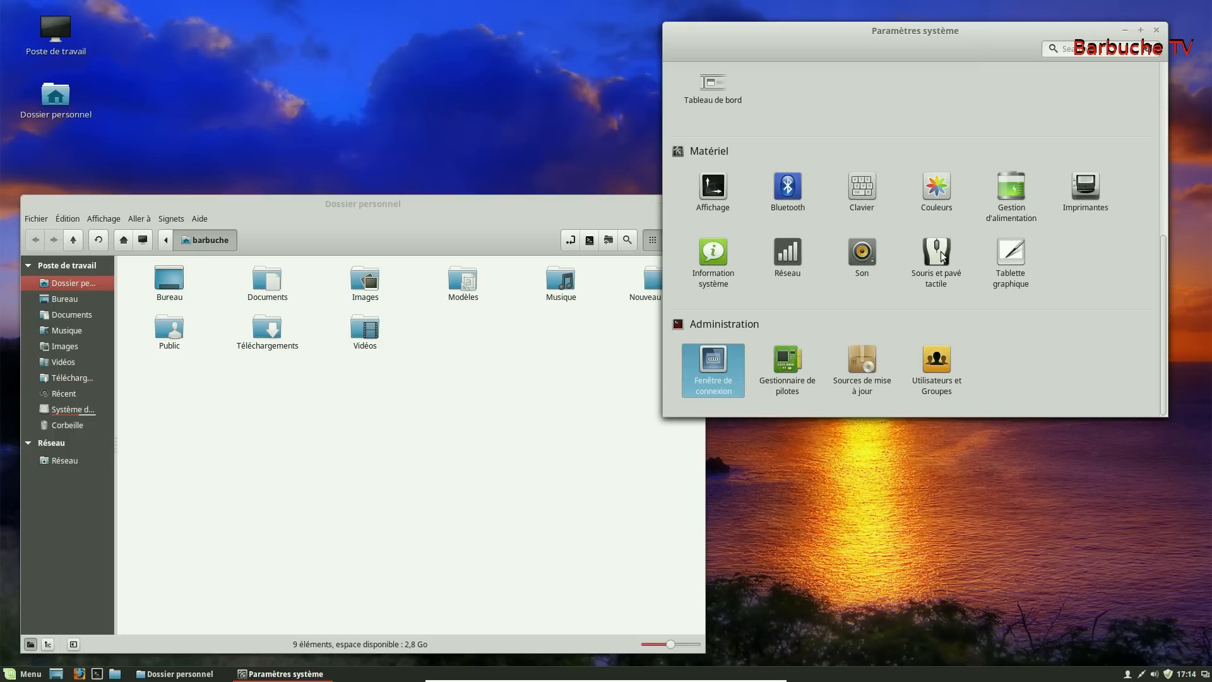
Step: Look over the sound, theme and desktop effects settings, returning to the settings overview
{"action": "left_click", "coordinate": [869, 253]}
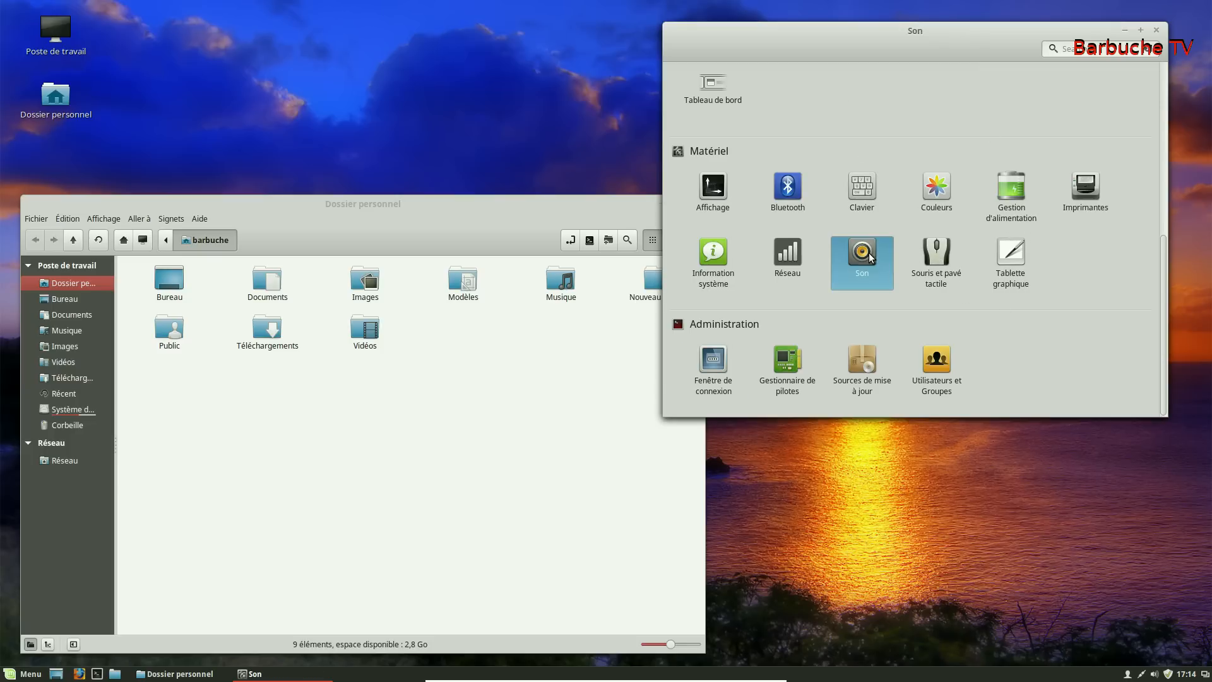
{"action": "left_click", "coordinate": [721, 51]}
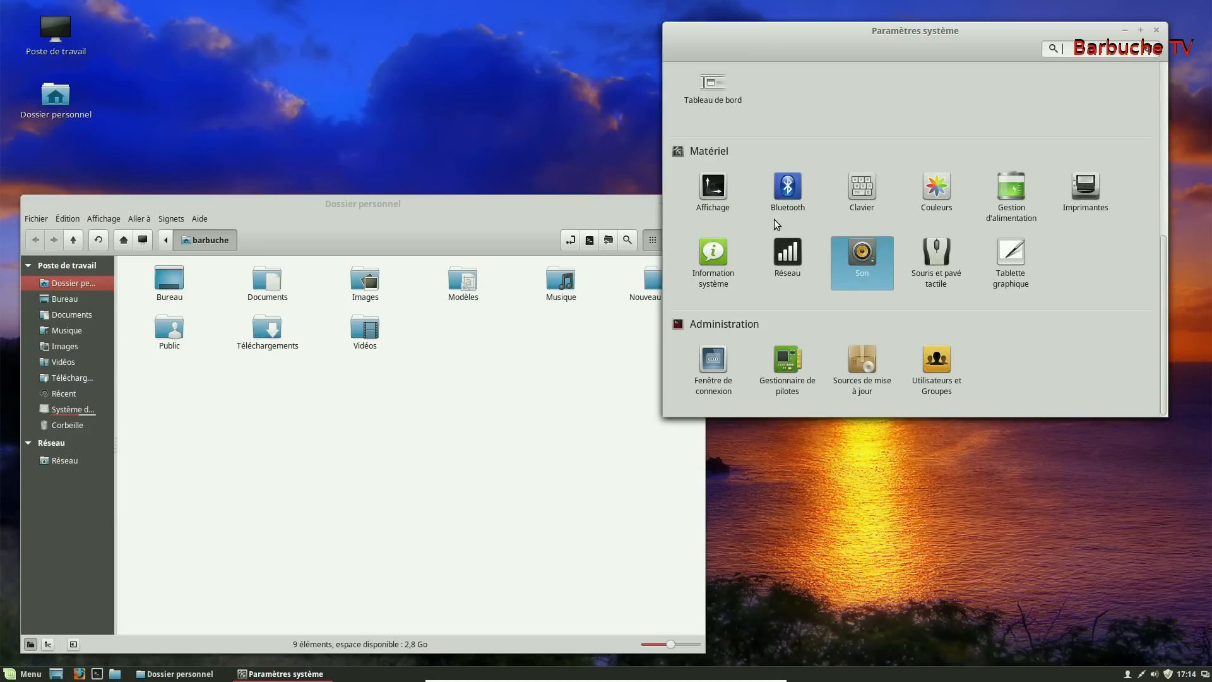
{"action": "scroll", "coordinate": [742, 190], "scroll_direction": "up", "scroll_amount": 5}
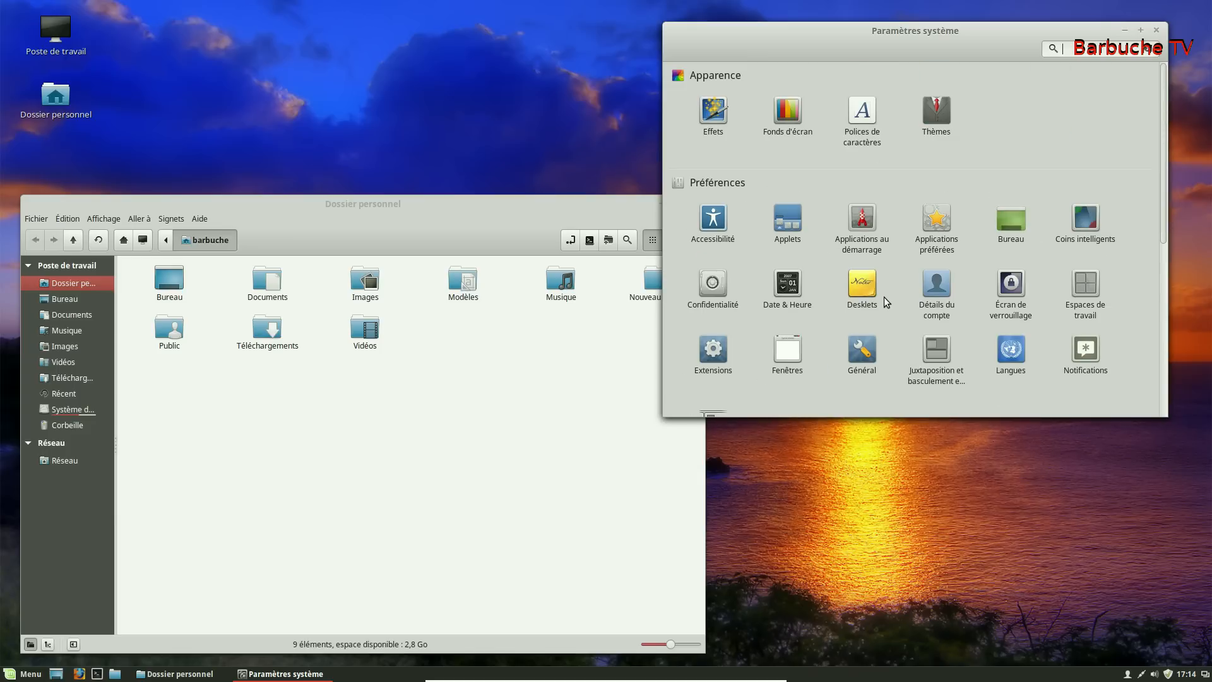
{"action": "left_click", "coordinate": [937, 110]}
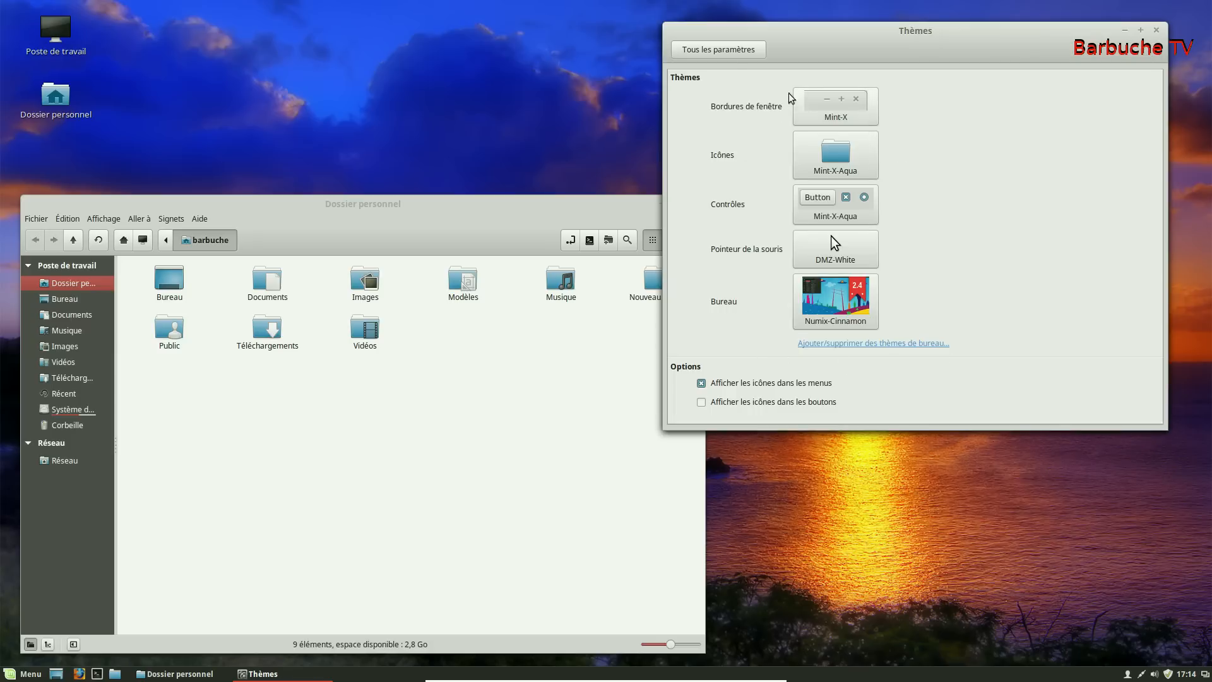
{"action": "left_click", "coordinate": [719, 50]}
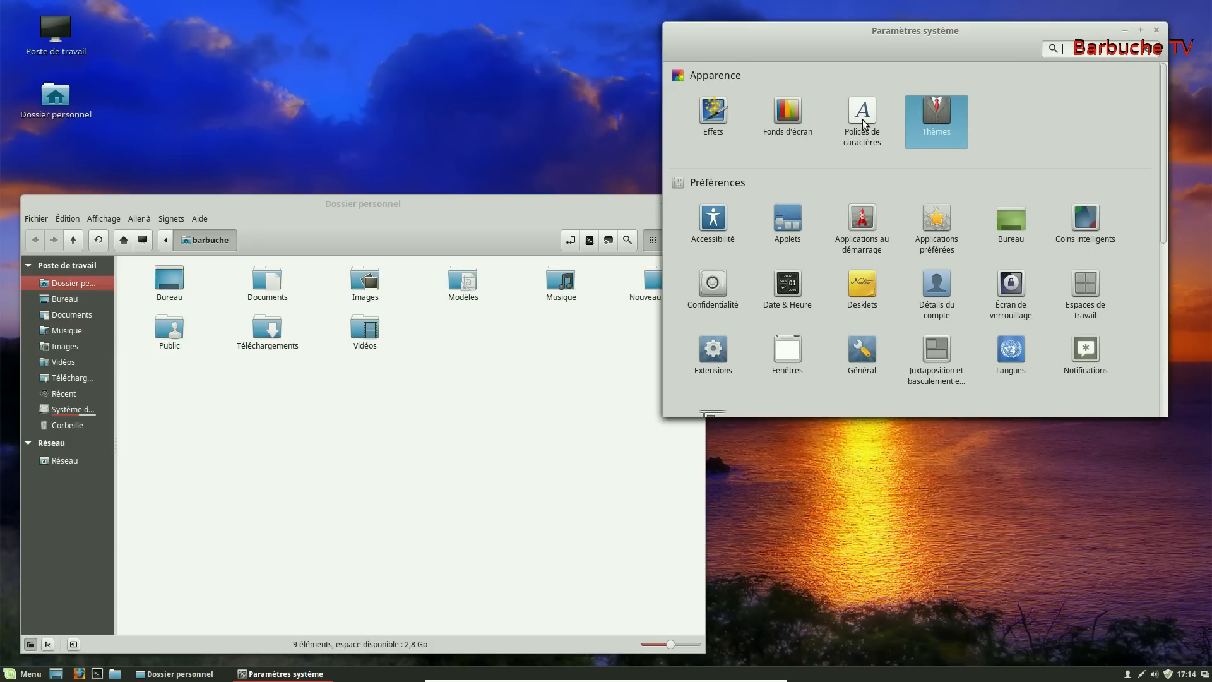
{"action": "left_click", "coordinate": [711, 116]}
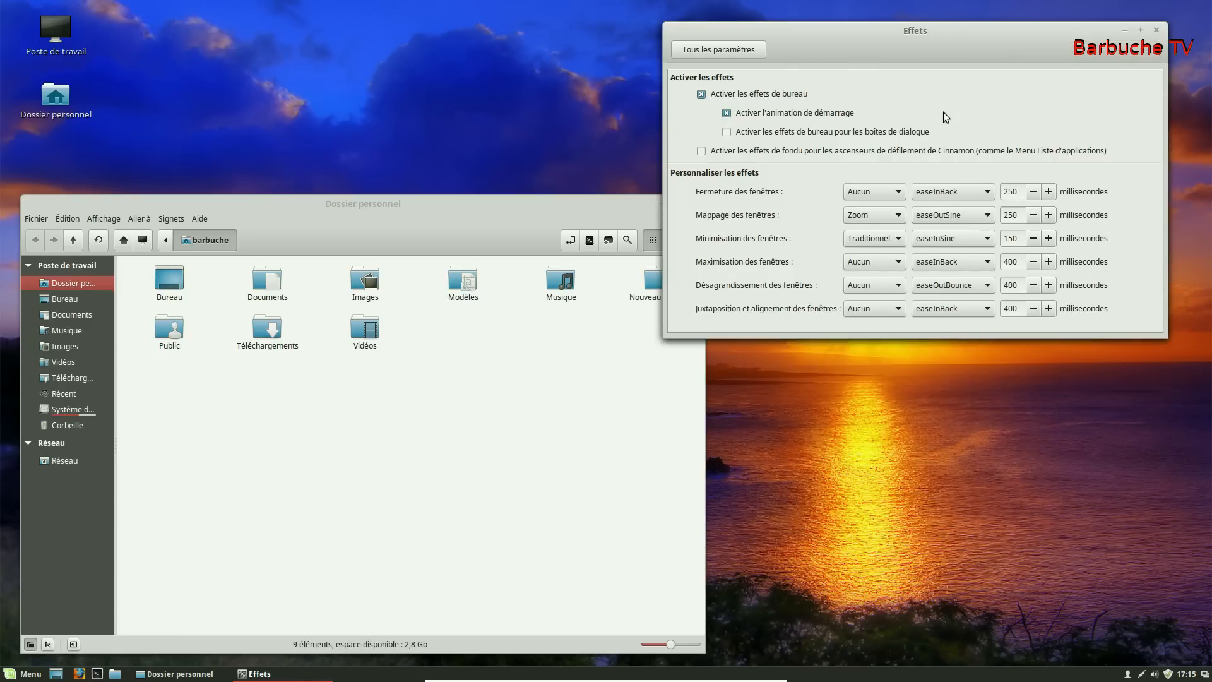
{"action": "left_click", "coordinate": [727, 51]}
Step: Close the system settings, move the home folder window to the middle of the desktop, and close it
{"action": "left_click", "coordinate": [1156, 30]}
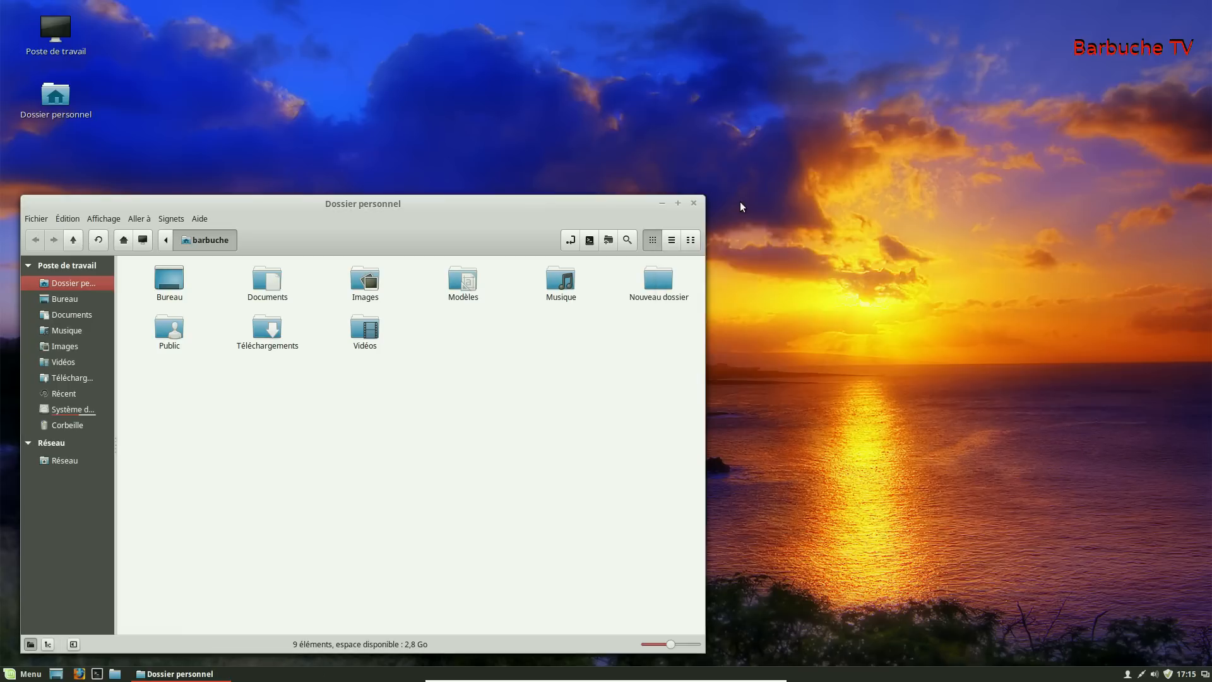
{"action": "left_click_drag", "start_coordinate": [371, 219], "coordinate": [528, 100]}
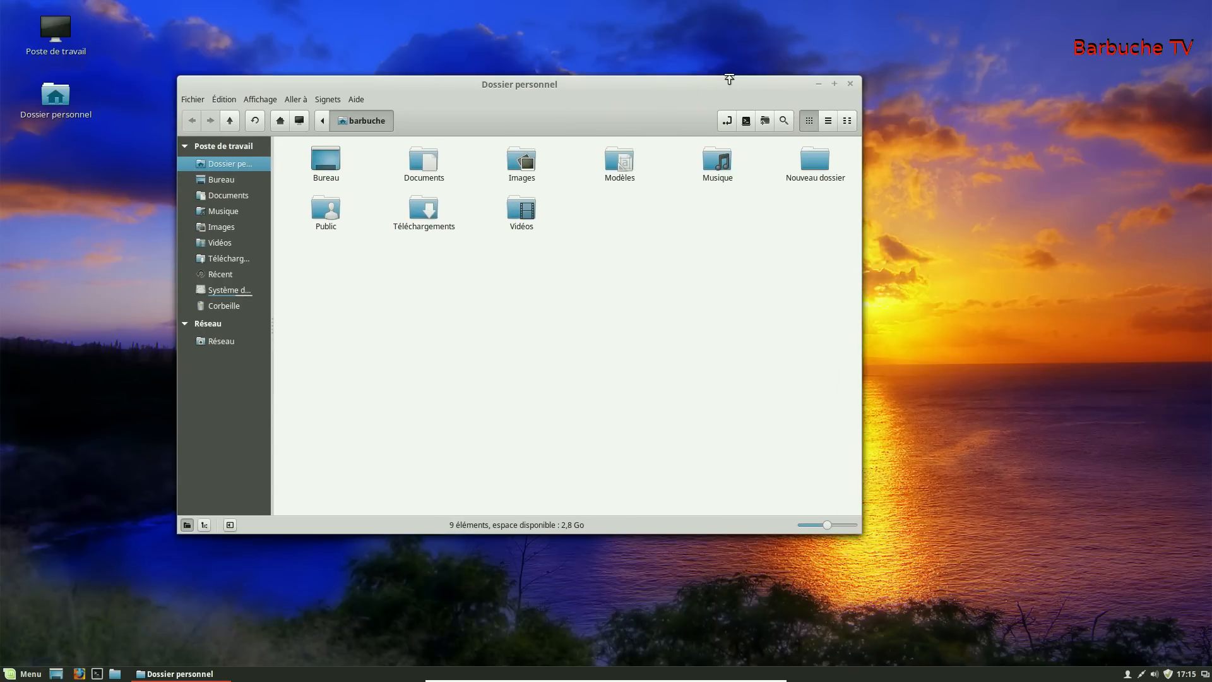
{"action": "left_click", "coordinate": [852, 84]}
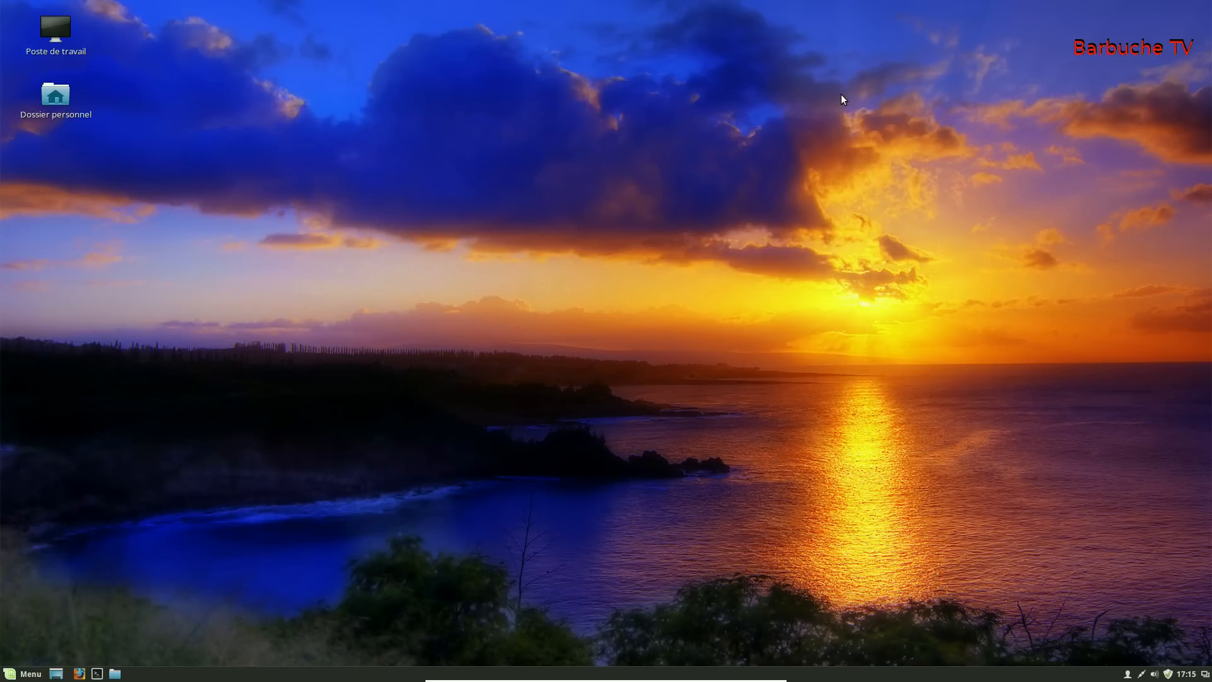